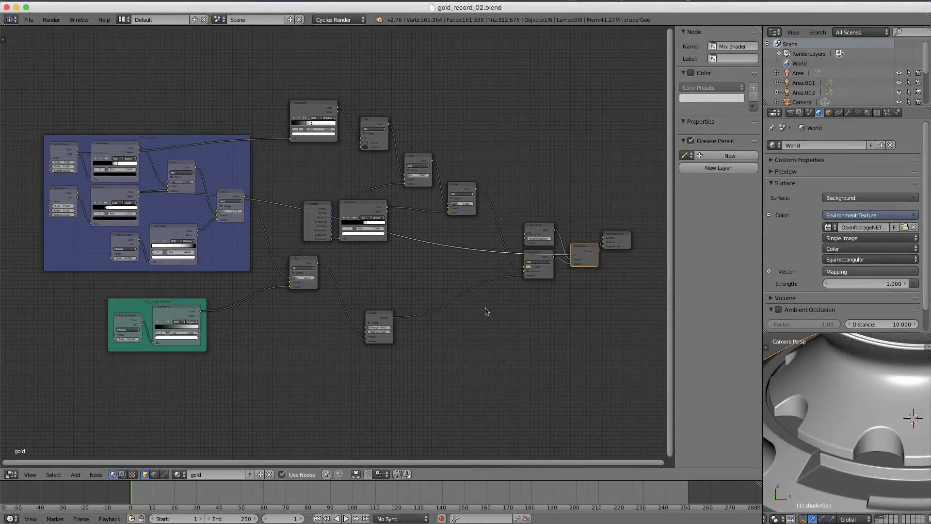
# Step: Examine the gold material's node tree, from the TEX_raw and TEX_hammered frames to the shader nodes and Material Output
pyautogui.moveTo(379, 291)
pyautogui.mouseDown(button='middle')
pyautogui.moveTo(399, 291)
pyautogui.moveTo(376, 270)
pyautogui.moveTo(389, 270)
pyautogui.moveTo(377, 275)
pyautogui.mouseUp(button='middle')
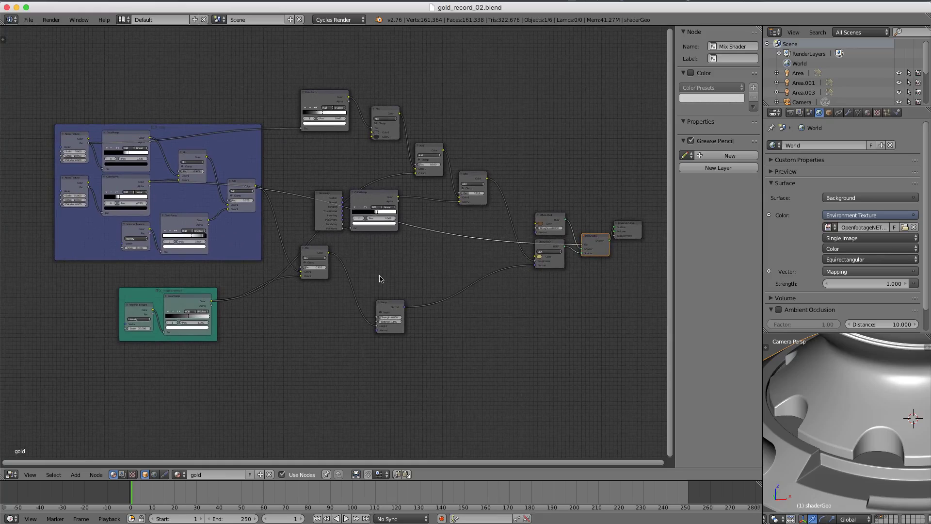
pyautogui.moveTo(373, 278); pyautogui.dragTo(431, 295, button='middle')
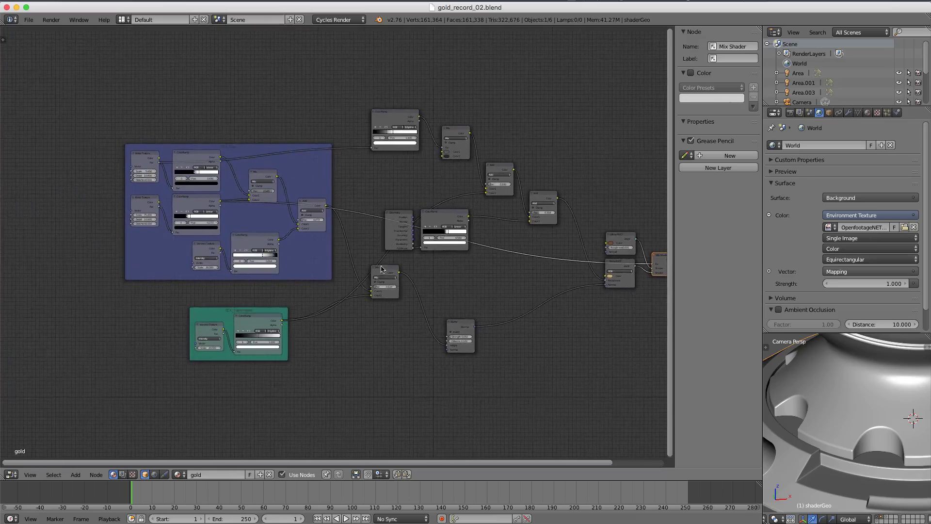
pyautogui.keyDown('ctrl'); pyautogui.moveTo(382, 269); pyautogui.dragTo(364, 286, button='middle'); pyautogui.keyUp('ctrl')
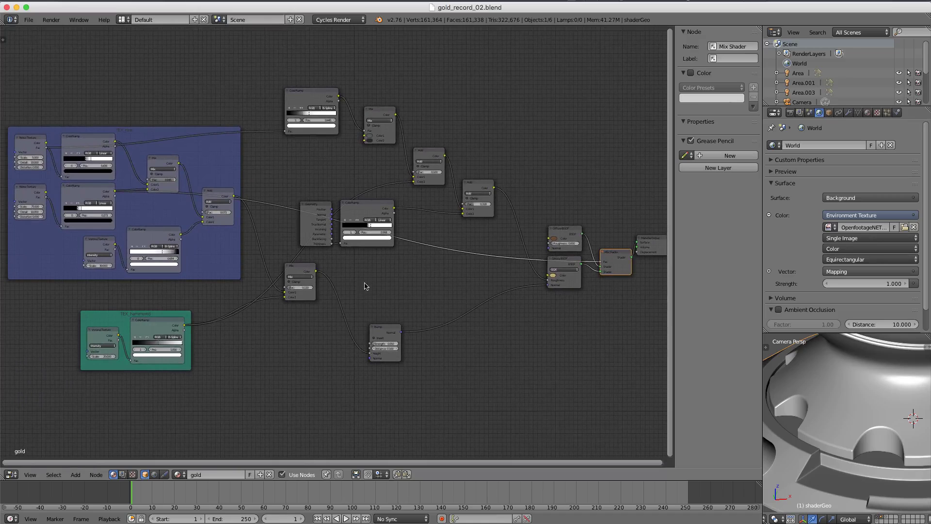
pyautogui.moveTo(467, 290); pyautogui.dragTo(361, 285, button='middle')
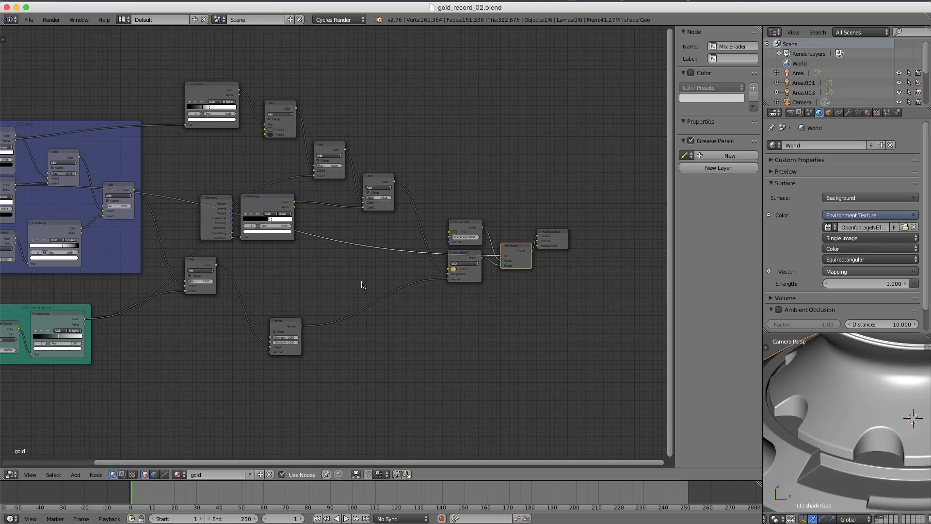
pyautogui.moveTo(393, 278); pyautogui.dragTo(332, 323, button='middle')
pyautogui.moveTo(332, 322); pyautogui.dragTo(343, 284, button='middle')
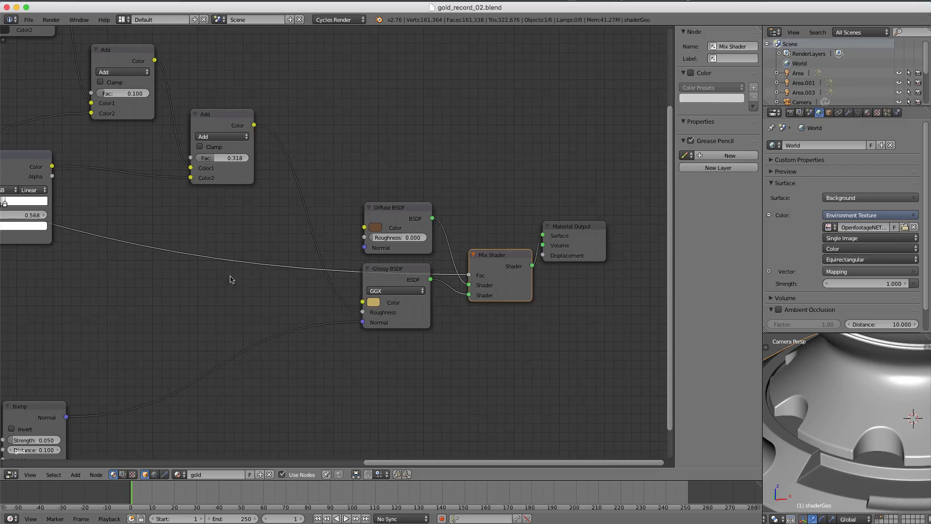
pyautogui.scroll(-3, 229, 281)
pyautogui.moveTo(162, 236); pyautogui.dragTo(443, 325, button='middle')
pyautogui.moveTo(240, 304); pyautogui.dragTo(344, 299, button='middle')
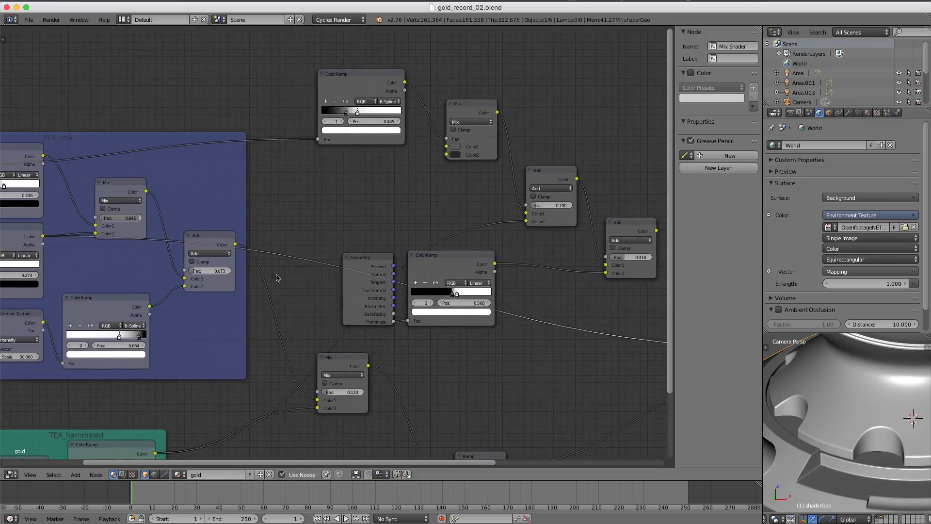
pyautogui.scroll(-3, 277, 272)
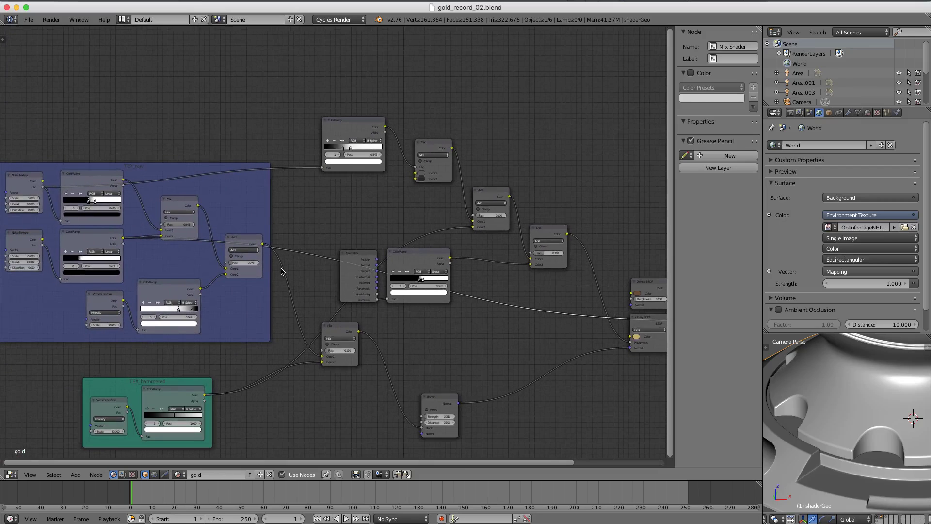
pyautogui.moveTo(290, 278); pyautogui.dragTo(494, 278, button='middle')
pyautogui.keyDown('ctrl'); pyautogui.moveTo(307, 254); pyautogui.dragTo(284, 300, button='middle'); pyautogui.keyUp('ctrl')
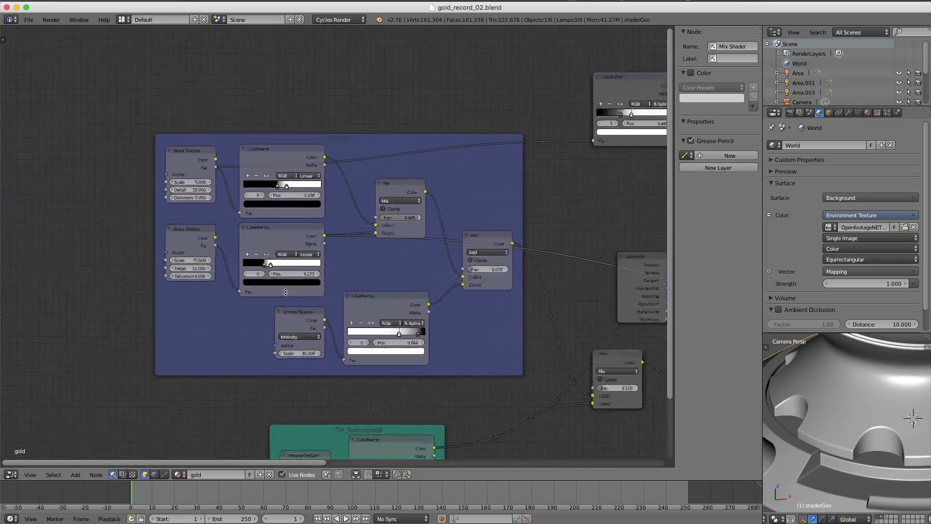
pyautogui.scroll(2, 285, 300)
pyautogui.scroll(-2, 308, 290)
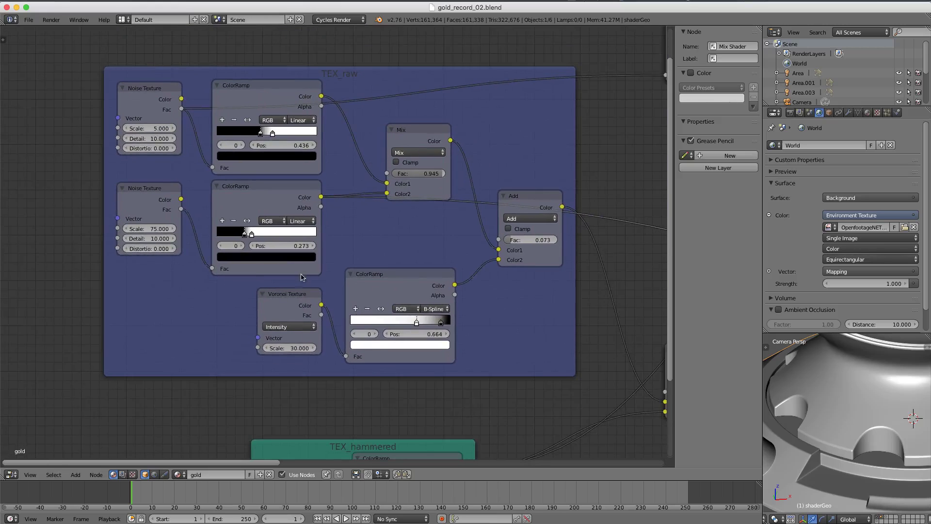
pyautogui.keyDown('ctrl'); pyautogui.moveTo(302, 279); pyautogui.dragTo(300, 260, button='middle'); pyautogui.keyUp('ctrl')
pyautogui.scroll(-1, 300, 260)
pyautogui.moveTo(379, 259); pyautogui.dragTo(332, 259, button='middle')
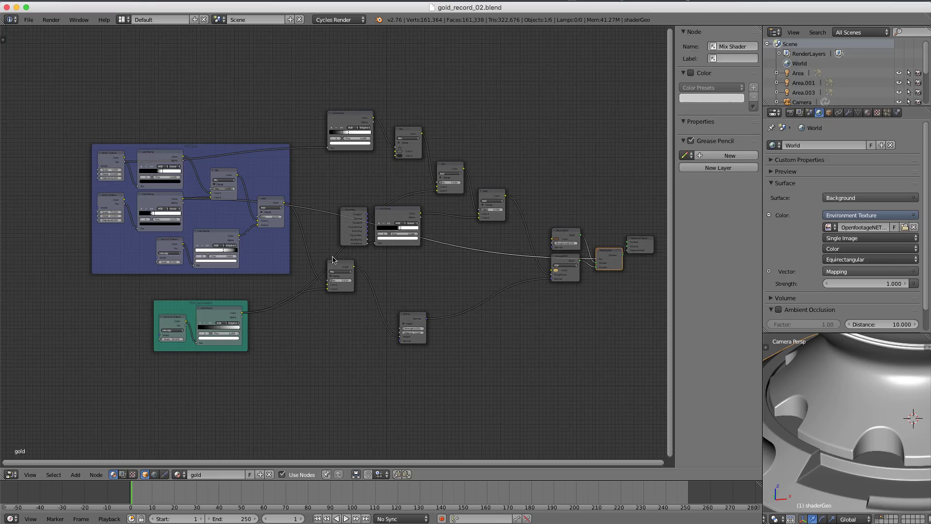
pyautogui.scroll(-1, 379, 268)
pyautogui.moveTo(378, 268); pyautogui.dragTo(325, 273, button='middle')
# Step: Combine all nodes of the gold material except Material Output into one node group
pyautogui.press('a')
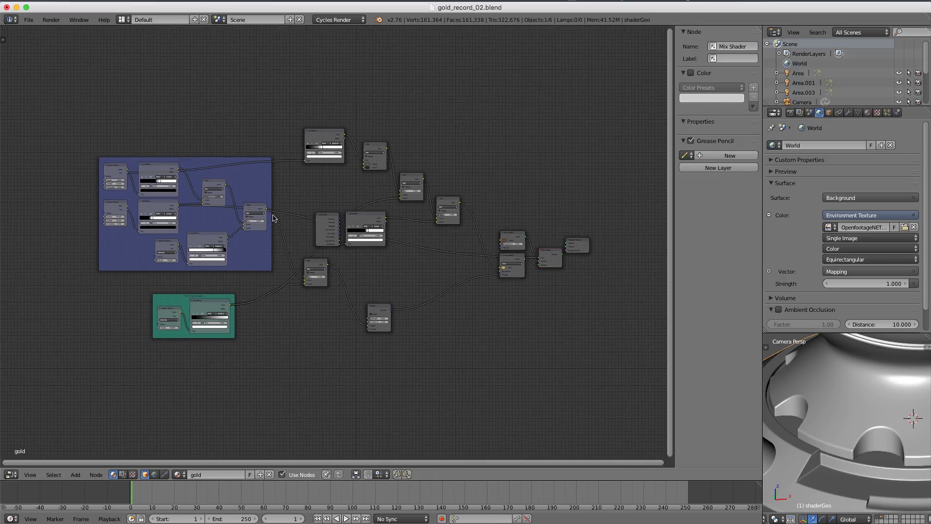
pyautogui.press('b')
pyautogui.moveTo(88, 100); pyautogui.dragTo(550, 371)
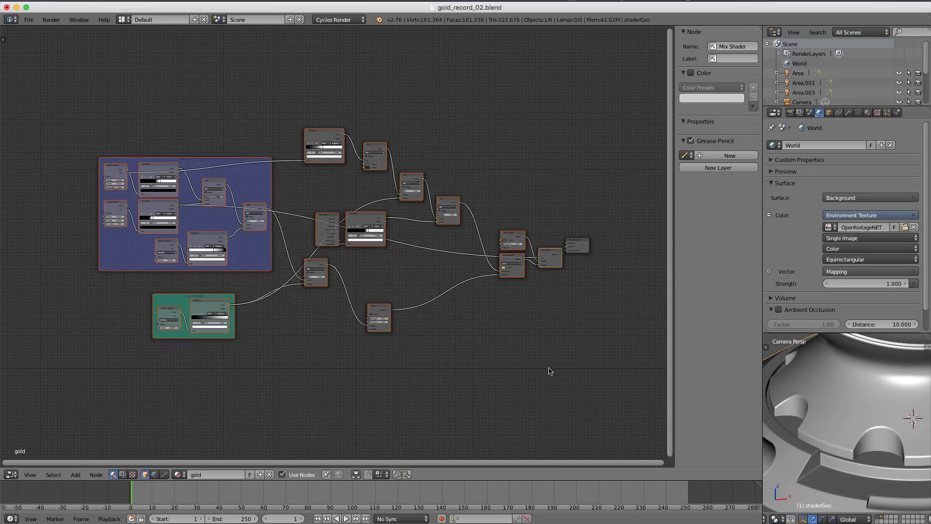
pyautogui.hotkey('ctrl', 'g')
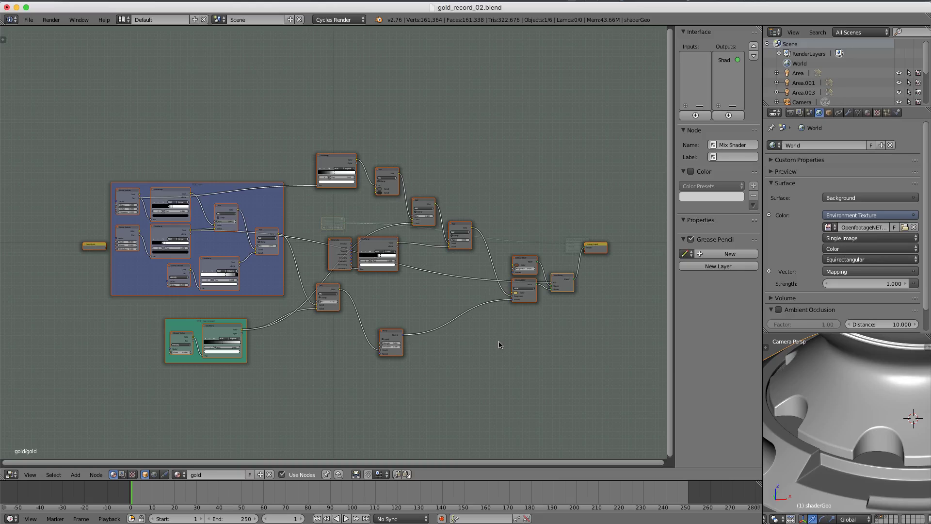
# Step: Move the grouped nodes aside to look at the faded group node in the background
pyautogui.press('g')
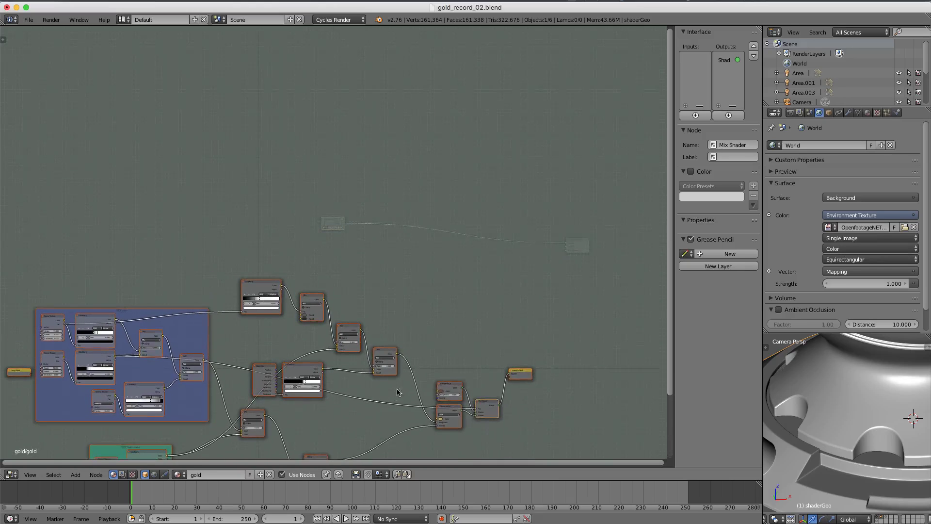
pyautogui.scroll(1, 426, 323)
pyautogui.scroll(1, 592, 250)
pyautogui.scroll(-2, 648, 248)
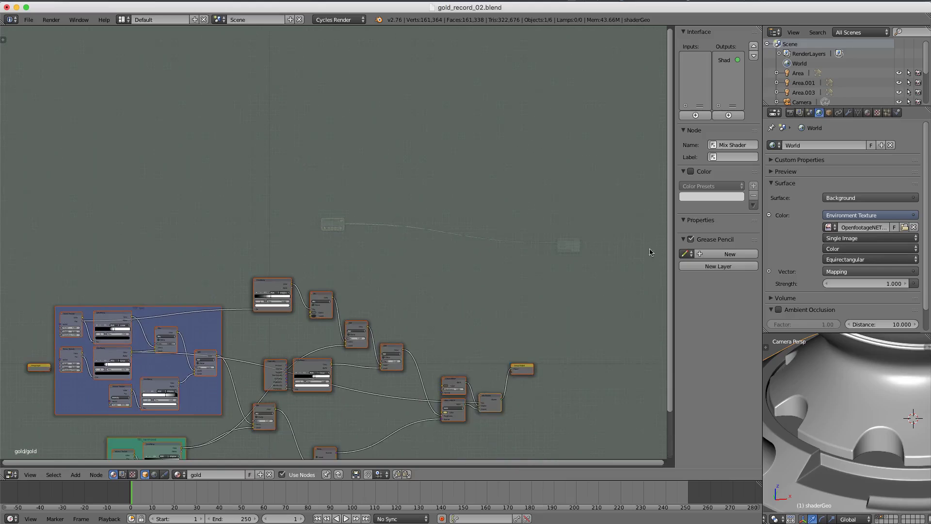
pyautogui.scroll(4, 582, 291)
pyautogui.scroll(1, 571, 329)
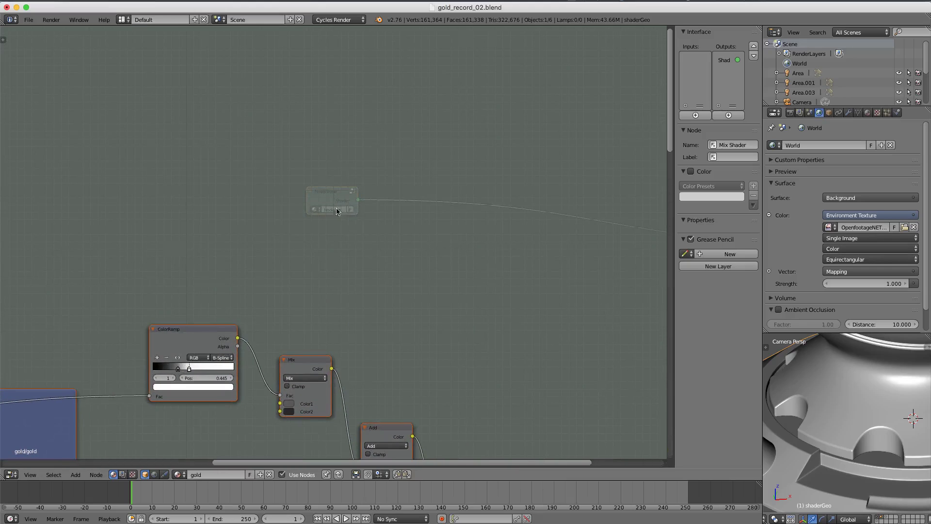
pyautogui.scroll(-3, 408, 323)
pyautogui.moveTo(436, 251); pyautogui.dragTo(480, 207, button='middle')
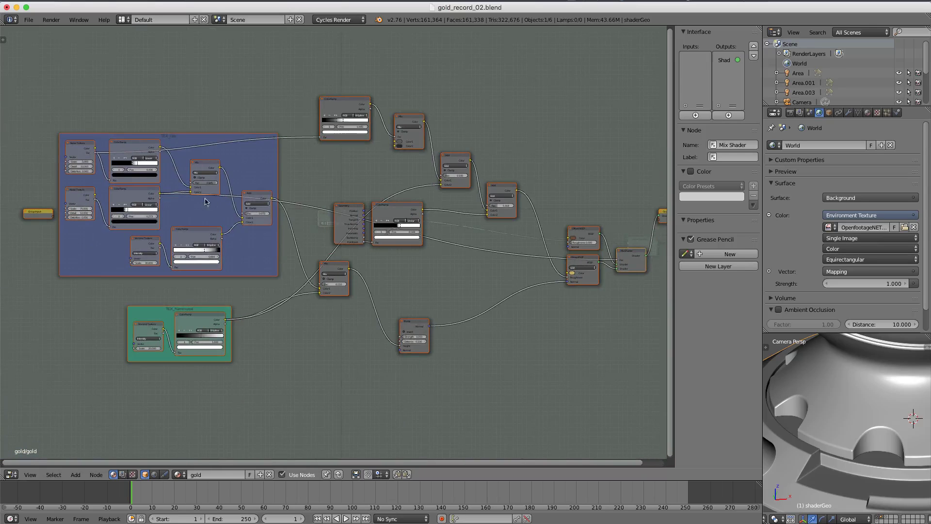
# Step: Examine the Group Input and Group Output nodes at both ends of the node group
pyautogui.moveTo(204, 201); pyautogui.dragTo(423, 237, button='middle')
pyautogui.scroll(9, 222, 291)
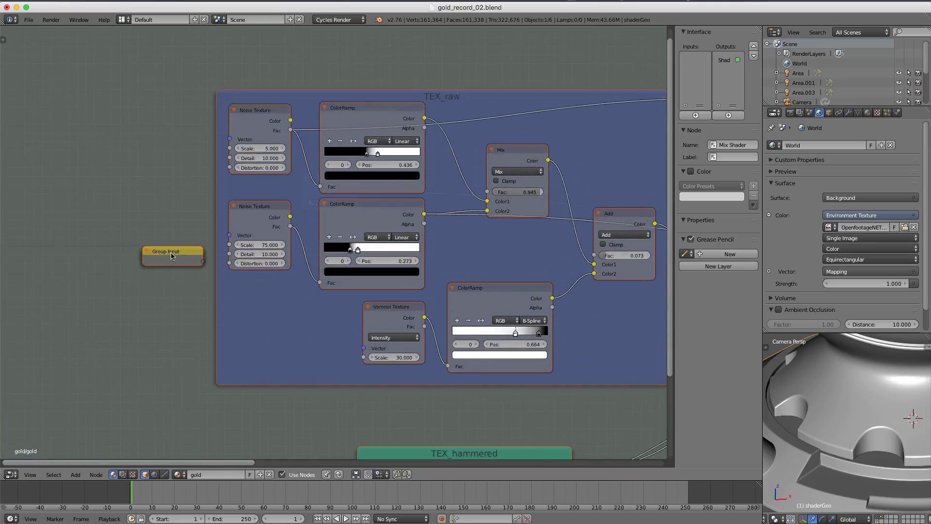
pyautogui.scroll(-5, 447, 284)
pyautogui.moveTo(505, 209); pyautogui.dragTo(244, 213, button='middle')
pyautogui.moveTo(537, 215); pyautogui.dragTo(177, 163, button='middle')
pyautogui.scroll(-2, 533, 229)
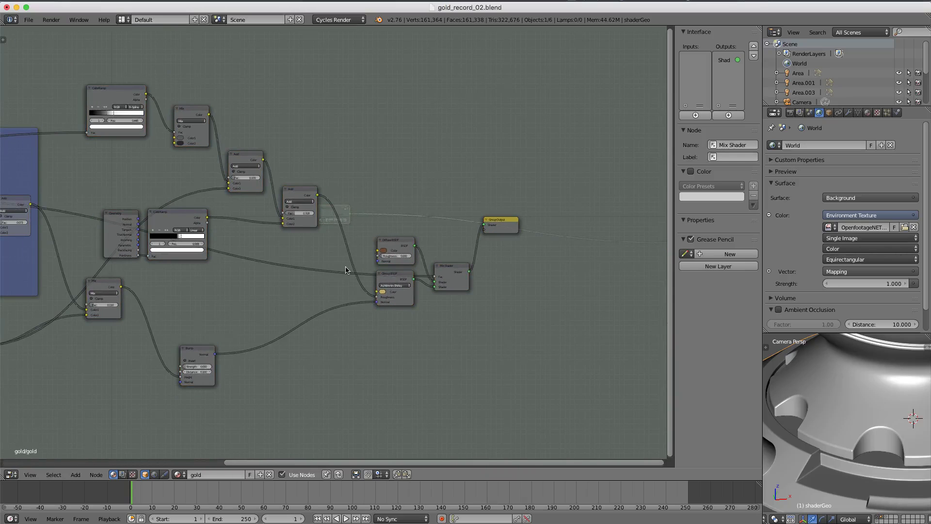
# Step: Expose the Glossy BSDF's Color as a group input named Metal Color, and leave the group to check its node
pyautogui.moveTo(342, 270); pyautogui.dragTo(547, 304, button='middle')
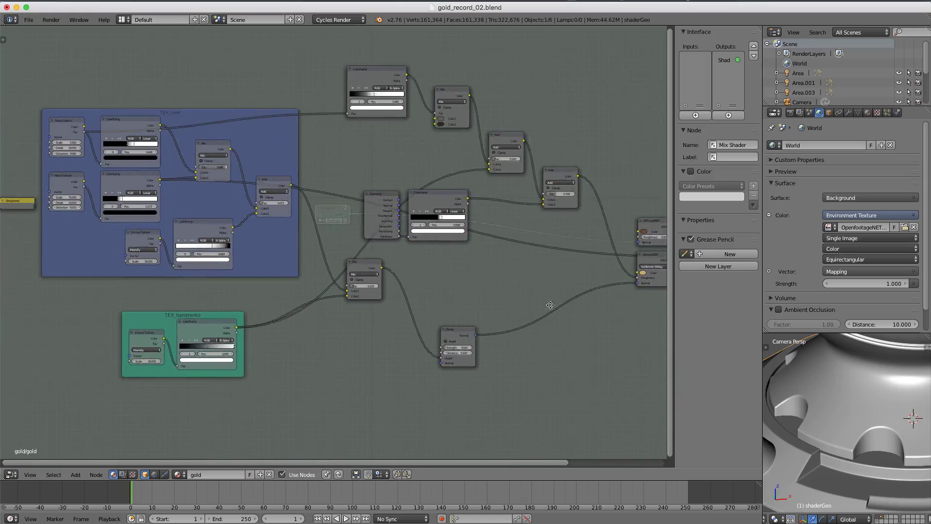
pyautogui.scroll(-1, 546, 303)
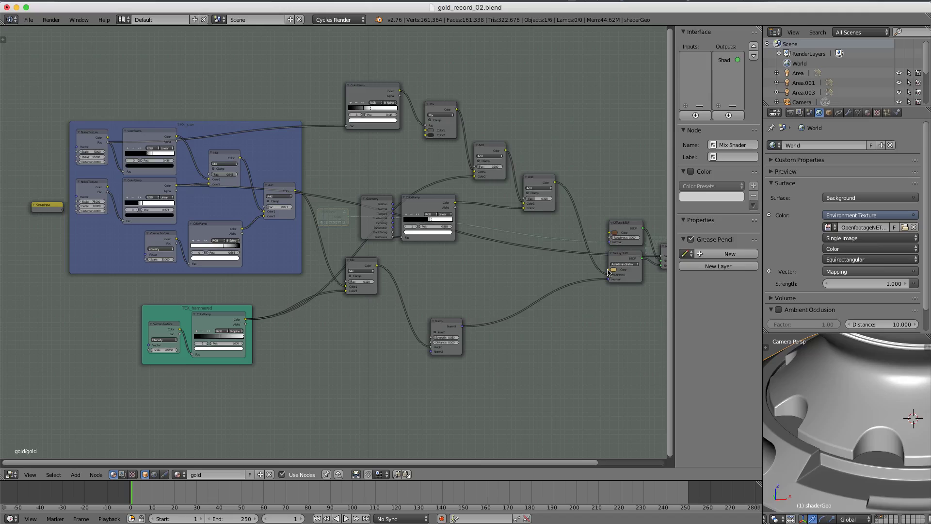
pyautogui.moveTo(609, 273); pyautogui.dragTo(64, 208)
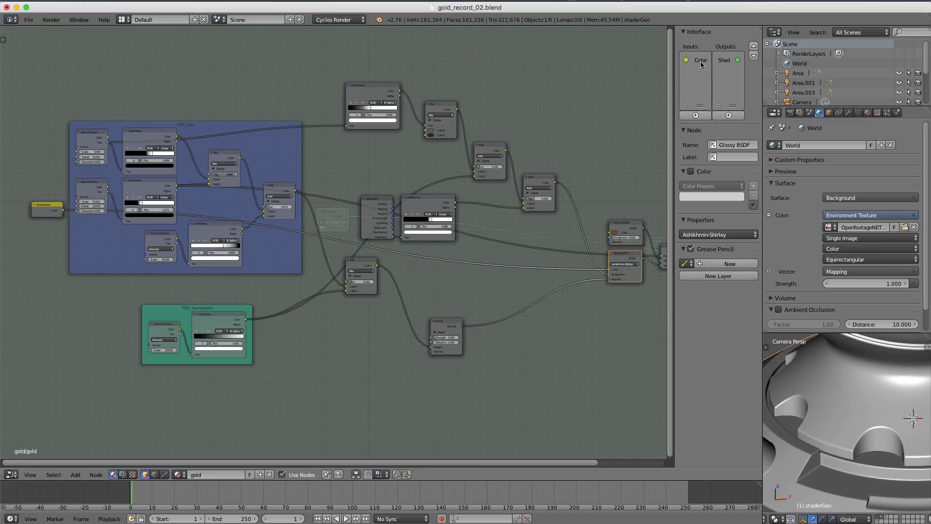
pyautogui.moveTo(674, 73); pyautogui.dragTo(613, 80)
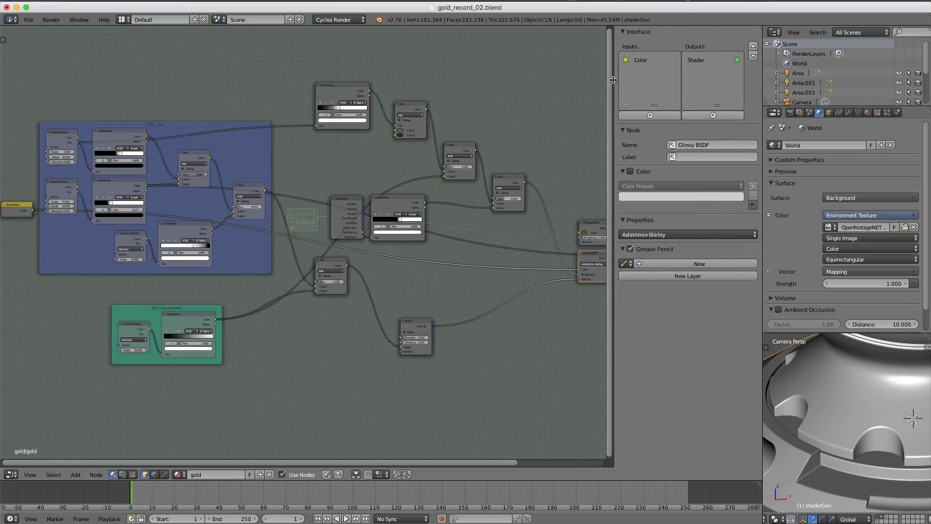
pyautogui.doubleClick(641, 61)
pyautogui.write('Metal Color')
pyautogui.press('Return')
pyautogui.press('Tab')
pyautogui.scroll(4, 304, 242)
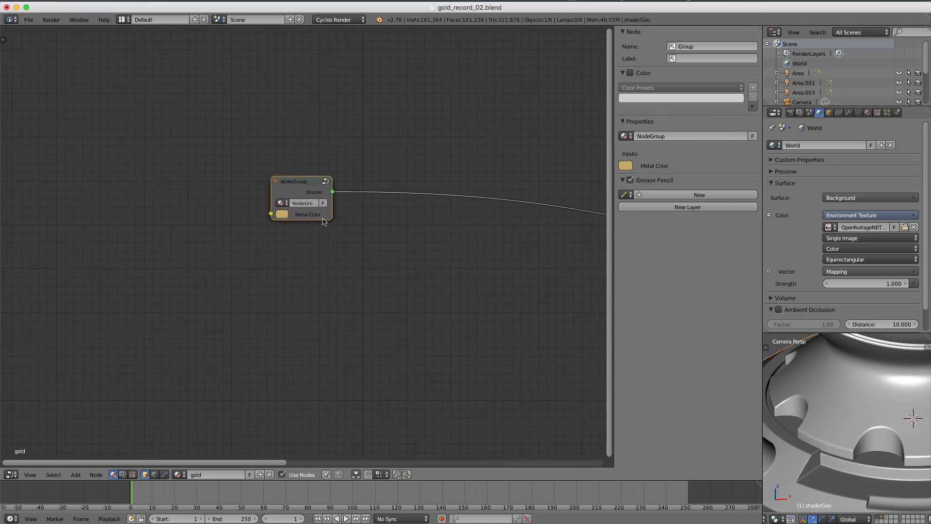
# Step: Inside the node group, expose the Diffuse BSDF's Color as a second group input named Rust Color
pyautogui.press('Tab')
pyautogui.scroll(-3, 391, 190)
pyautogui.scroll(-1, 391, 190)
pyautogui.moveTo(440, 218); pyautogui.dragTo(463, 222, button='middle')
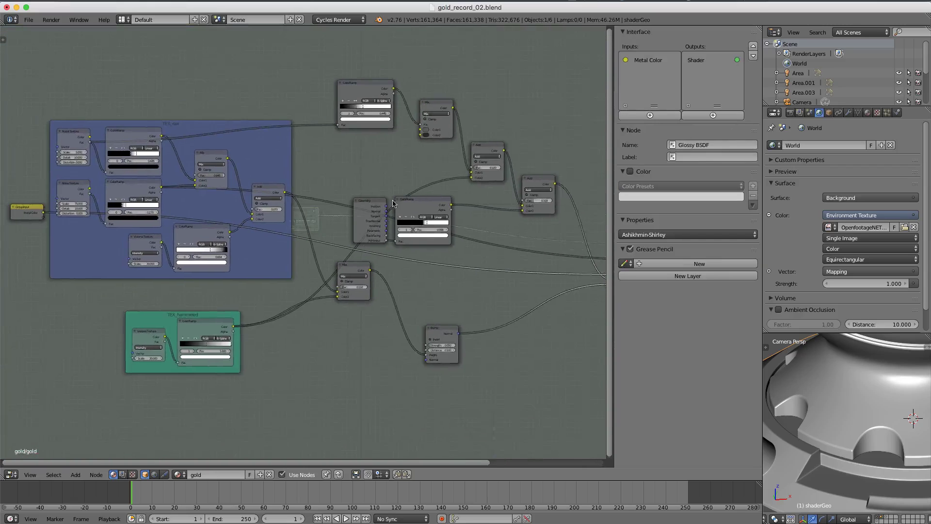
pyautogui.scroll(-2, 464, 222)
pyautogui.moveTo(579, 236); pyautogui.dragTo(70, 221)
pyautogui.doubleClick(641, 69)
pyautogui.write('Rust Color')
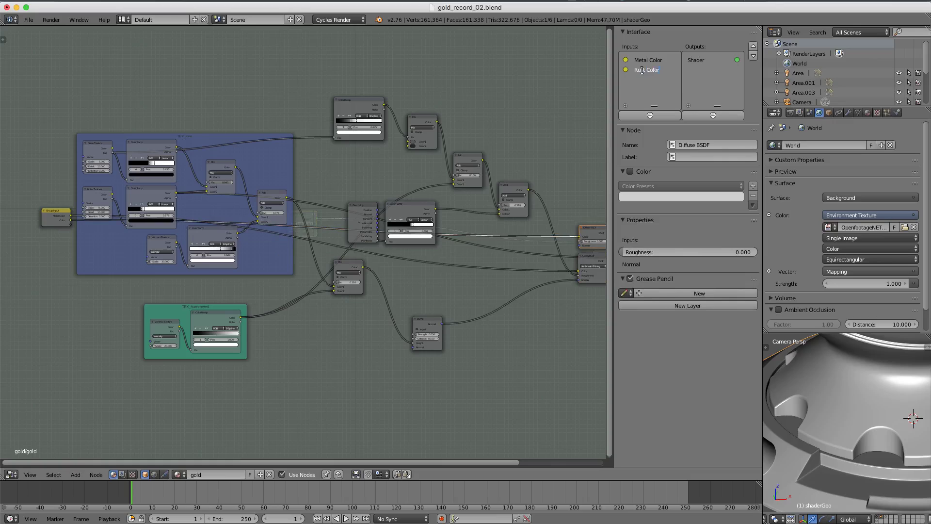
pyautogui.press('Return')
# Step: Switch the 3D viewport to rendered shading to preview the gold material
pyautogui.scroll(3, 218, 208)
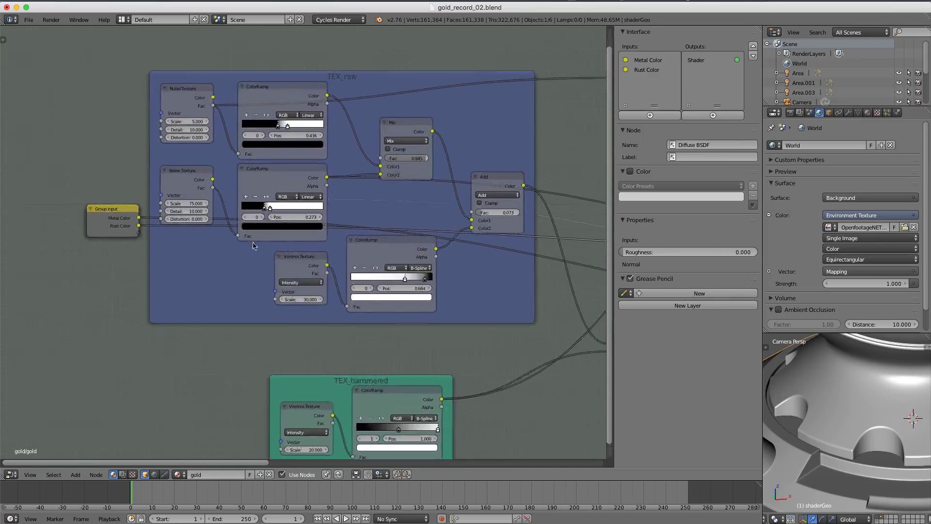
pyautogui.scroll(3, 241, 230)
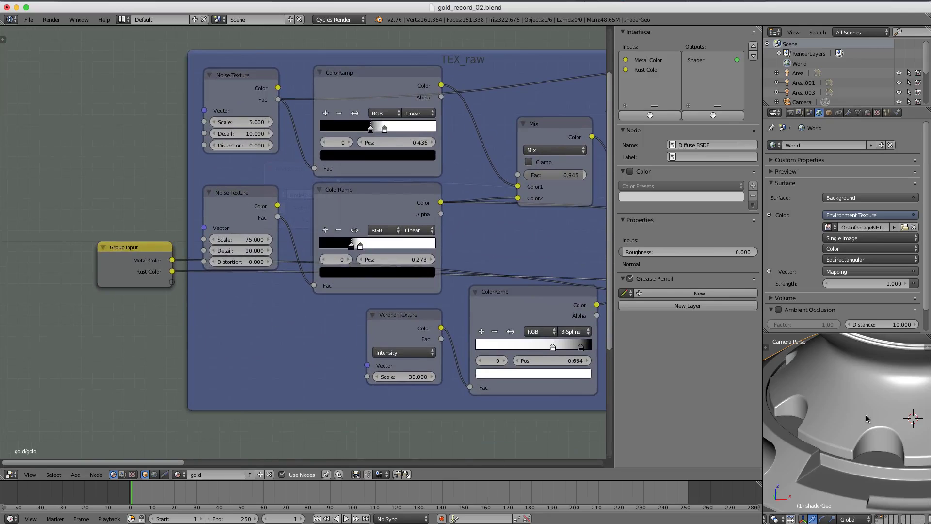
pyautogui.hotkey('shift', 'z')
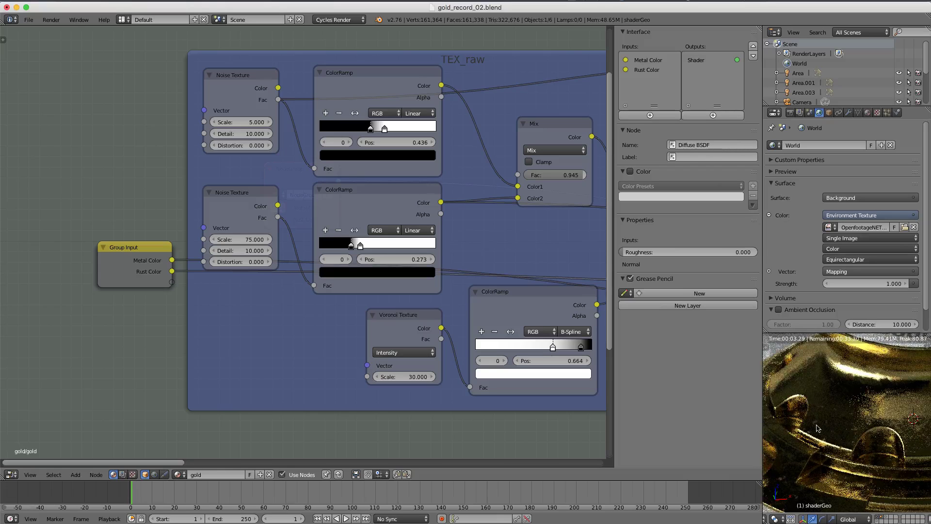
# Step: Try a Scale of 10 on the second Noise Texture in TEX_raw, inspect the render, and undo the change
pyautogui.click(237, 240)
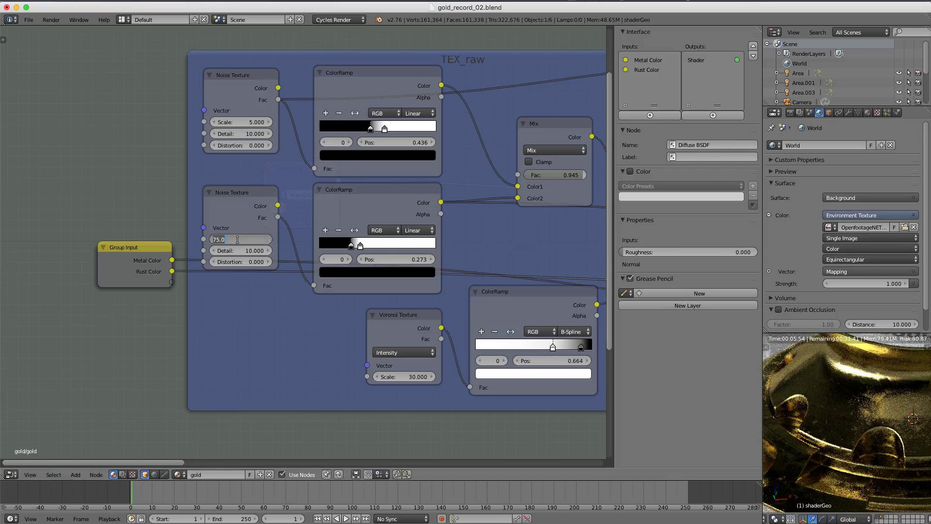
pyautogui.write('10')
pyautogui.press('Return')
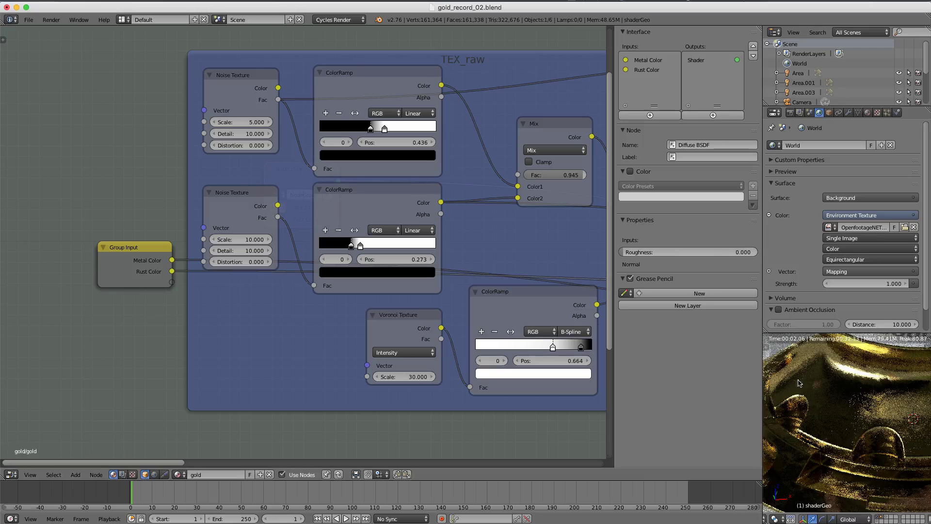
pyautogui.moveTo(840, 421); pyautogui.dragTo(817, 456, button='middle')
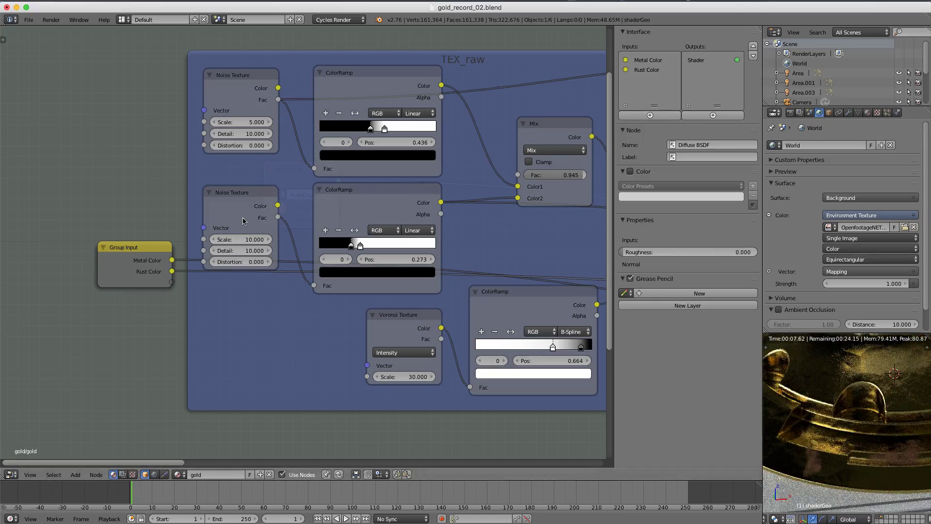
pyautogui.hotkey('ctrl', 'z')
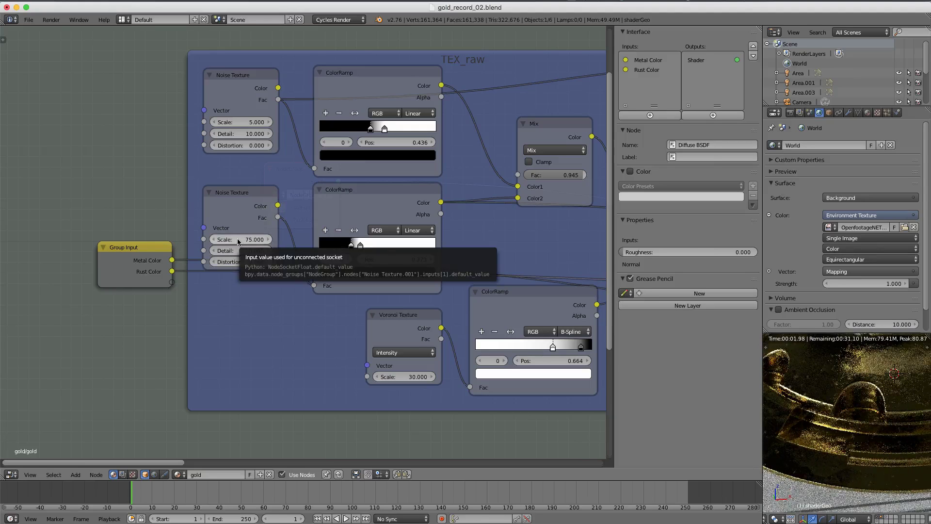
# Step: Shift the Group Input node away from the TEX_raw frame and add a Math node between them
pyautogui.scroll(-1, 236, 239)
pyautogui.moveTo(174, 251); pyautogui.dragTo(24, 265)
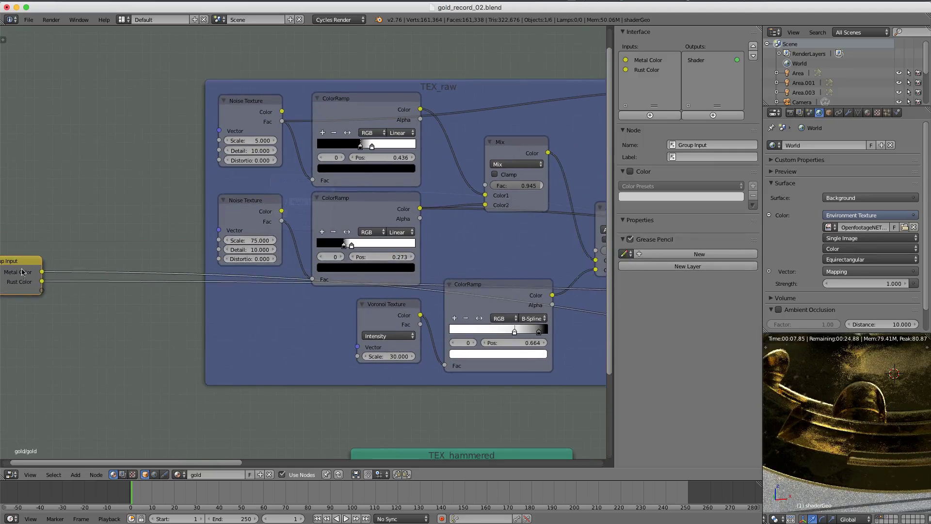
pyautogui.moveTo(146, 228); pyautogui.dragTo(237, 233, button='middle')
pyautogui.hotkey('shift', 'a')
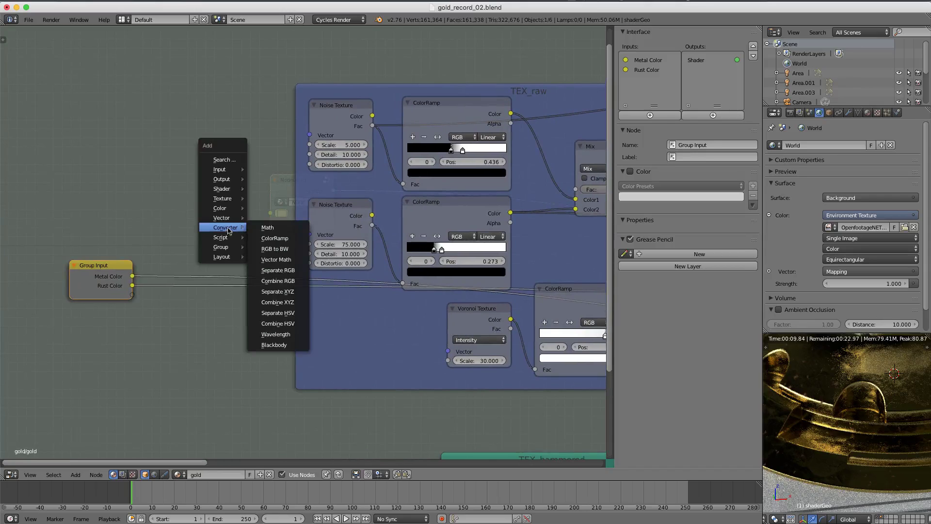
pyautogui.click(267, 227)
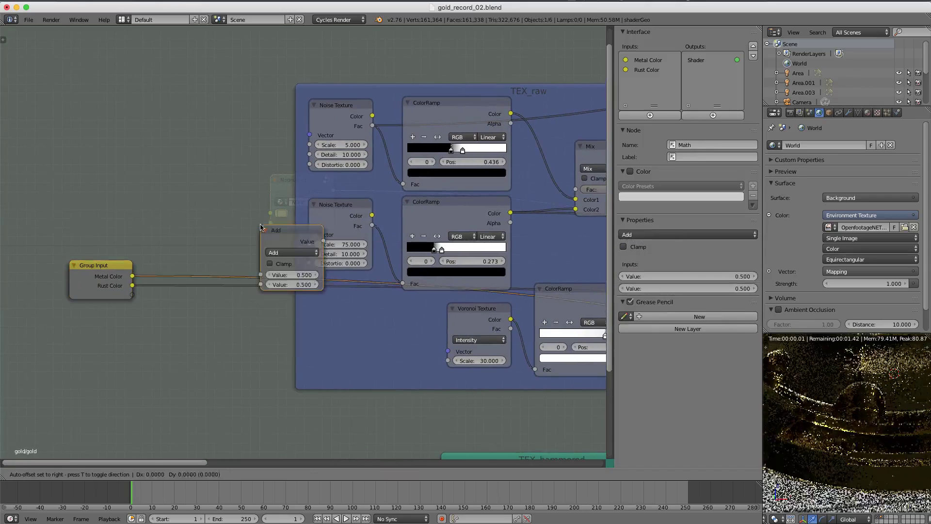
pyautogui.click(214, 205)
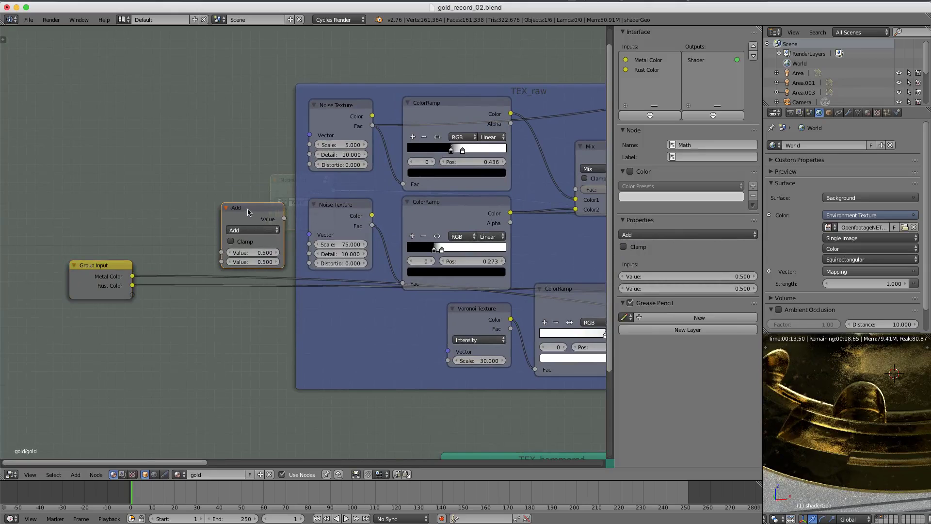
# Step: Set the Math node to Multiply with a first value of 1 and the second Noise Texture's Scale of 75 as second value
pyautogui.moveTo(364, 225); pyautogui.dragTo(399, 212, button='middle')
pyautogui.scroll(2, 399, 211)
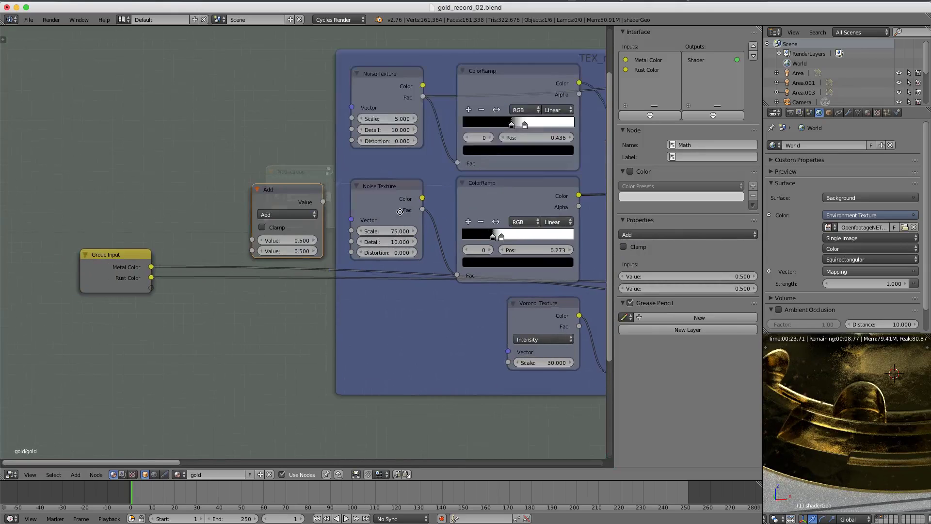
pyautogui.scroll(-4, 399, 212)
pyautogui.moveTo(497, 196); pyautogui.dragTo(388, 175, button='middle')
pyautogui.scroll(-4, 388, 175)
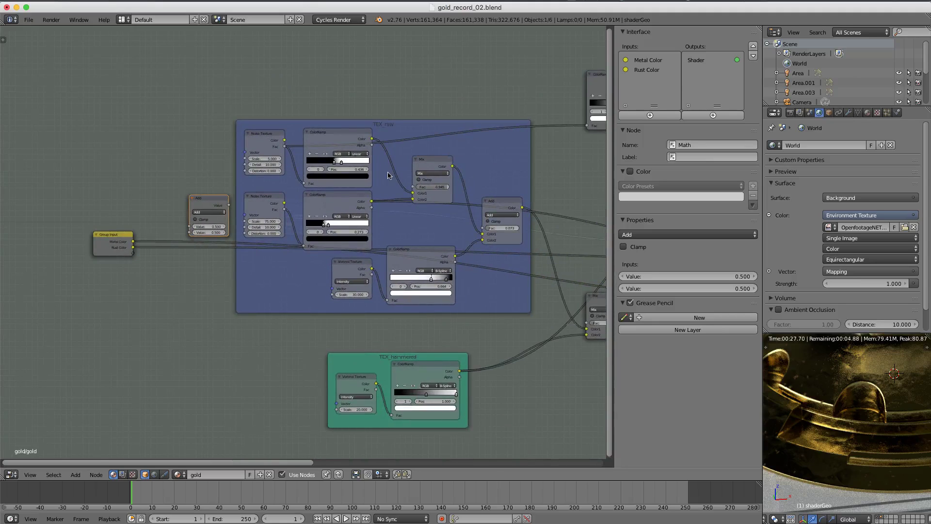
pyautogui.scroll(4, 364, 182)
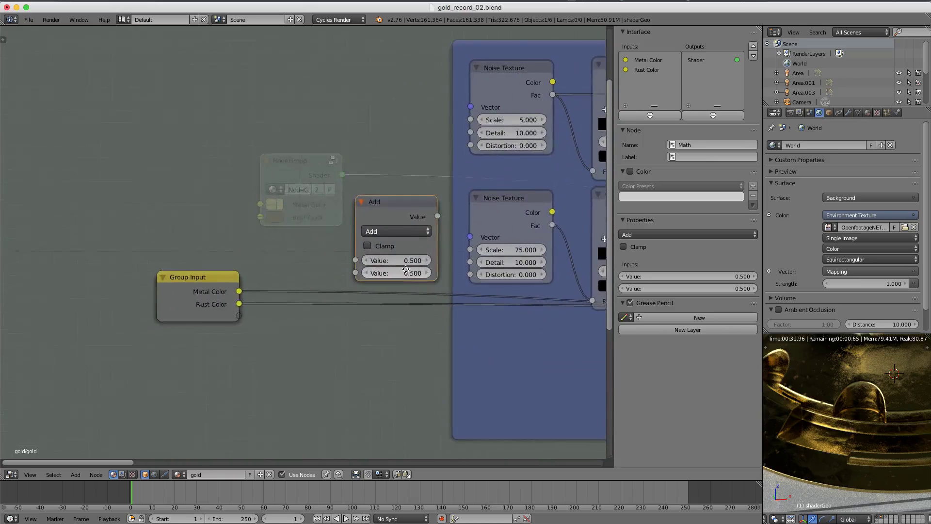
pyautogui.moveTo(403, 270); pyautogui.dragTo(359, 272, button='middle')
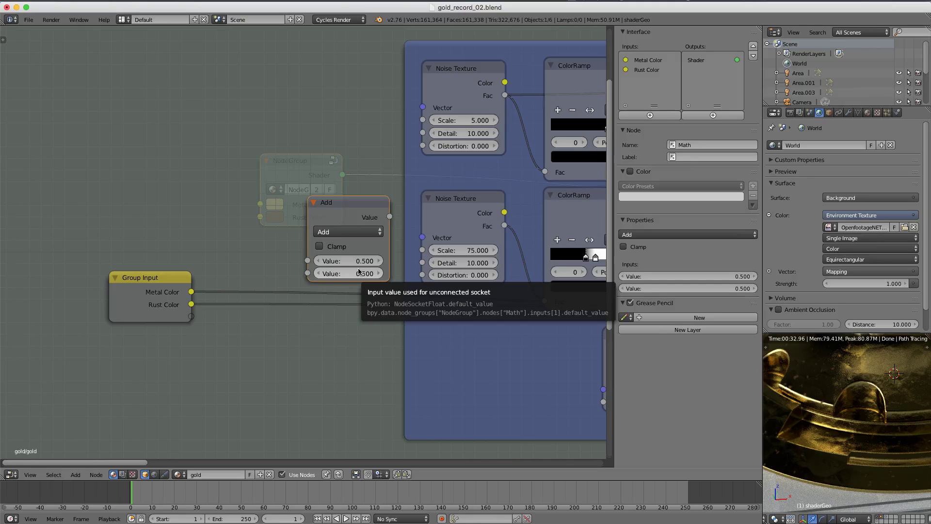
pyautogui.moveTo(358, 232); pyautogui.dragTo(296, 221, button='middle')
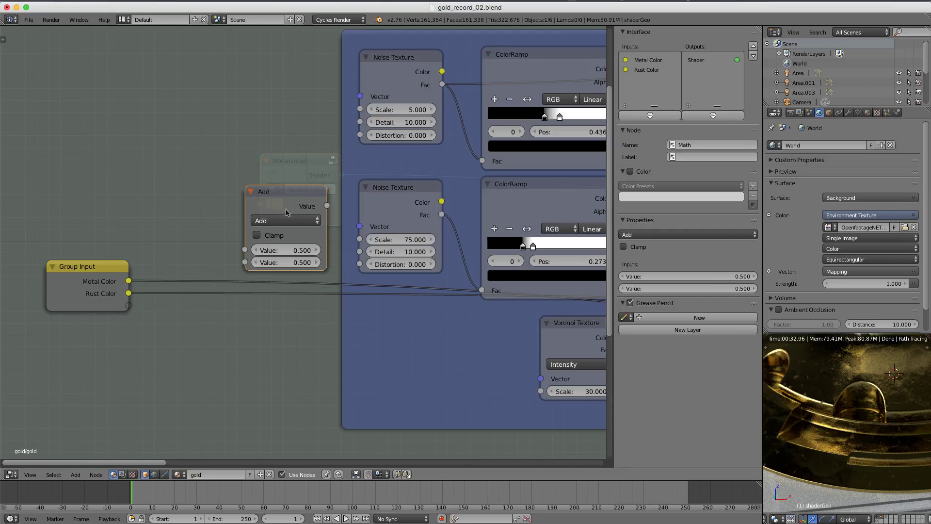
pyautogui.click(273, 222)
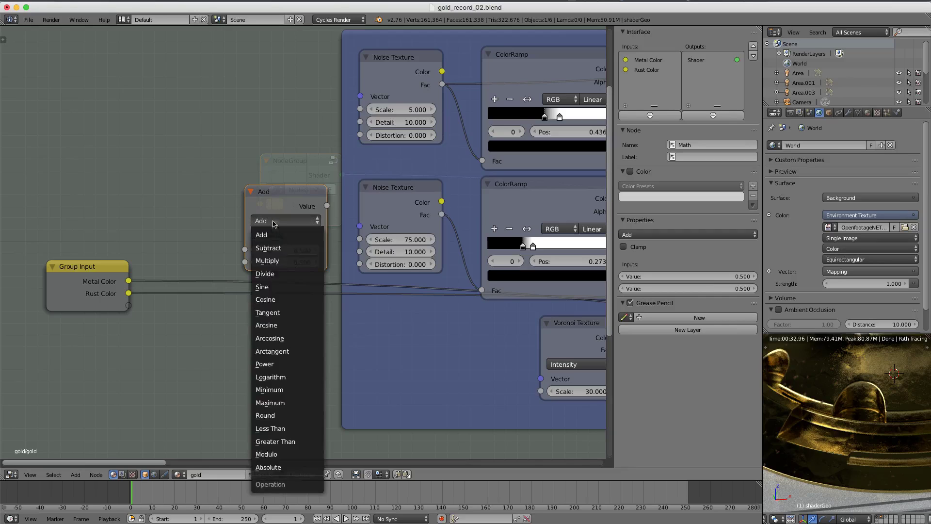
pyautogui.click(272, 260)
pyautogui.click(279, 250)
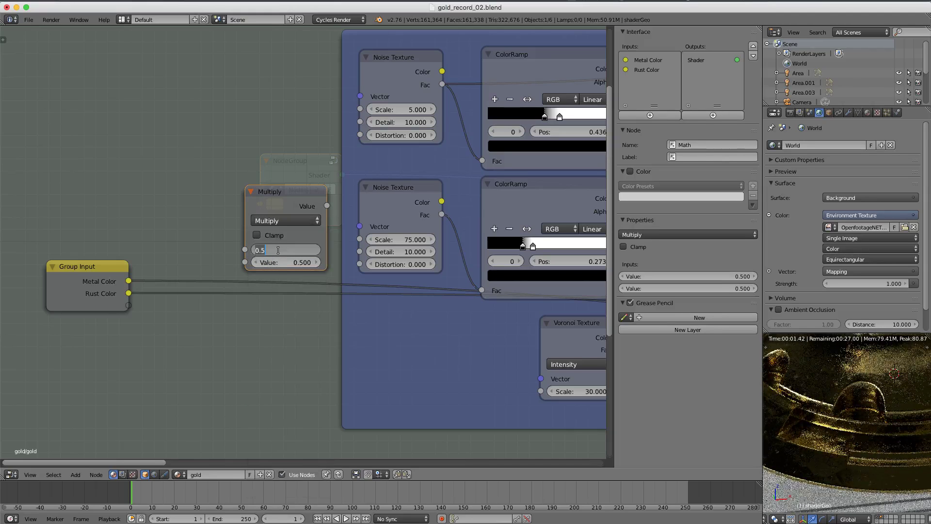
pyautogui.write('1')
pyautogui.press('Return')
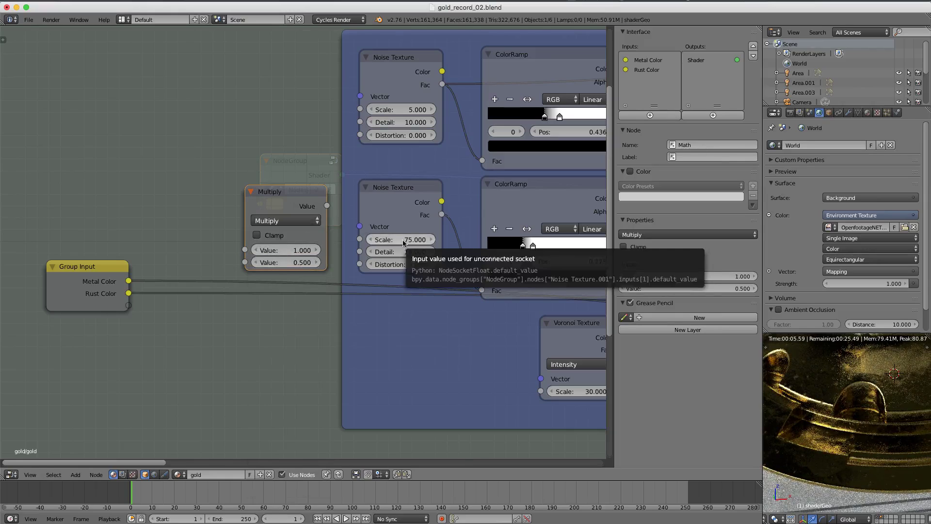
pyautogui.hotkey('ctrl', 'c')
pyautogui.hotkey('ctrl', 'v')
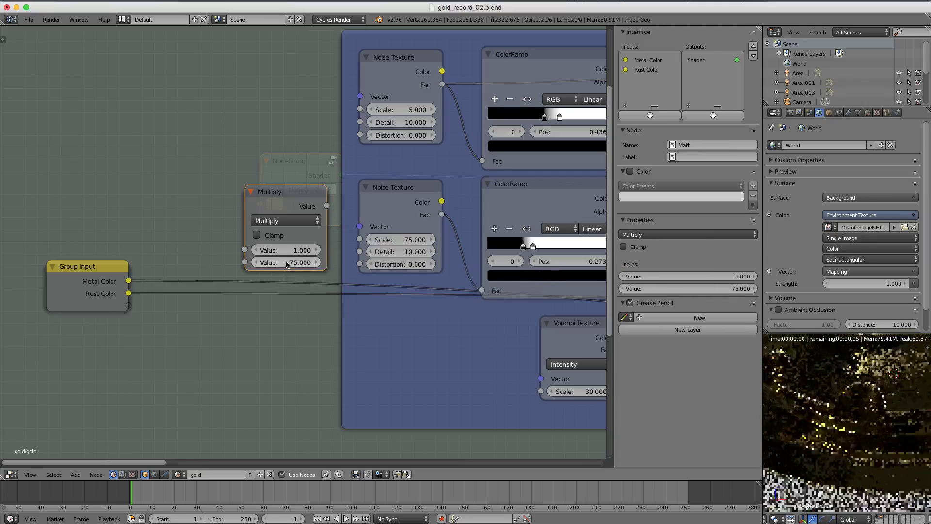
# Step: Link the Multiply output to the second Noise Texture's Scale and expose its first value as a group input named Rust Scale
pyautogui.moveTo(327, 206); pyautogui.dragTo(338, 209)
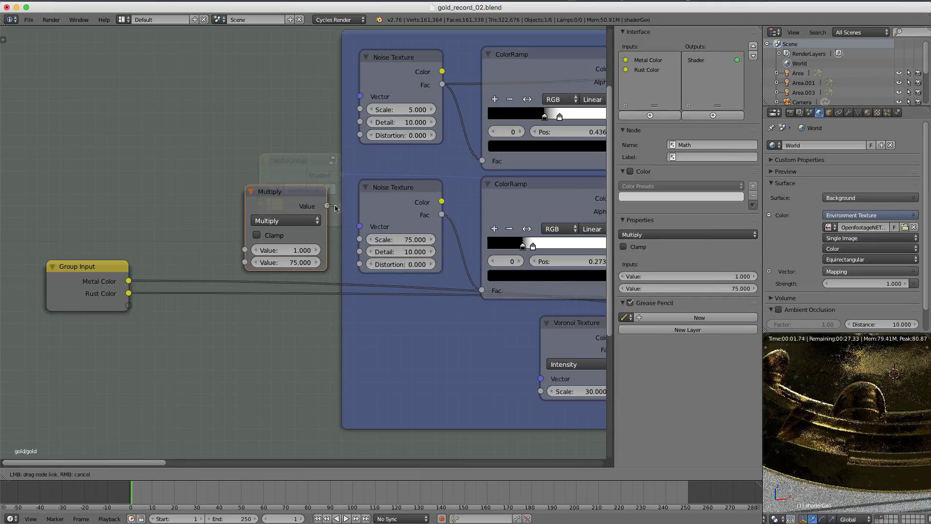
pyautogui.moveTo(349, 240); pyautogui.dragTo(359, 239)
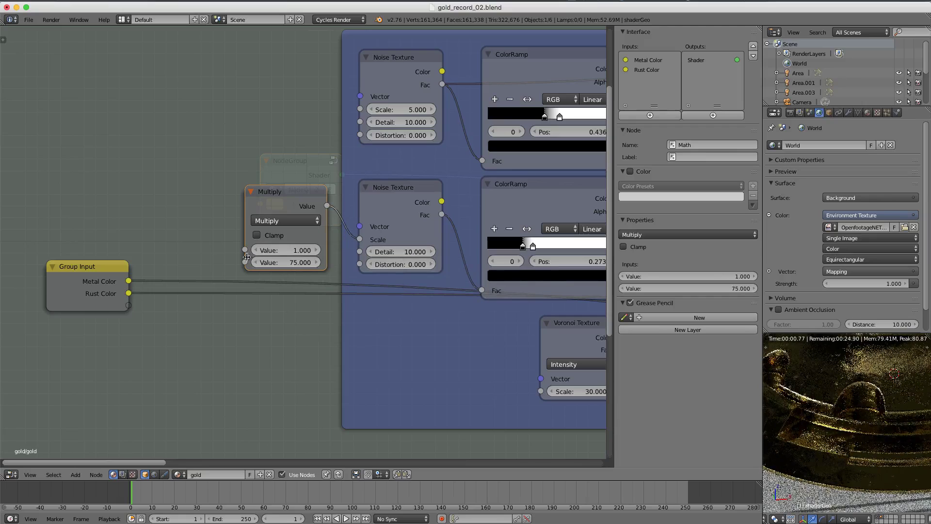
pyautogui.moveTo(246, 252); pyautogui.dragTo(199, 262)
pyautogui.moveTo(153, 297); pyautogui.dragTo(130, 305)
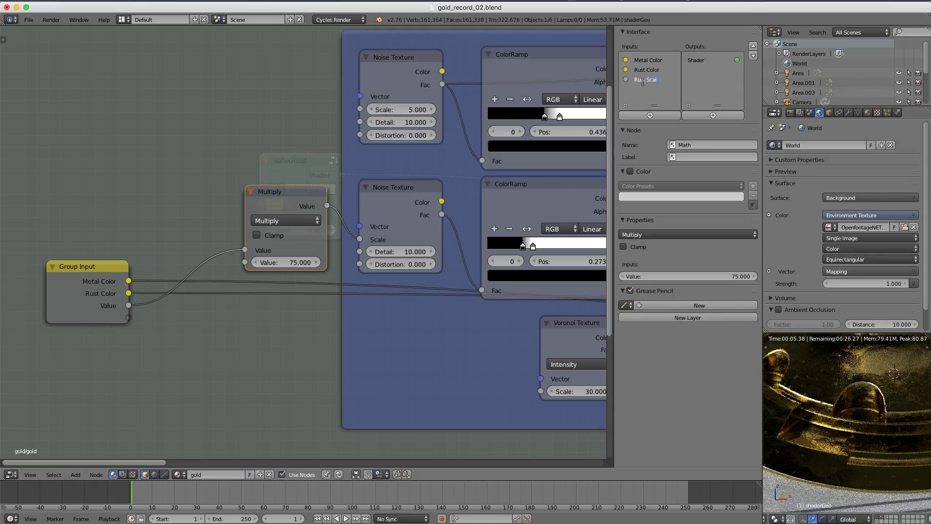
pyautogui.press('Return')
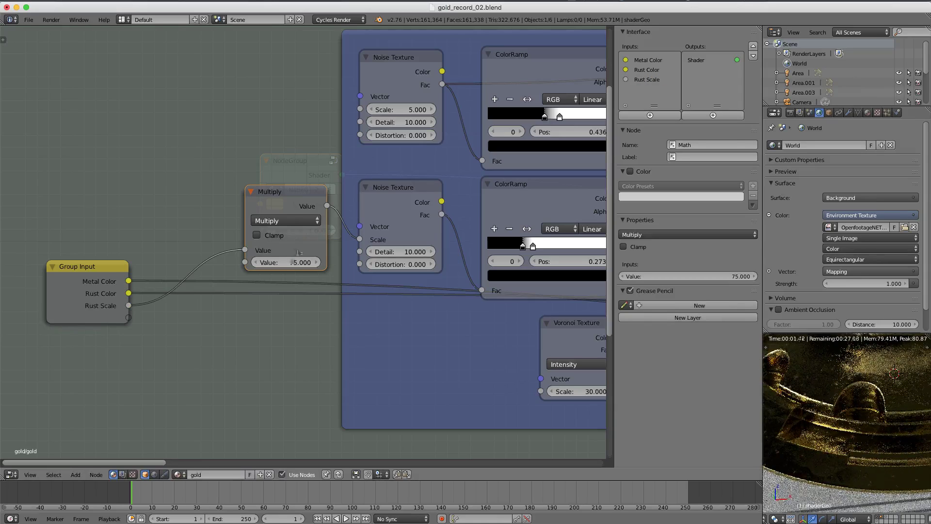
# Step: Leave the group, widen its node to show the full input names, and frame the shader ball's base in the rendered preview
pyautogui.press('Tab')
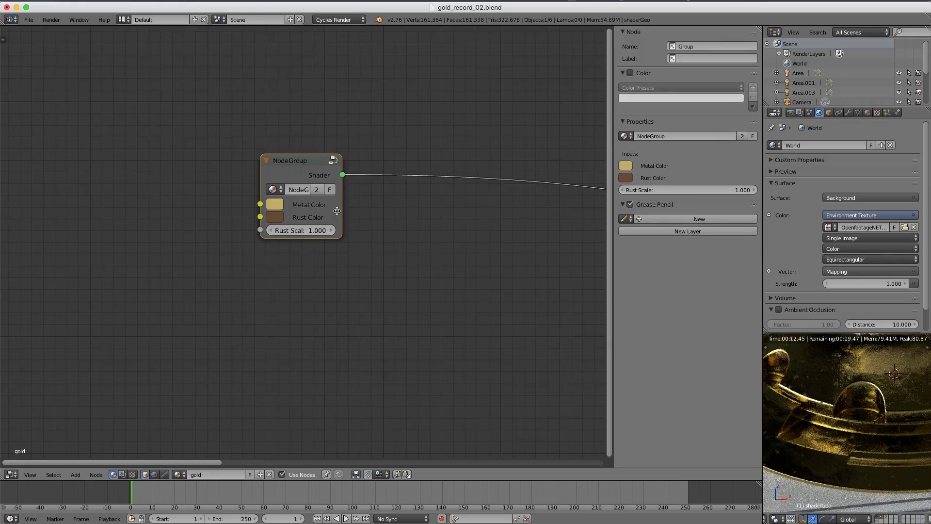
pyautogui.moveTo(342, 207); pyautogui.dragTo(393, 208)
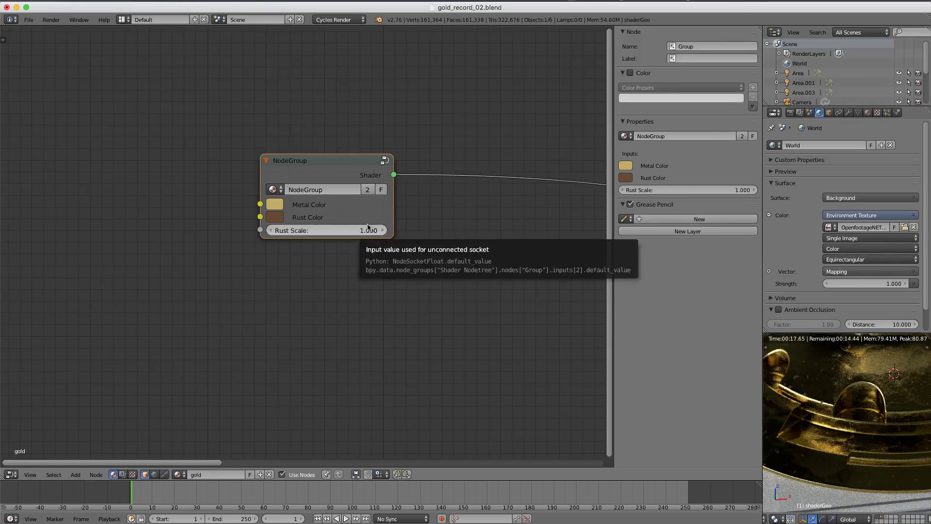
pyautogui.scroll(-12, 875, 382)
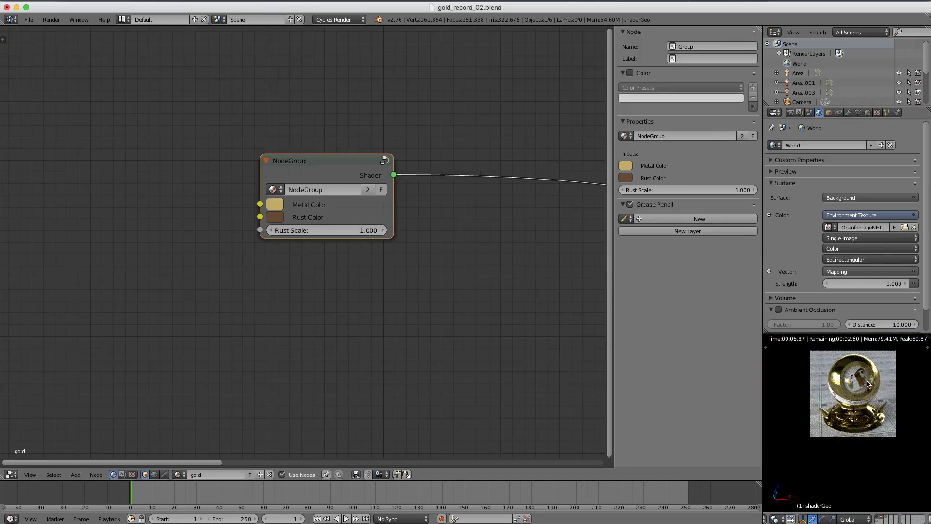
pyautogui.scroll(4, 866, 384)
pyautogui.keyDown('shift'); pyautogui.moveTo(866, 384); pyautogui.dragTo(867, 405, button='middle'); pyautogui.keyUp('shift')
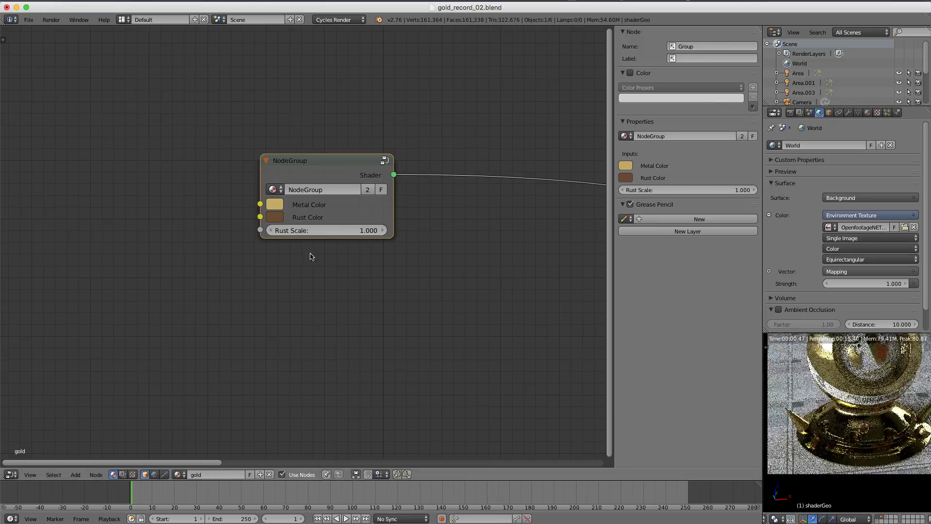
# Step: Try a Rust Scale of 0.2 on the group node, check the render, and return it to 1
pyautogui.click(321, 231)
pyautogui.write('0.2')
pyautogui.press('Return')
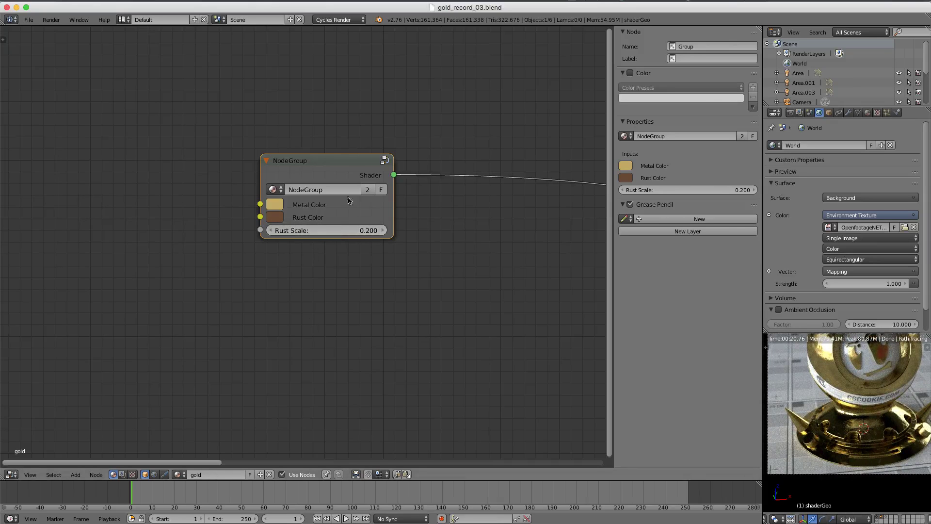
pyautogui.click(338, 231)
pyautogui.write('1')
pyautogui.press('Return')
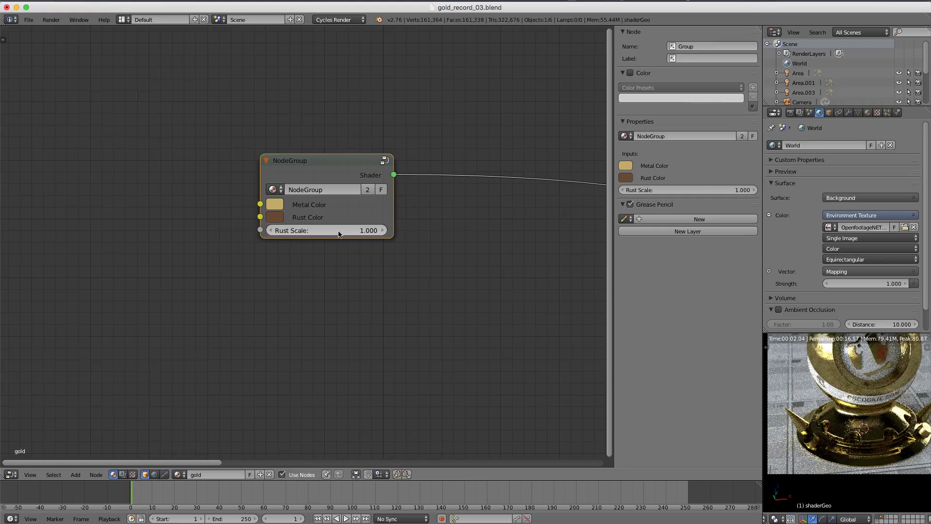
# Step: Re-enter the node group, trace the nodes to the Bump node, and examine its Strength input
pyautogui.press('Tab')
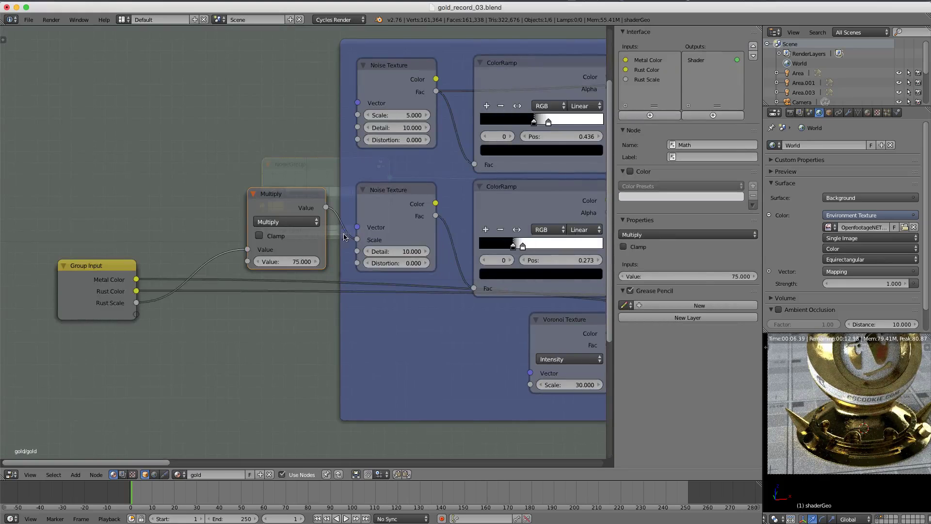
pyautogui.moveTo(339, 229); pyautogui.dragTo(350, 229, button='middle')
pyautogui.scroll(-2, 399, 237)
pyautogui.moveTo(420, 247); pyautogui.dragTo(223, 208, button='middle')
pyautogui.scroll(-8, 380, 234)
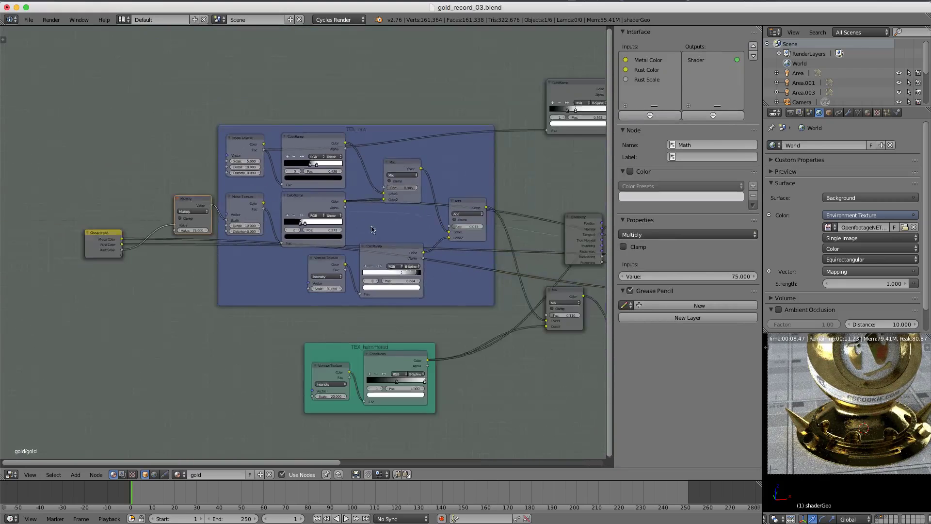
pyautogui.moveTo(358, 225); pyautogui.dragTo(332, 212, button='middle')
pyautogui.scroll(1, 419, 243)
pyautogui.moveTo(419, 242); pyautogui.dragTo(315, 170, button='middle')
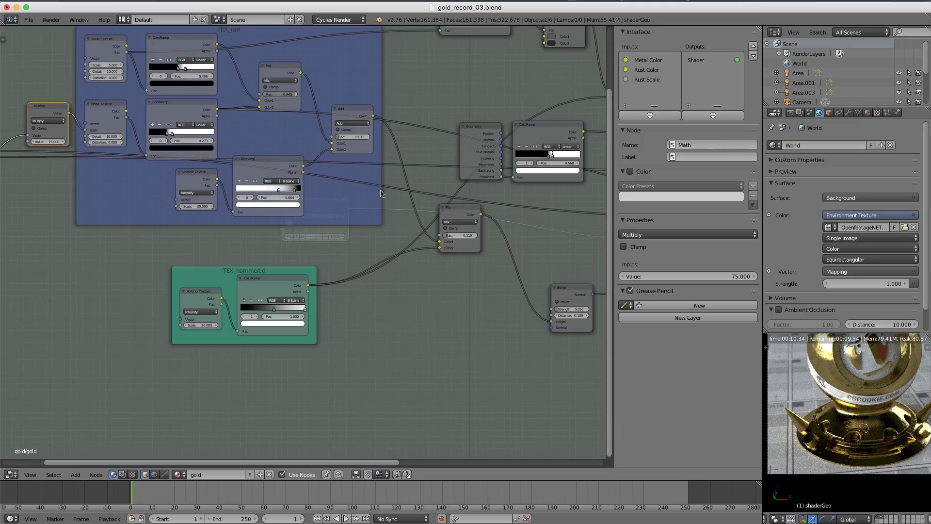
pyautogui.scroll(-1, 519, 303)
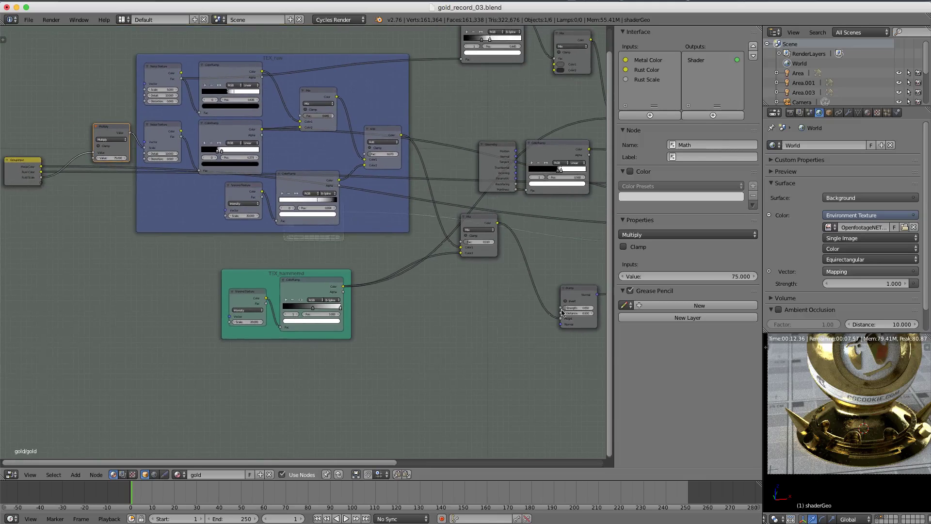
pyautogui.moveTo(561, 308); pyautogui.dragTo(456, 286)
pyautogui.moveTo(515, 278); pyautogui.dragTo(360, 252, button='middle')
pyautogui.keyDown('ctrl'); pyautogui.moveTo(484, 260); pyautogui.dragTo(376, 280, button='middle'); pyautogui.keyUp('ctrl')
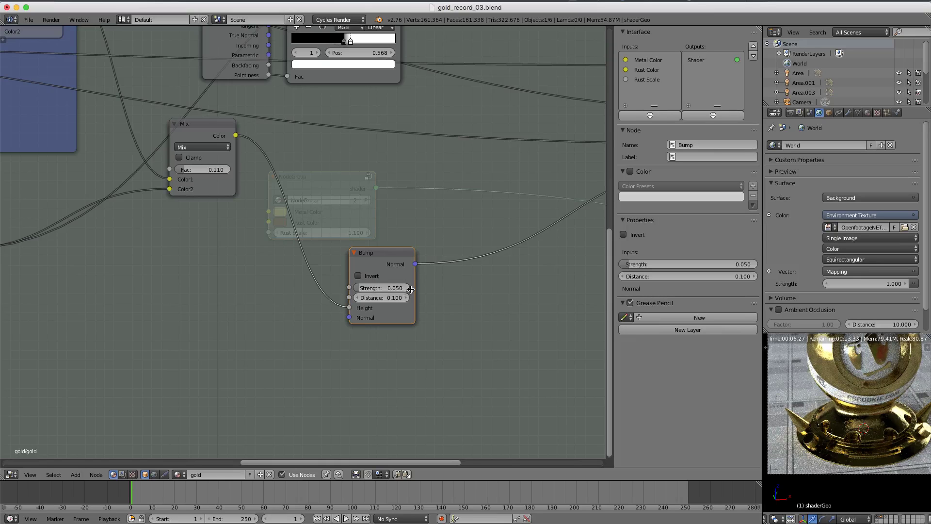
pyautogui.keyDown('ctrl'); pyautogui.moveTo(236, 286); pyautogui.dragTo(213, 255, button='middle'); pyautogui.keyUp('ctrl')
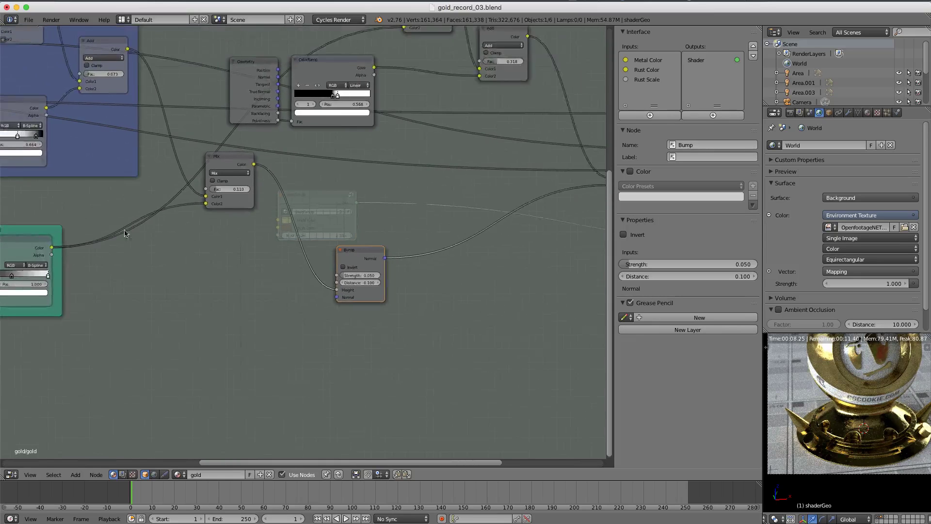
# Step: Duplicate the Rust Scale Multiply node and place the copy beside the Bump node
pyautogui.moveTo(65, 217); pyautogui.dragTo(222, 231, button='middle')
pyautogui.moveTo(18, 124); pyautogui.dragTo(67, 130, button='middle')
pyautogui.click(46, 124)
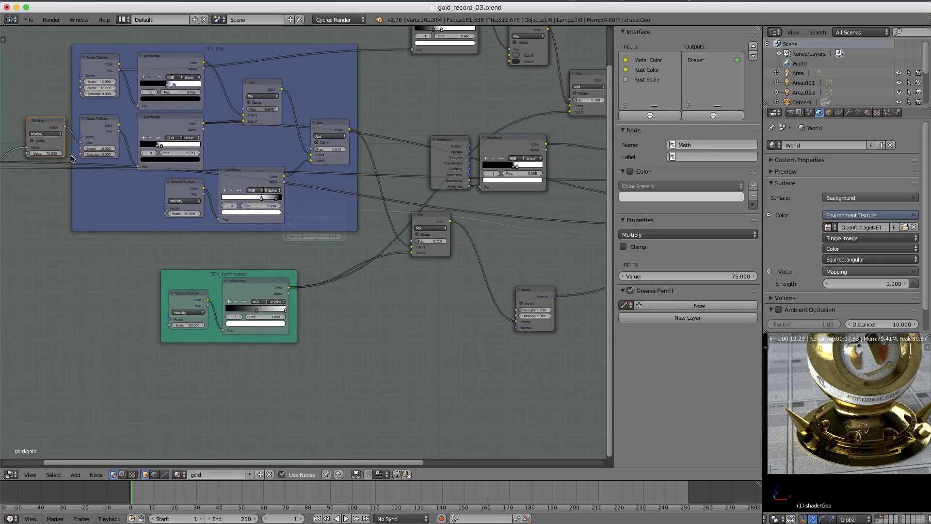
pyautogui.hotkey('shift', 'd')
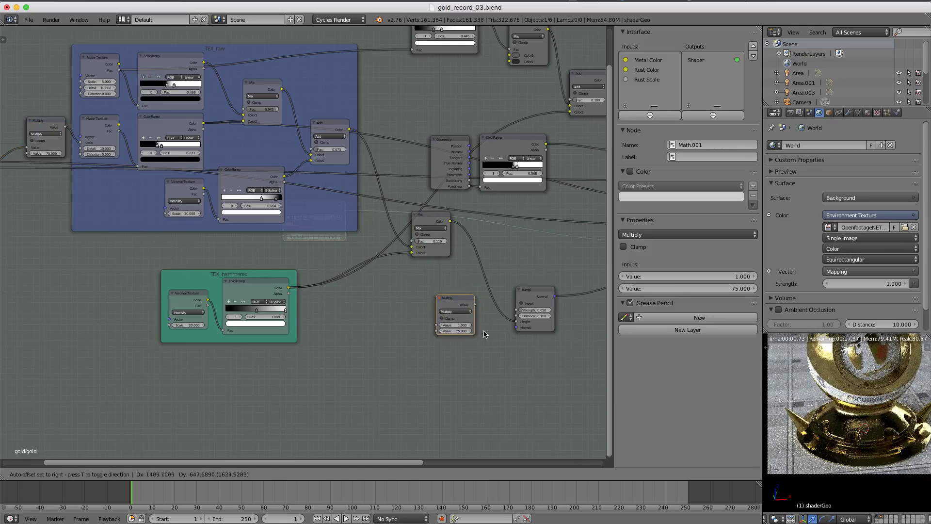
pyautogui.click(483, 334)
# Step: Copy the Bump Strength of 0.05 into the duplicate Multiply node's second value and link its output to Strength
pyautogui.scroll(4, 472, 325)
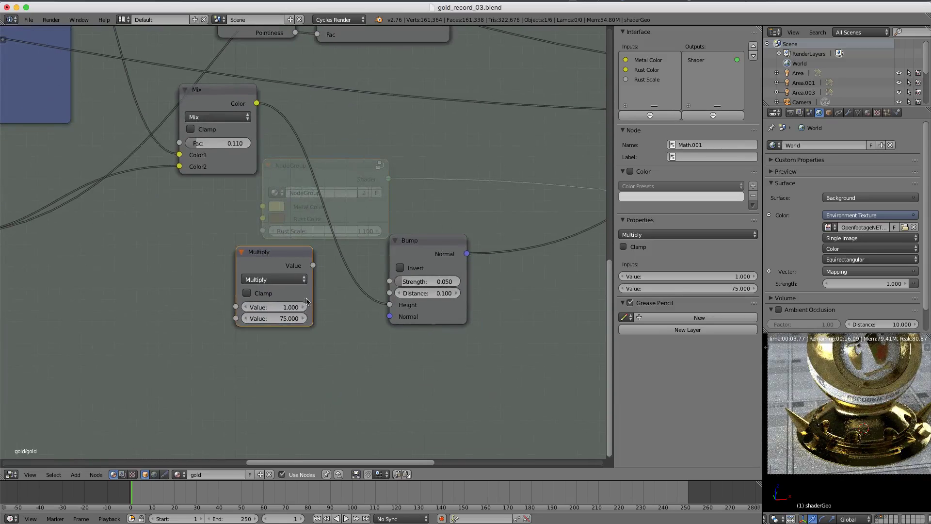
pyautogui.hotkey('ctrl', 'c')
pyautogui.hotkey('ctrl', 'v')
pyautogui.moveTo(314, 266); pyautogui.dragTo(389, 281)
# Step: Expose the duplicate Multiply node's first value as a group input named Bump Strength
pyautogui.scroll(-8, 353, 332)
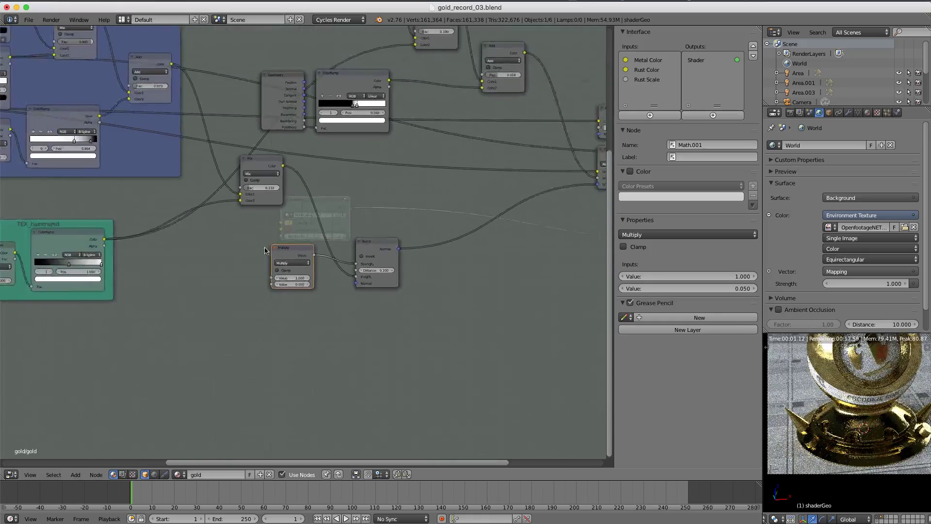
pyautogui.moveTo(251, 257); pyautogui.dragTo(491, 281, button='middle')
pyautogui.moveTo(491, 282); pyautogui.dragTo(531, 289, button='middle')
pyautogui.moveTo(552, 320); pyautogui.dragTo(81, 176)
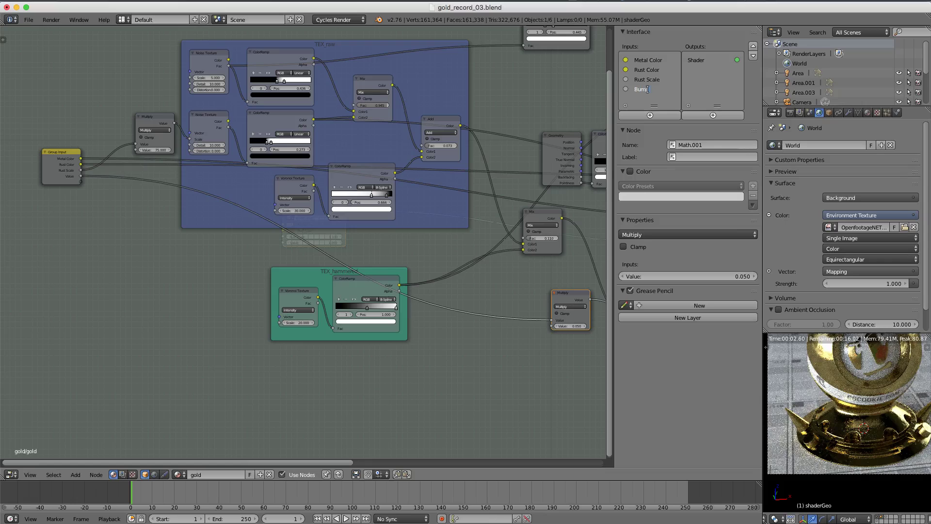
pyautogui.press('Return')
pyautogui.moveTo(235, 179); pyautogui.dragTo(394, 290, button='middle')
pyautogui.keyDown('ctrl'); pyautogui.moveTo(394, 289); pyautogui.dragTo(344, 293, button='middle'); pyautogui.keyUp('ctrl')
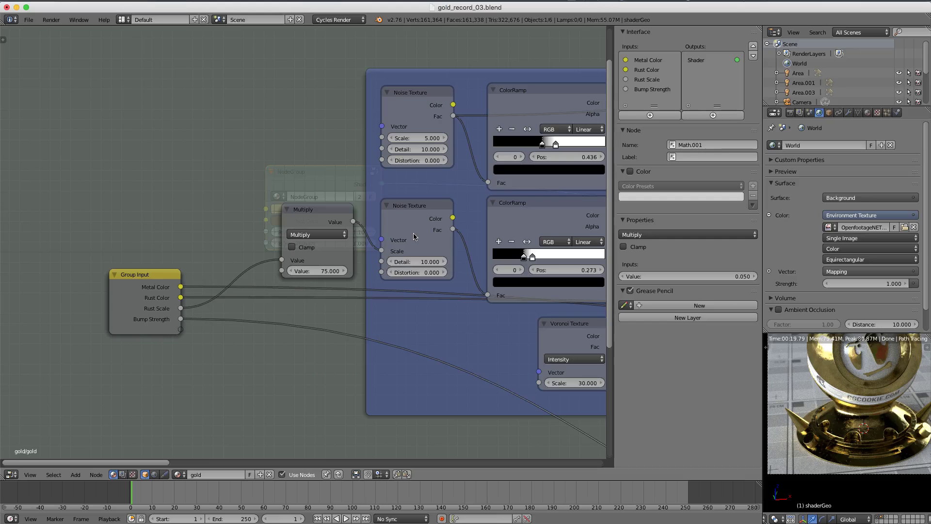
# Step: Examine the Scale inputs of the Noise and Voronoi textures in the TEX_raw and TEX_hammered frames
pyautogui.scroll(-3, 431, 254)
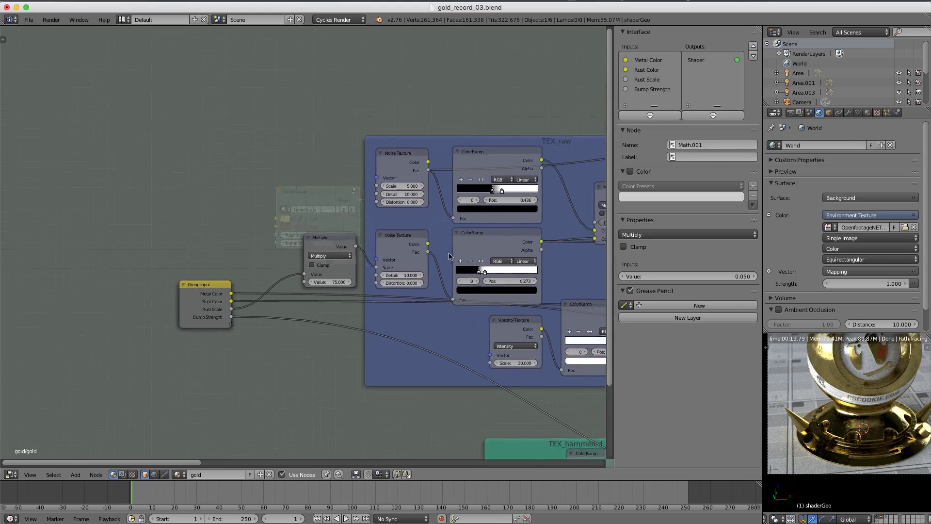
pyautogui.scroll(-2, 399, 224)
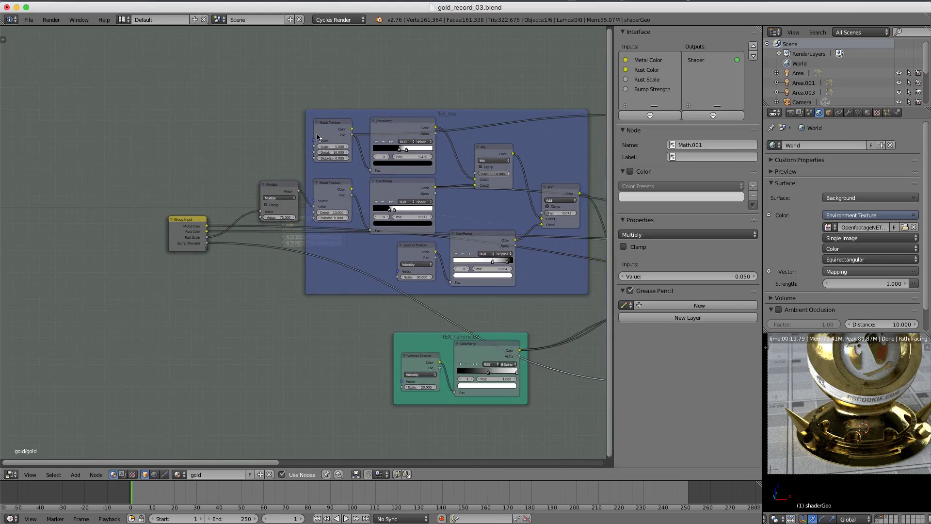
pyautogui.scroll(4, 318, 137)
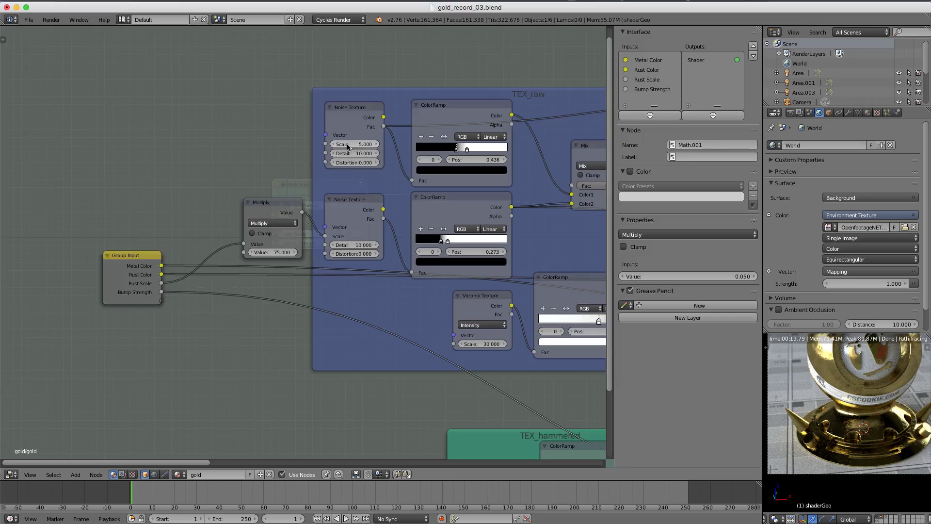
pyautogui.moveTo(347, 146); pyautogui.dragTo(312, 86, button='middle')
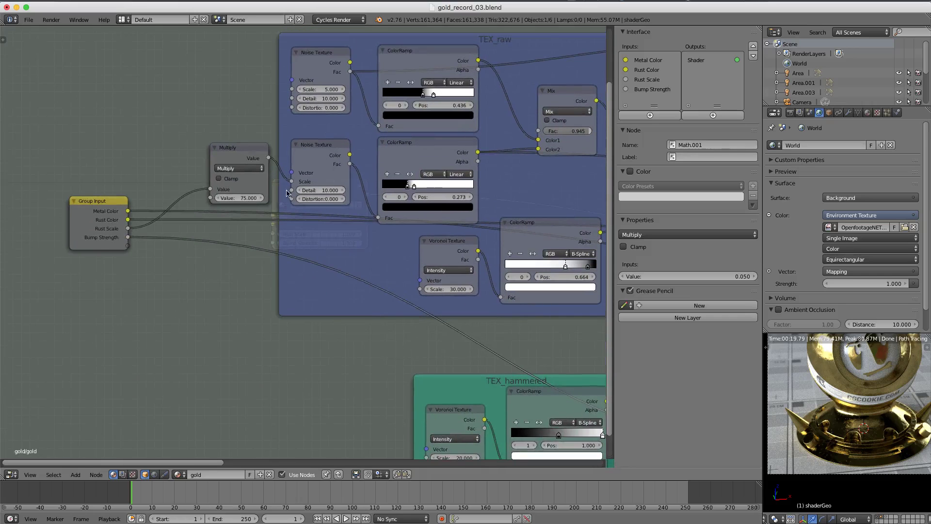
pyautogui.moveTo(366, 223); pyautogui.dragTo(375, 223, button='middle')
pyautogui.scroll(-5, 376, 223)
pyautogui.moveTo(446, 299); pyautogui.dragTo(393, 247, button='middle')
pyautogui.scroll(6, 393, 247)
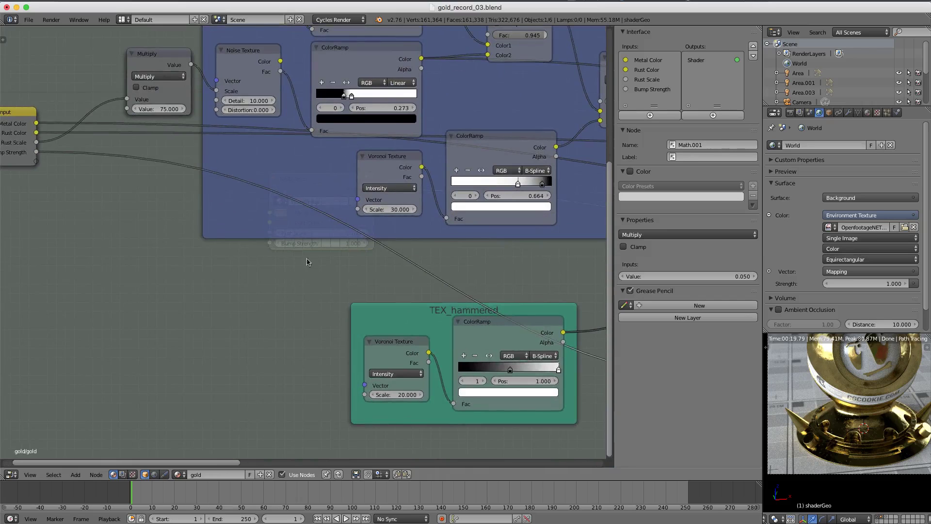
pyautogui.scroll(-1, 314, 269)
pyautogui.moveTo(314, 269); pyautogui.dragTo(322, 269, button='middle')
pyautogui.scroll(-2, 328, 238)
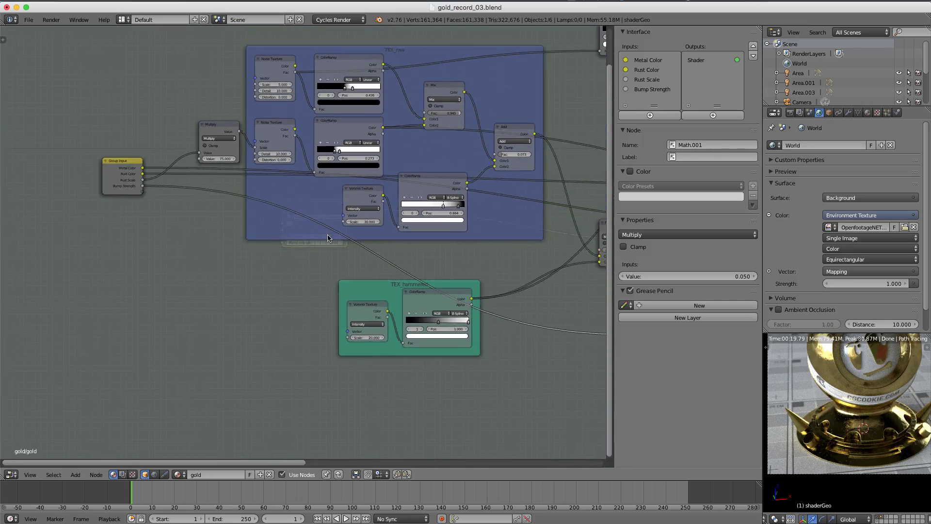
pyautogui.moveTo(230, 196); pyautogui.dragTo(341, 263, button='middle')
pyautogui.scroll(2, 343, 179)
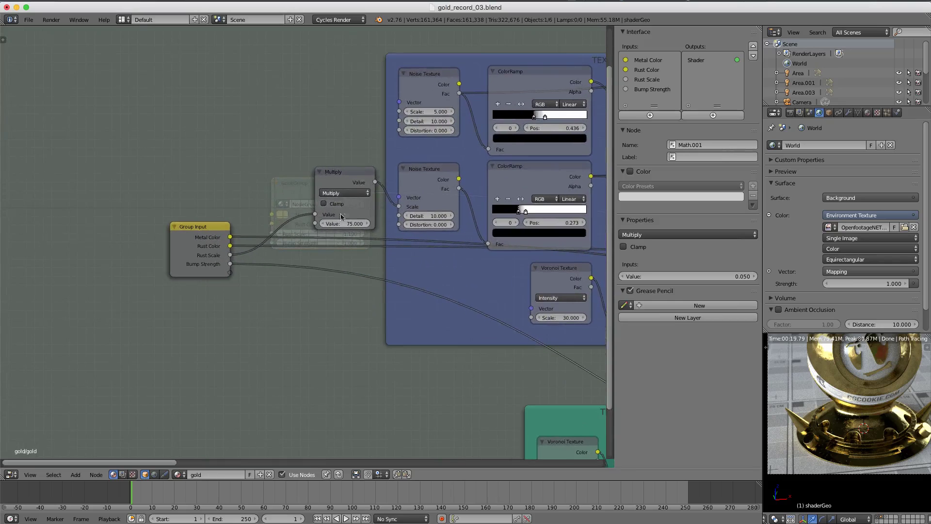
# Step: Duplicate the Rust Scale Multiply node and place the copy beside the upper Noise Texture
pyautogui.click(341, 177)
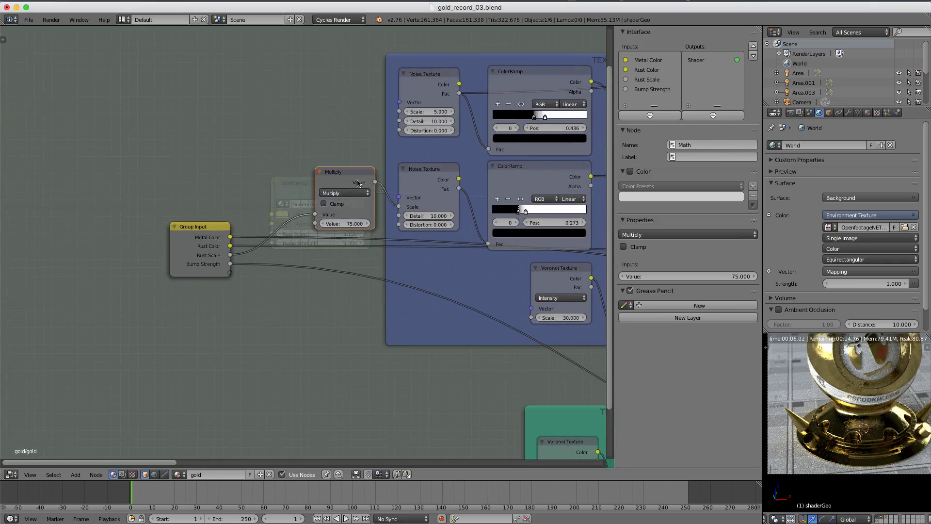
pyautogui.hotkey('shift', 'd')
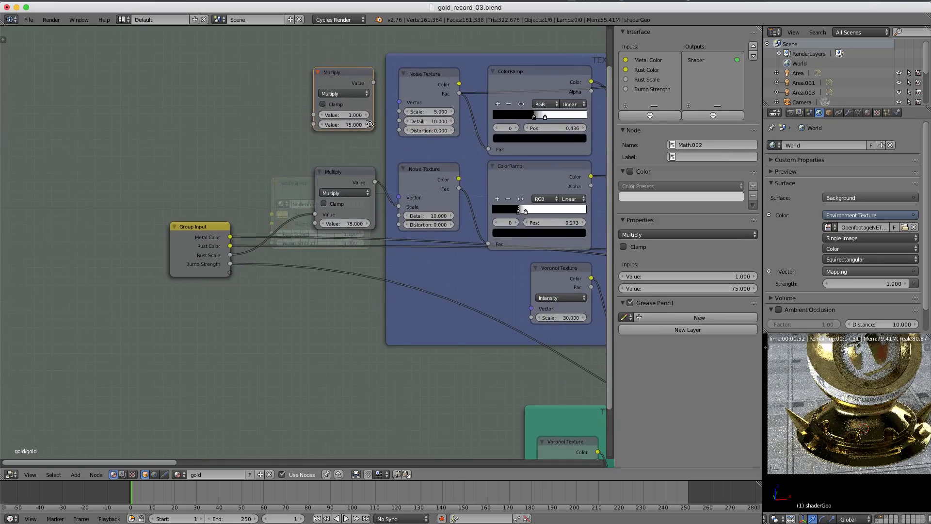
pyautogui.moveTo(365, 136); pyautogui.dragTo(343, 177, button='middle')
# Step: Copy the upper Noise Texture's Scale of 5 into the duplicate's second value and link its output to that Scale
pyautogui.hotkey('ctrl', 'c')
pyautogui.hotkey('ctrl', 'v')
pyautogui.moveTo(348, 133); pyautogui.dragTo(373, 162)
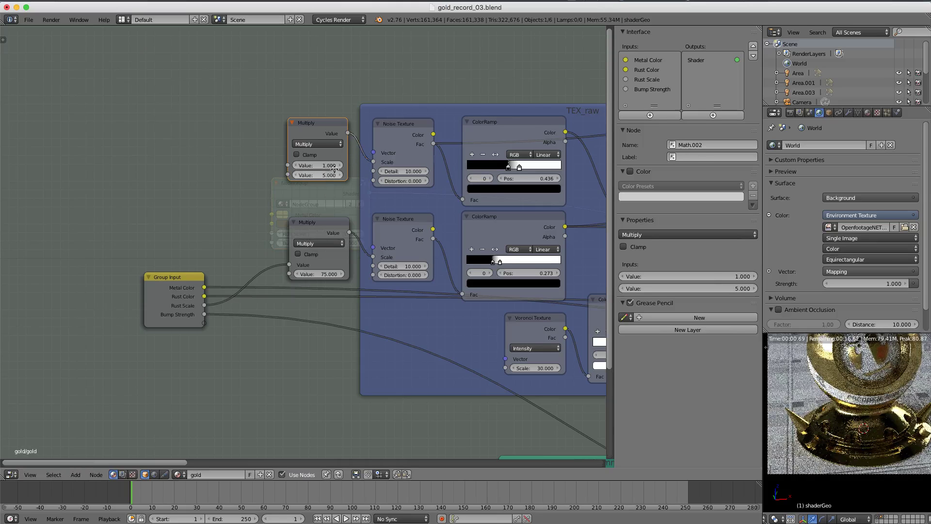
# Step: Expose the new Multiply node's first value as a group input named Bump Scale
pyautogui.moveTo(279, 173); pyautogui.dragTo(325, 146, button='middle')
pyautogui.moveTo(334, 138); pyautogui.dragTo(309, 150)
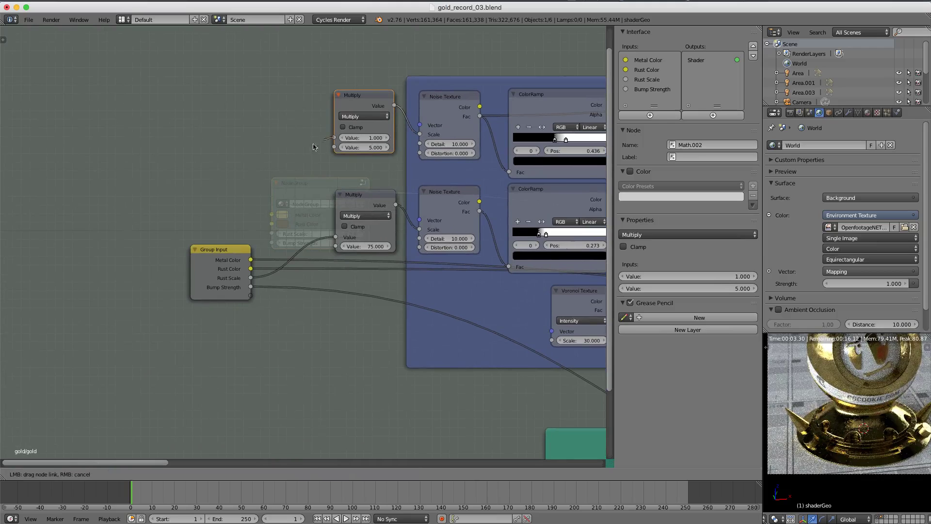
pyautogui.moveTo(304, 243); pyautogui.dragTo(250, 297)
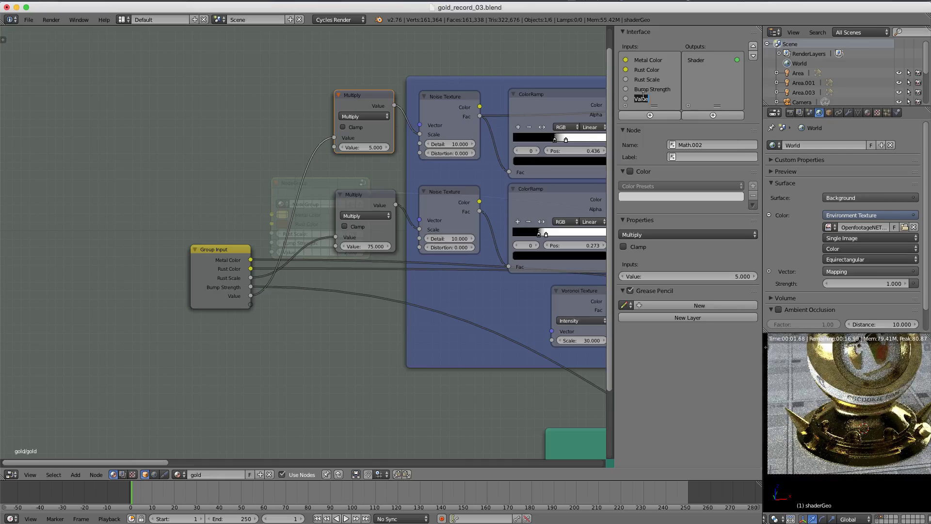
pyautogui.press('Return')
pyautogui.moveTo(242, 233); pyautogui.dragTo(305, 218, button='middle')
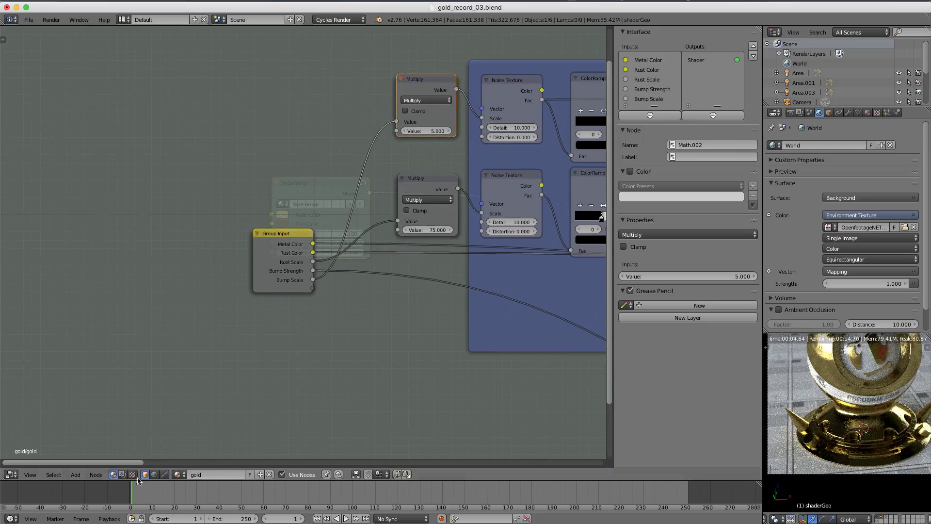
# Step: Move the Group Input node and the 75 Multiply node farther from the TEX_raw frame to make room
pyautogui.moveTo(289, 238); pyautogui.dragTo(189, 251)
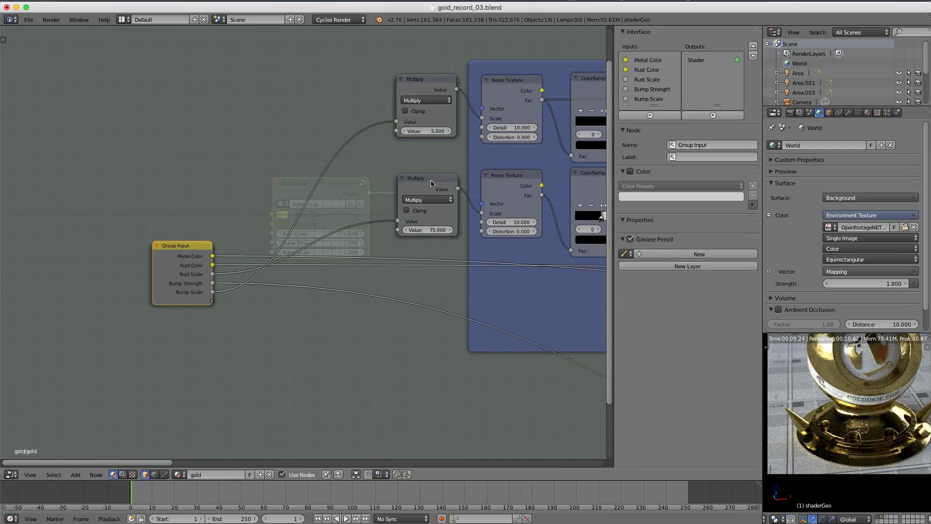
pyautogui.click(426, 184)
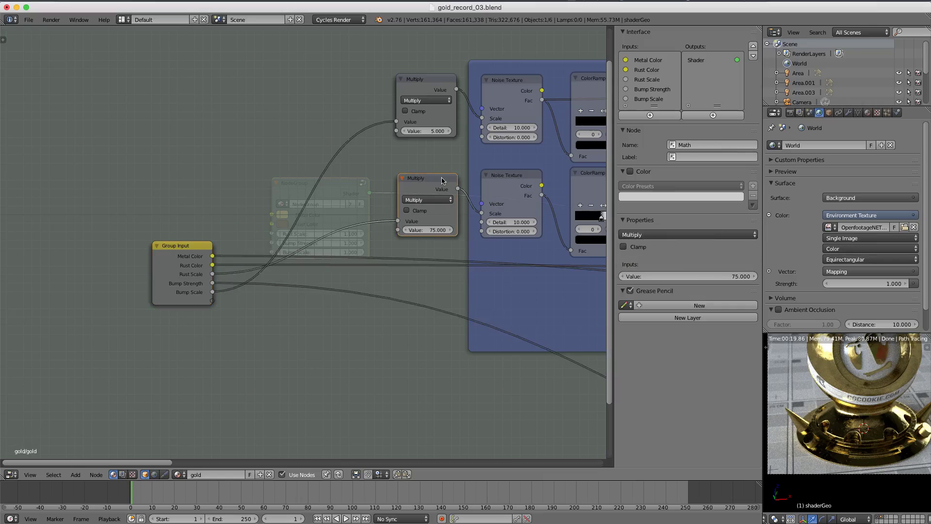
pyautogui.moveTo(444, 187); pyautogui.dragTo(355, 188)
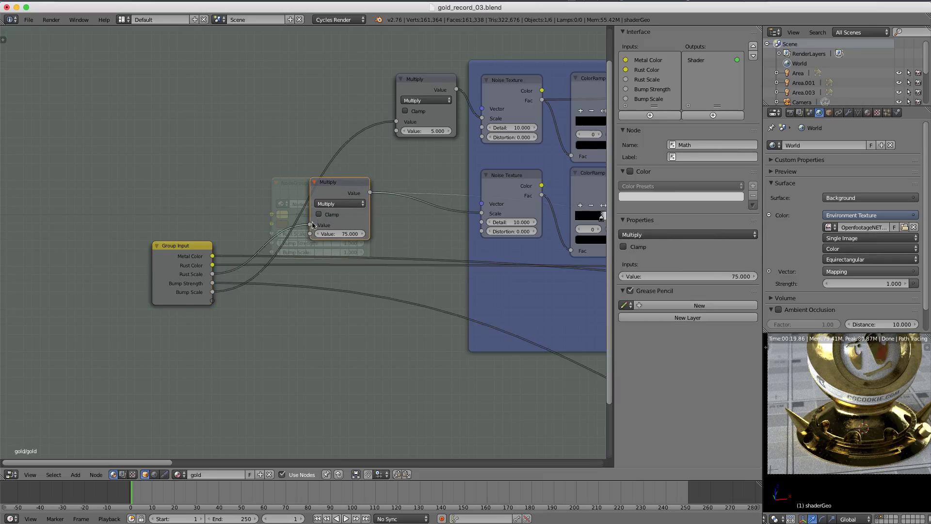
pyautogui.moveTo(318, 224); pyautogui.dragTo(364, 229, button='middle')
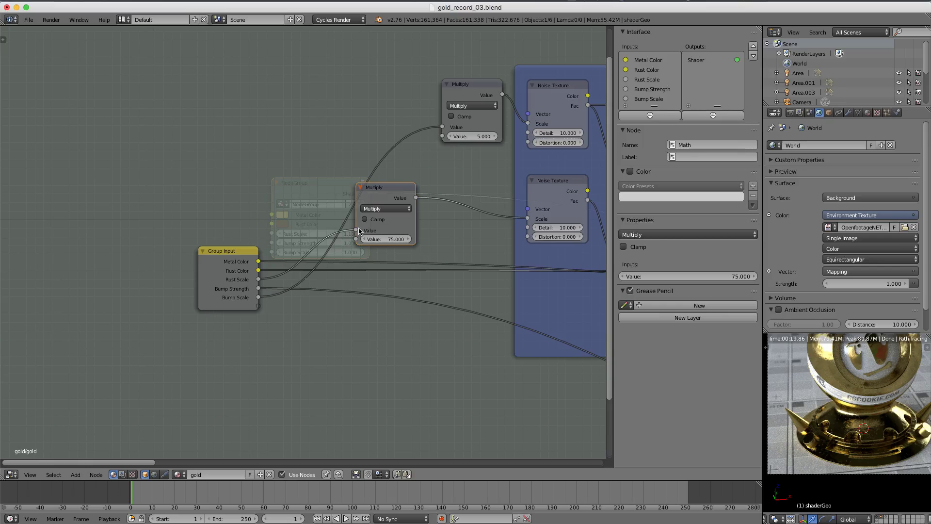
# Step: Relink the 75 Multiply node's first value from Rust Scale to Bump Scale and adjust both Multiply nodes' positions
pyautogui.moveTo(355, 232); pyautogui.dragTo(383, 232)
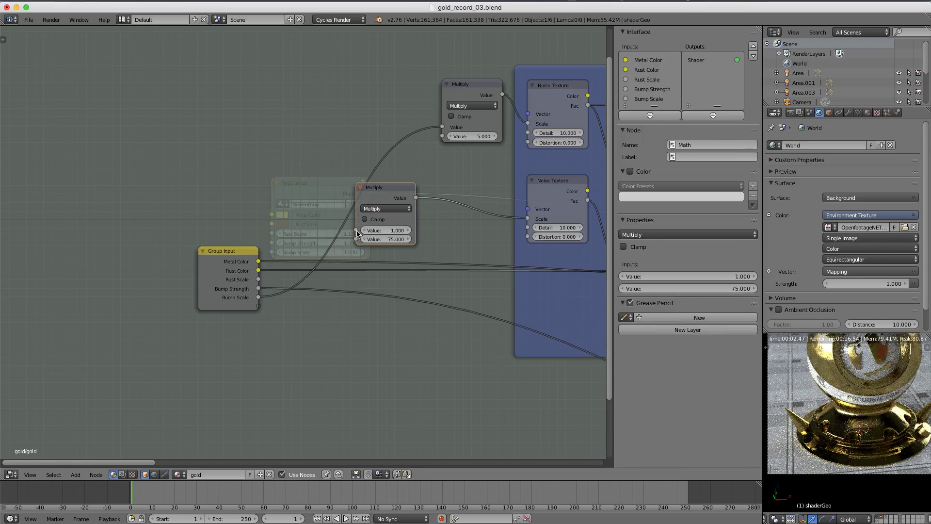
pyautogui.moveTo(356, 232); pyautogui.dragTo(259, 298)
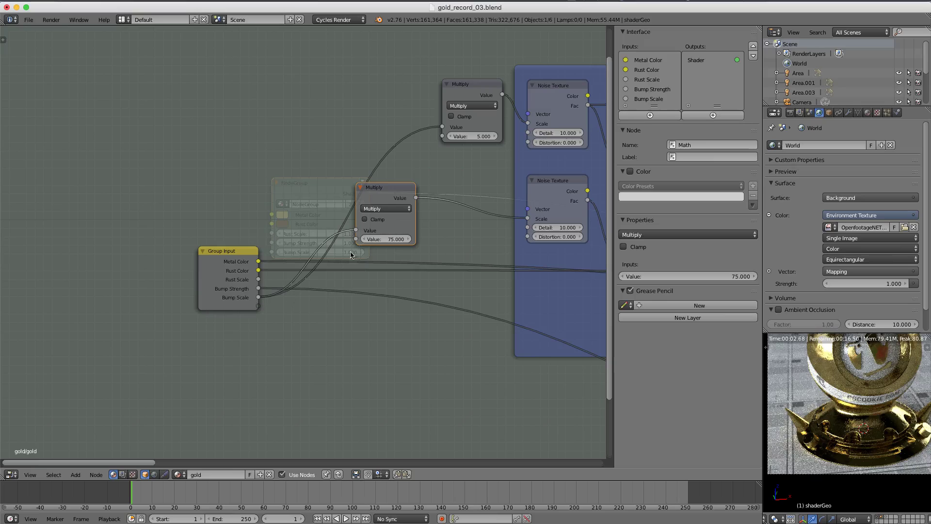
pyautogui.moveTo(381, 191); pyautogui.dragTo(389, 196)
pyautogui.moveTo(473, 88); pyautogui.dragTo(468, 87)
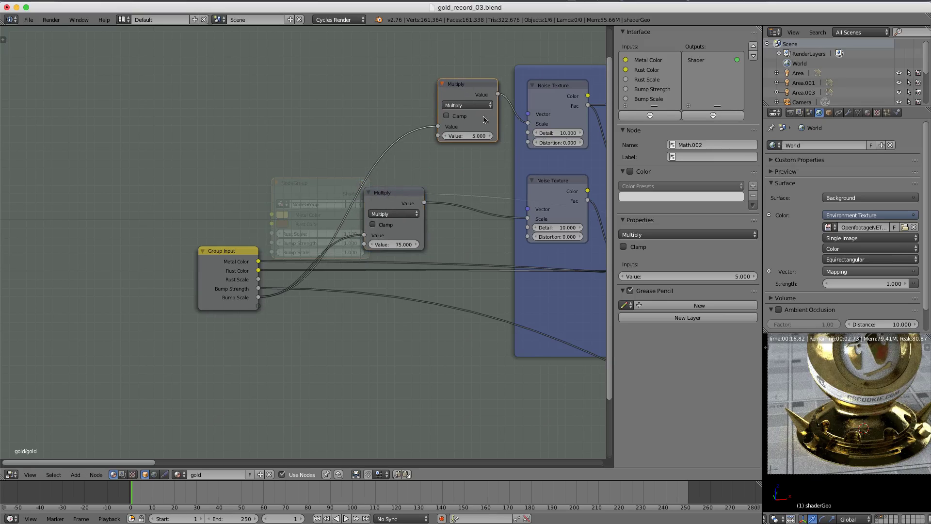
# Step: Duplicate the 75 Multiply node and insert the copy into its link to the lower Noise Texture's Scale
pyautogui.click(410, 195)
pyautogui.hotkey('shift', 'd')
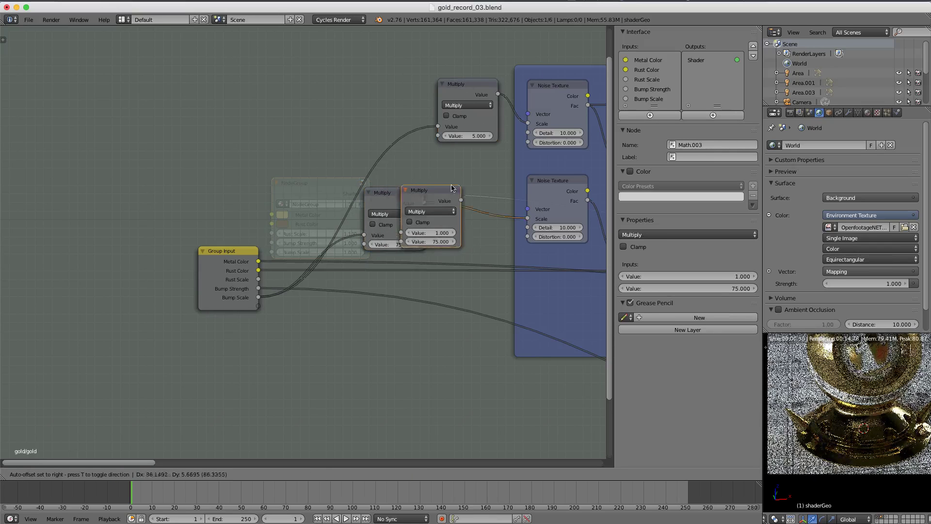
pyautogui.rightClick(462, 195)
pyautogui.moveTo(405, 200); pyautogui.dragTo(499, 198)
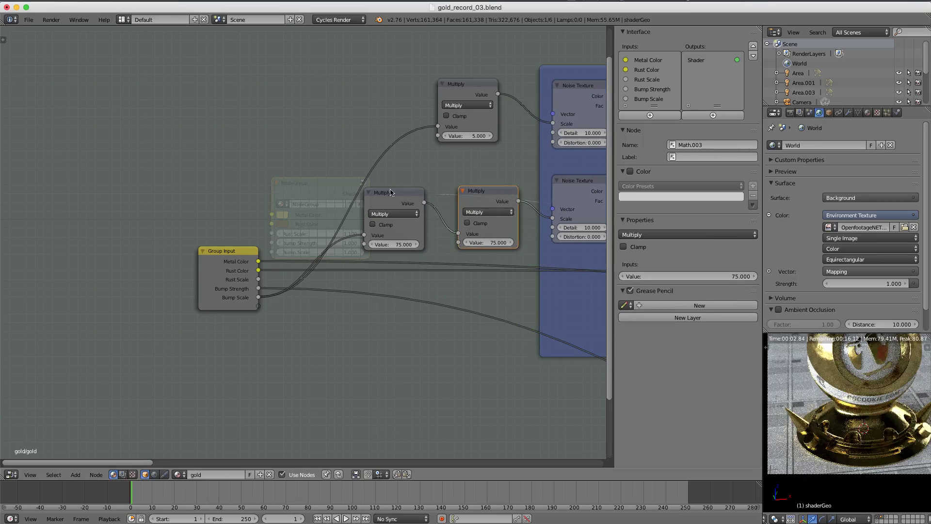
# Step: Set the inserted Multiply node's second value to 1 and link the Rust Scale group input to it
pyautogui.click(483, 243)
pyautogui.write('1')
pyautogui.press('Return')
pyautogui.moveTo(458, 244); pyautogui.dragTo(402, 259)
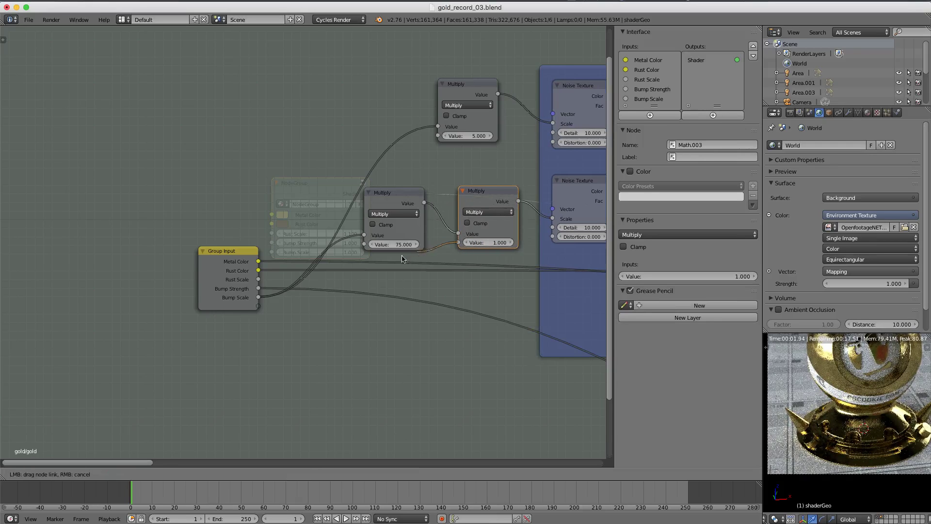
pyautogui.moveTo(300, 286); pyautogui.dragTo(258, 279)
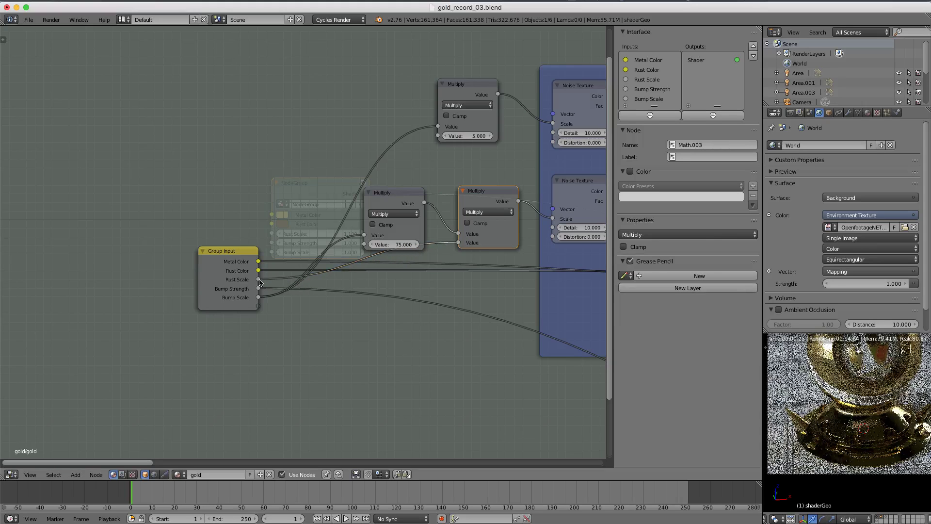
# Step: Duplicate the 75 Multiply node and place the copy below the TEX_raw frame, near its Voronoi Texture
pyautogui.keyDown('ctrl'); pyautogui.moveTo(339, 238); pyautogui.dragTo(337, 215, button='middle'); pyautogui.keyUp('ctrl')
pyautogui.moveTo(333, 196); pyautogui.dragTo(283, 218, button='middle')
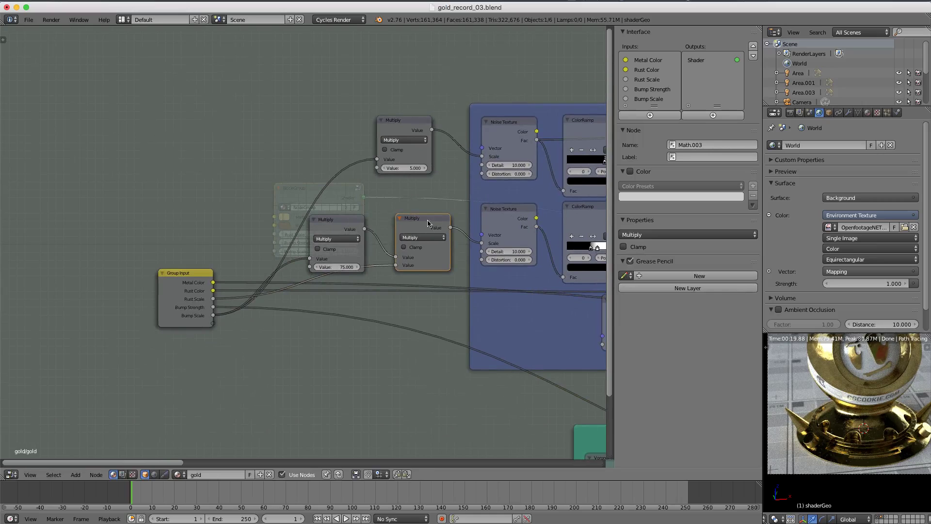
pyautogui.keyDown('ctrl'); pyautogui.moveTo(406, 272); pyautogui.dragTo(332, 180, button='middle'); pyautogui.keyUp('ctrl')
pyautogui.click(306, 164)
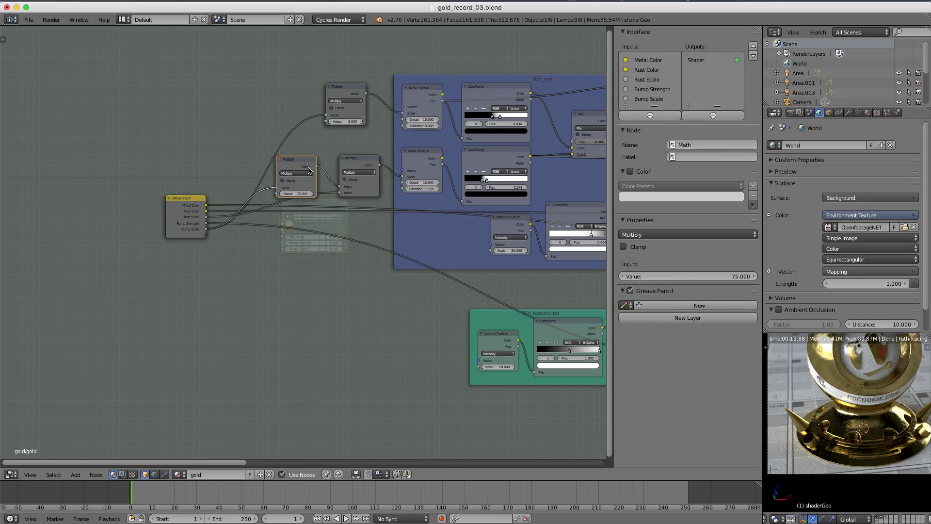
pyautogui.hotkey('shift', 'd')
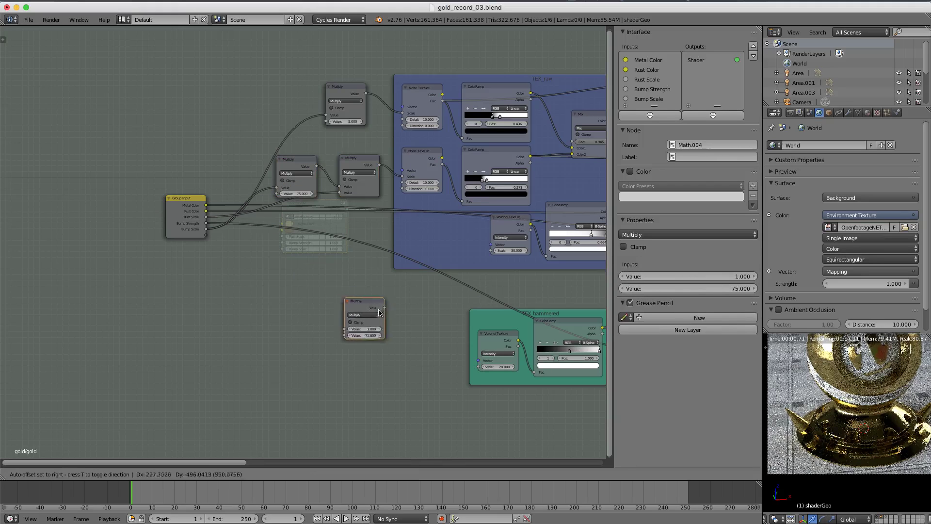
pyautogui.click(419, 294)
pyautogui.scroll(3, 374, 277)
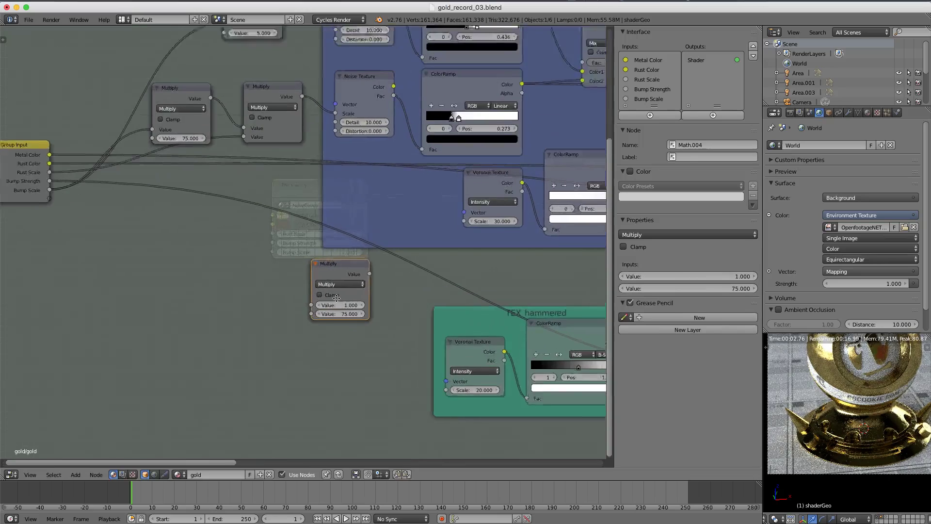
# Step: Copy the TEX_raw Voronoi Texture's Scale of 30 into the new Multiply's second value and link its output to that Scale
pyautogui.moveTo(416, 239); pyautogui.dragTo(394, 258, button='middle')
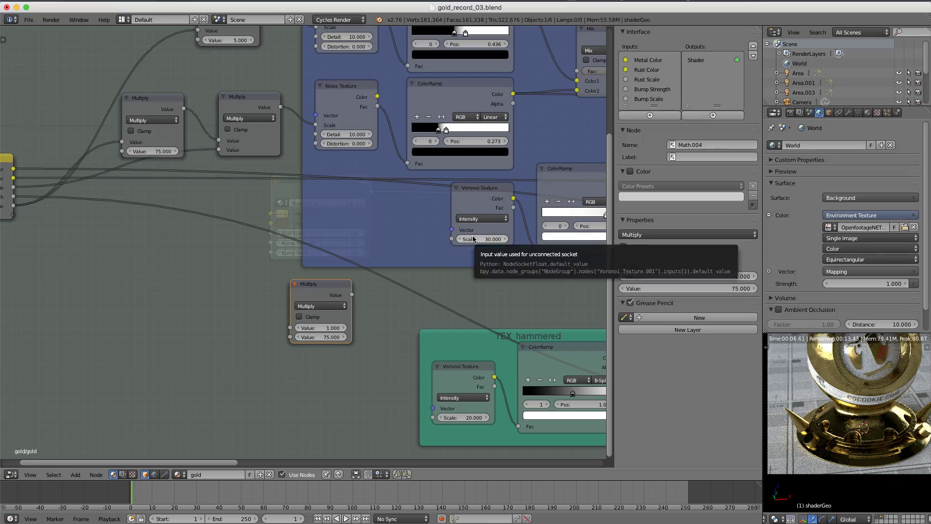
pyautogui.hotkey('ctrl', 'v')
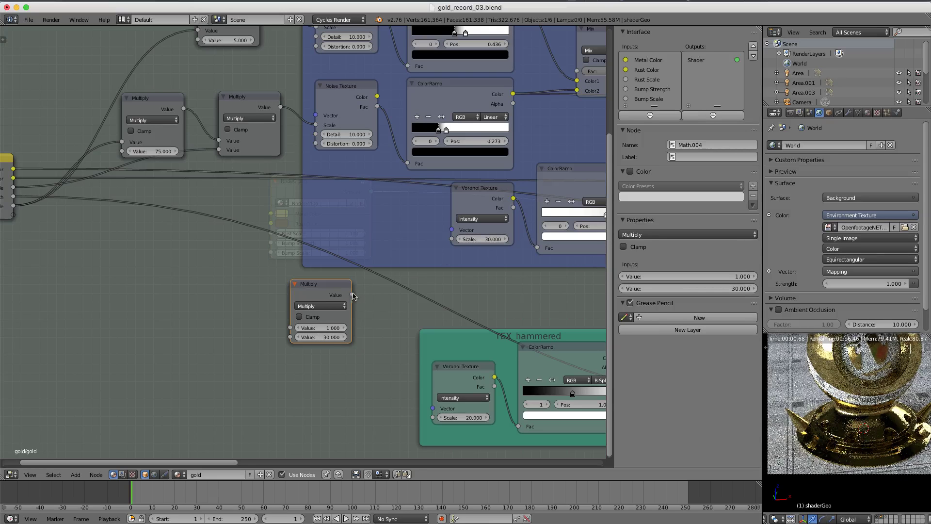
pyautogui.moveTo(351, 295); pyautogui.dragTo(452, 239)
# Step: Link the 30 Multiply node's first value to the Bump Scale group input
pyautogui.scroll(-2, 339, 242)
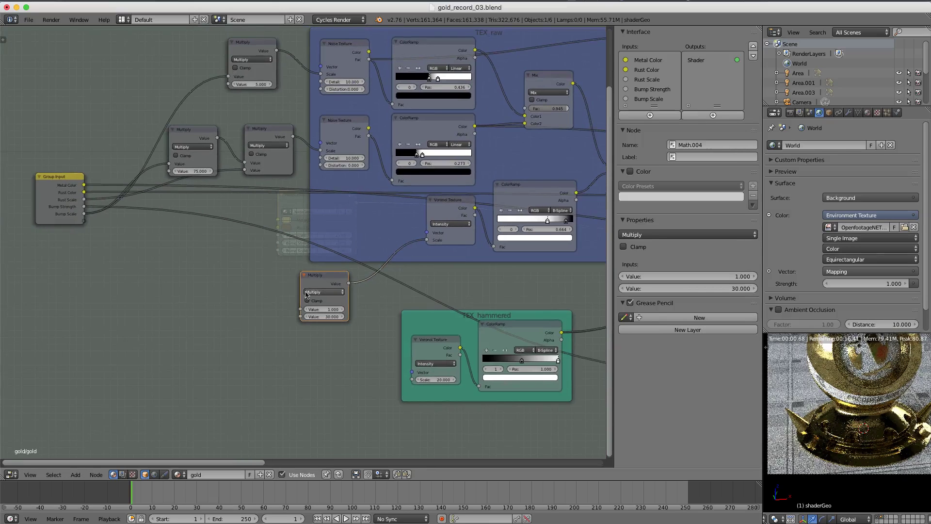
pyautogui.moveTo(301, 309); pyautogui.dragTo(84, 214)
pyautogui.moveTo(274, 274); pyautogui.dragTo(247, 241, button='middle')
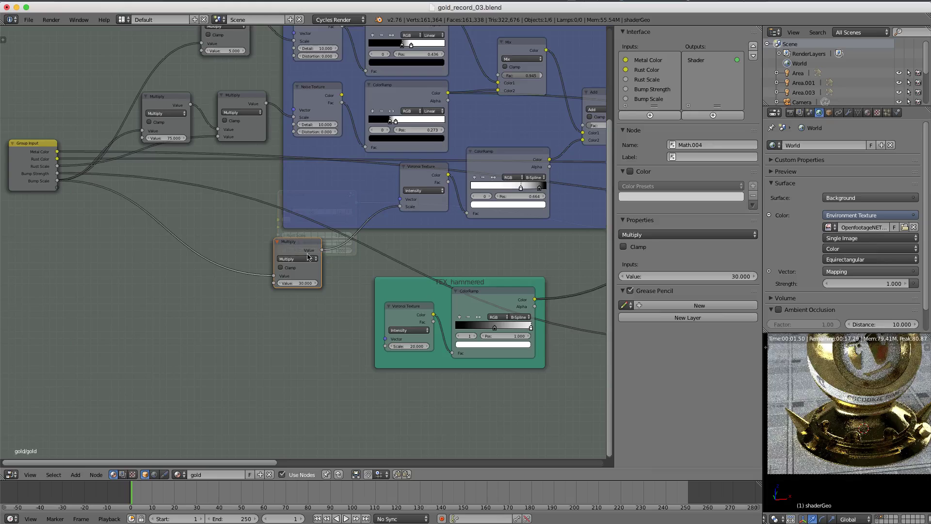
pyautogui.moveTo(309, 257); pyautogui.dragTo(328, 264, button='middle')
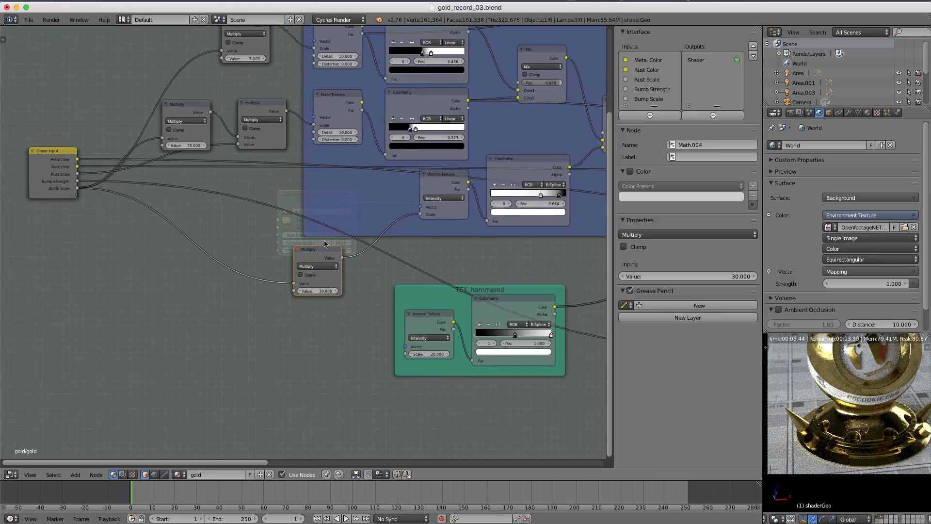
# Step: Duplicate the 30 Multiply node with its Bump Scale link kept and place the copy beside the TEX_hammered frame
pyautogui.hotkey('ctrl', 'shift', 'd')
pyautogui.click(334, 315)
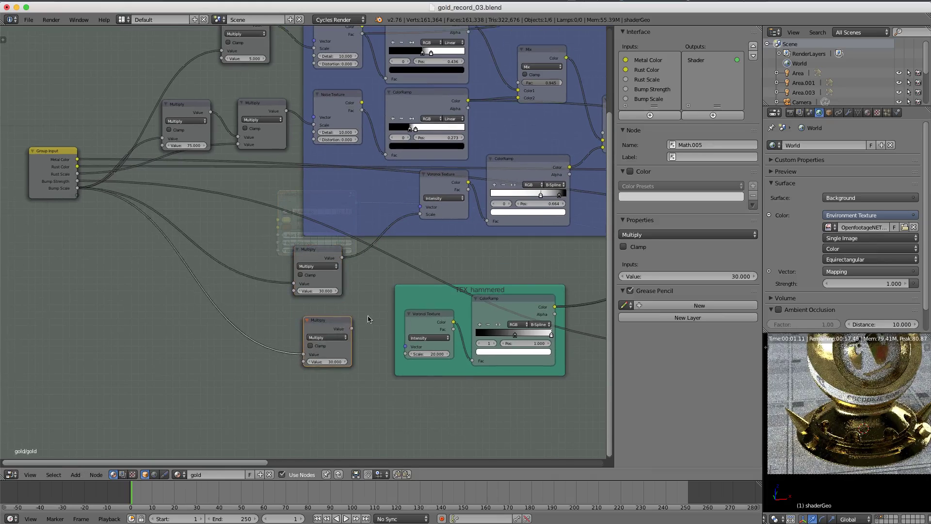
pyautogui.moveTo(360, 304); pyautogui.dragTo(359, 269, button='middle')
pyautogui.scroll(3, 331, 257)
pyautogui.scroll(-2, 353, 261)
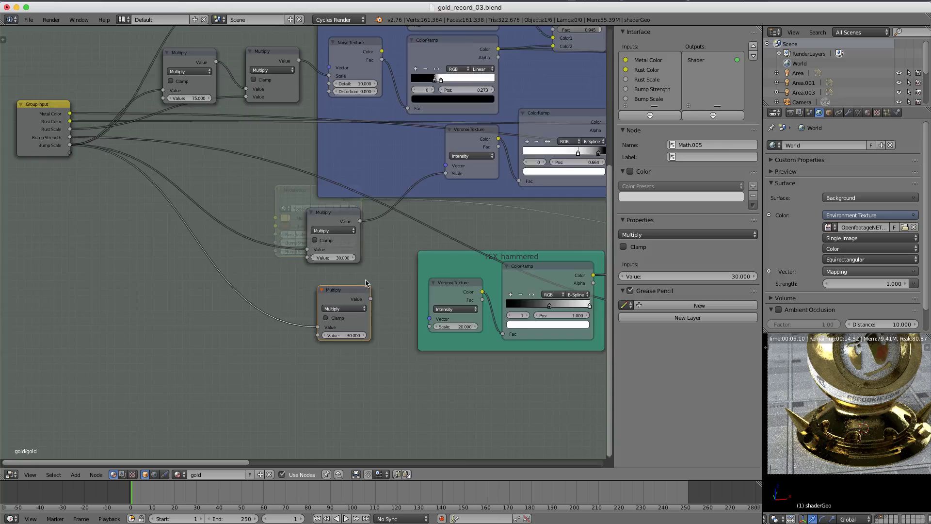
# Step: Set the new Multiply node's second value to the TEX_hammered Voronoi Texture's Scale of 20 and link its output to that Scale
pyautogui.moveTo(365, 283); pyautogui.dragTo(286, 274, button='middle')
pyautogui.scroll(1, 313, 252)
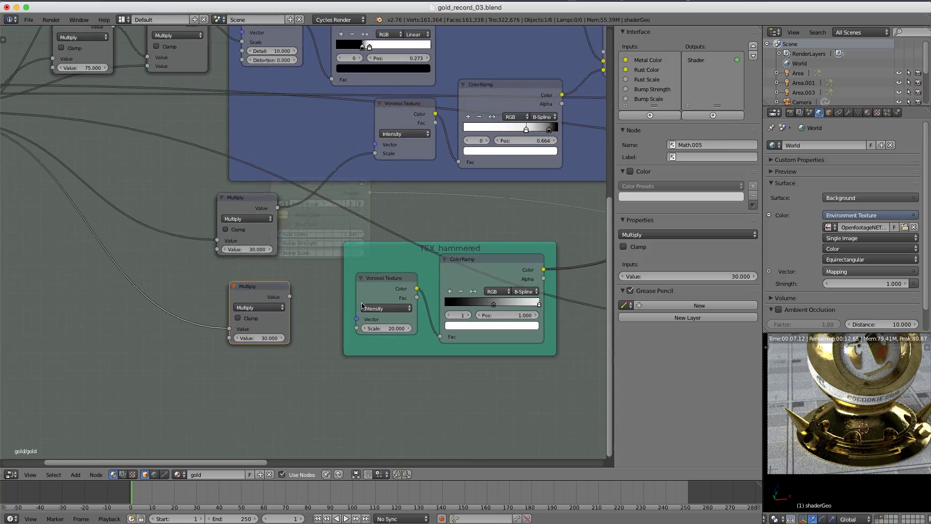
pyautogui.hotkey('ctrl', 'v')
pyautogui.moveTo(289, 296); pyautogui.dragTo(357, 328)
# Step: Leave the node group and return to the material's top-level node tree with the NodeGroup node in close view
pyautogui.scroll(-3, 306, 242)
pyautogui.moveTo(504, 199); pyautogui.dragTo(276, 242, button='middle')
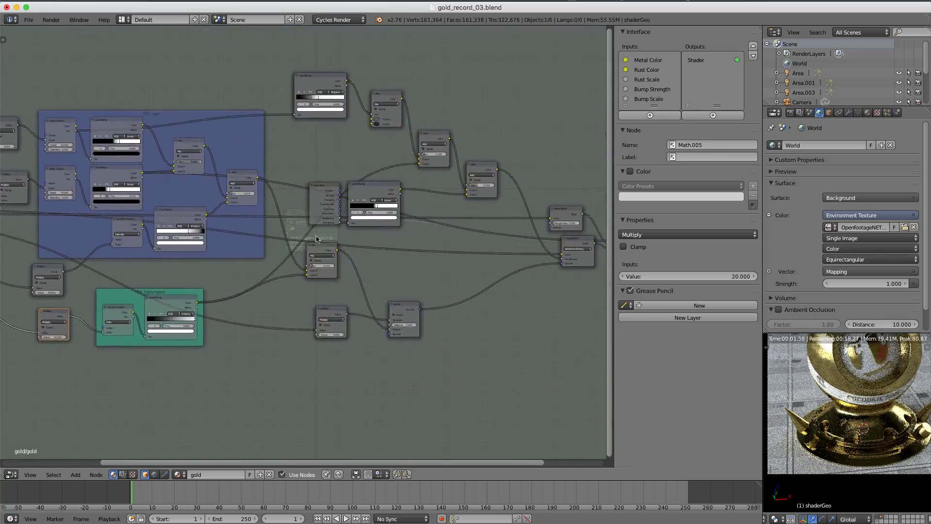
pyautogui.moveTo(341, 246); pyautogui.dragTo(364, 260, button='middle')
pyautogui.press('Tab')
pyautogui.scroll(11, 349, 286)
pyautogui.moveTo(437, 210); pyautogui.dragTo(392, 241, button='middle')
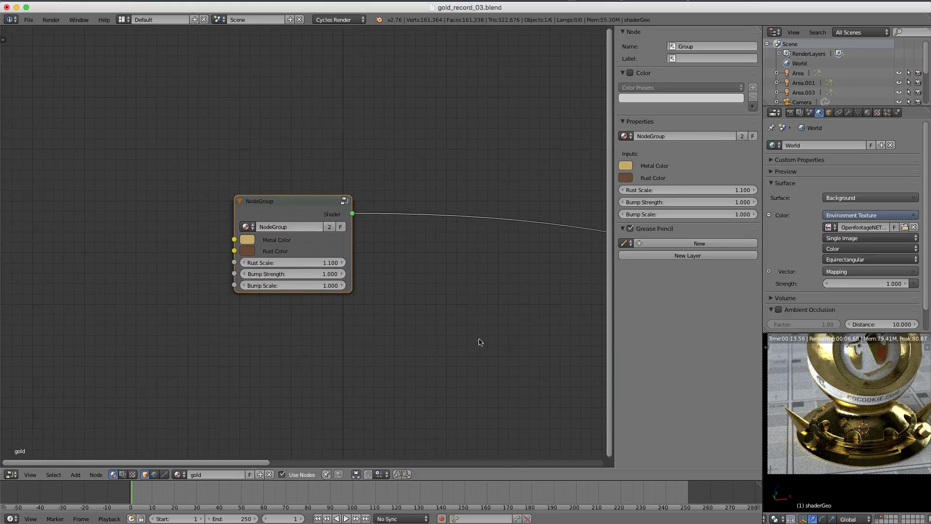
pyautogui.scroll(2, 301, 305)
pyautogui.keyDown('shift'); pyautogui.moveTo(843, 397); pyautogui.dragTo(833, 423, button='middle'); pyautogui.keyUp('shift')
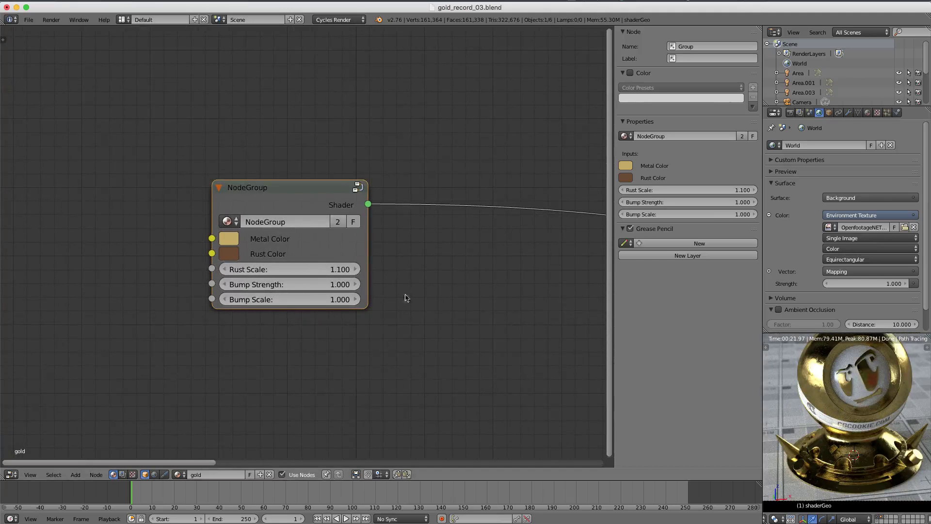
# Step: Set the group node's Bump Strength to 5
pyautogui.click(299, 285)
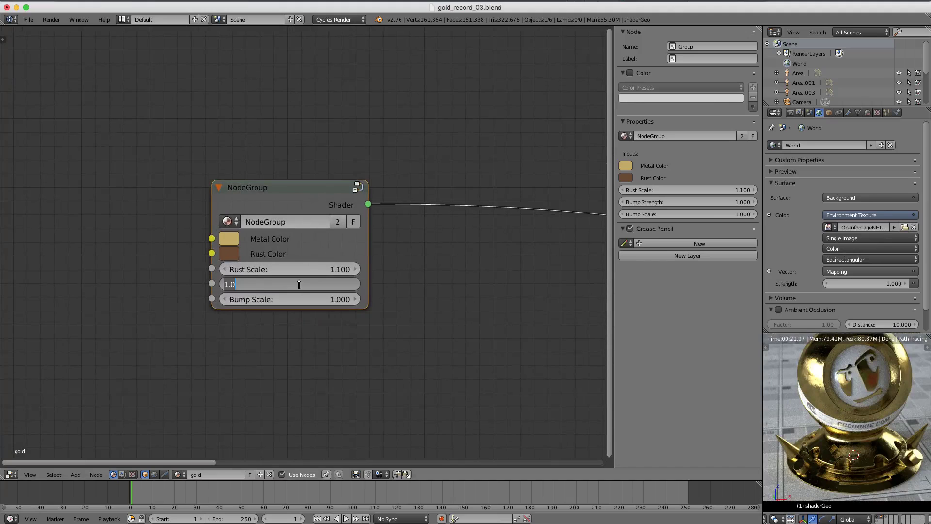
pyautogui.write('5')
pyautogui.press('Return')
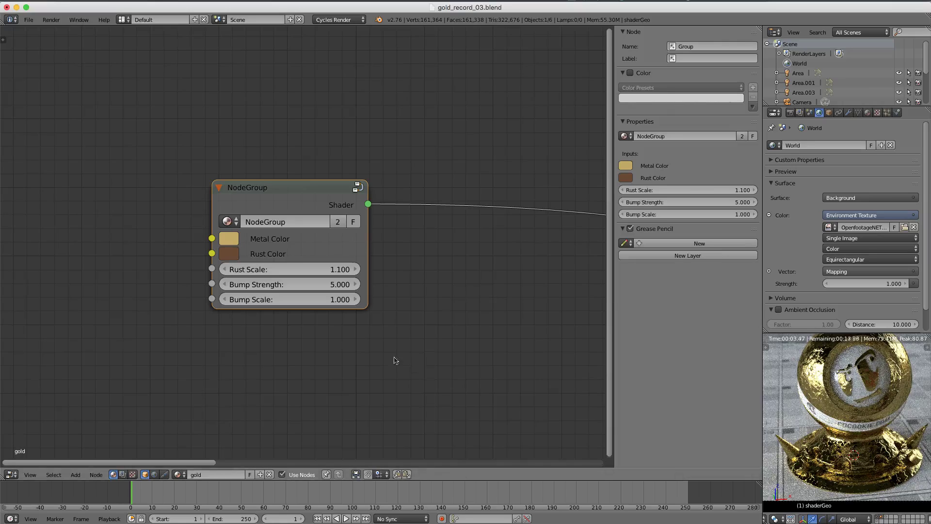
# Step: Try Bump Scale values of 0.2 and 2 on the group node
pyautogui.click(283, 298)
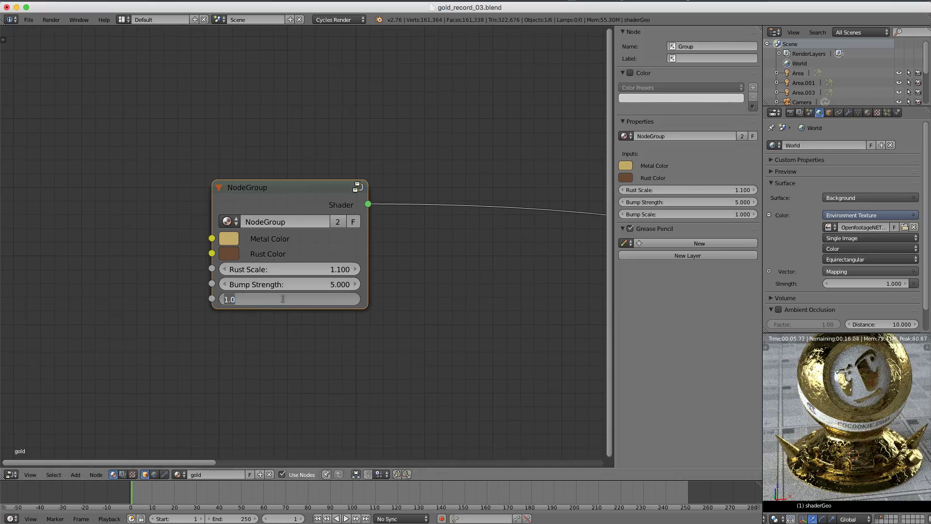
pyautogui.press('BackSpace')
pyautogui.write('.2')
pyautogui.press('Return')
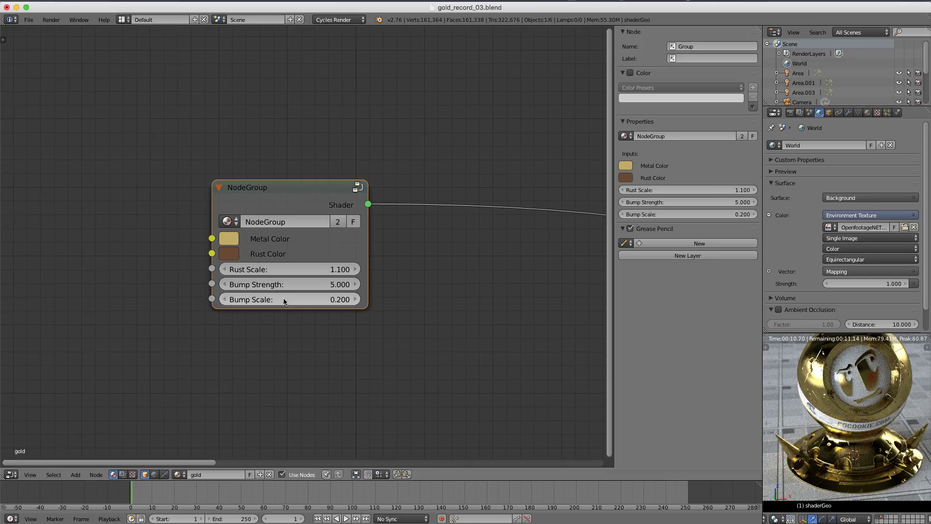
pyautogui.click(287, 299)
pyautogui.write('2')
pyautogui.press('Return')
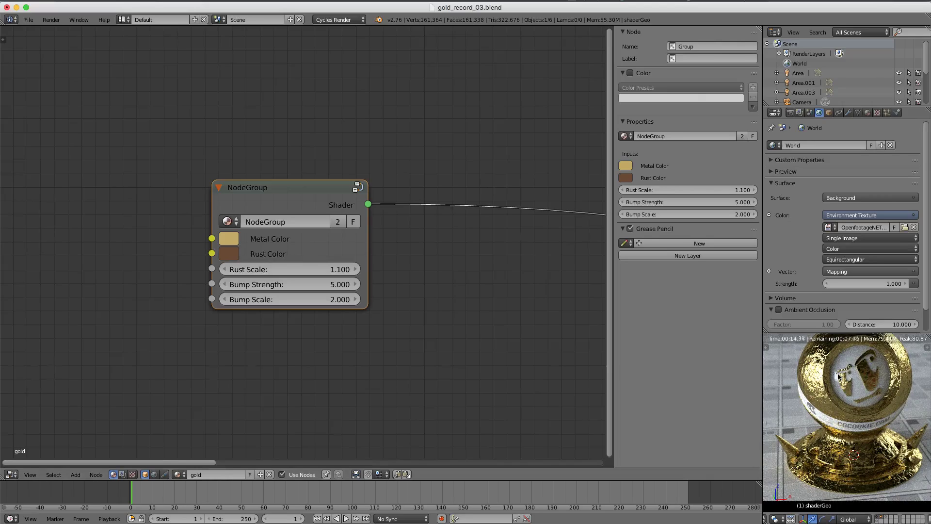
# Step: Set the group node's Bump Strength, Bump Scale and Rust Scale all to 1
pyautogui.click(301, 284)
pyautogui.write('1')
pyautogui.press('Return')
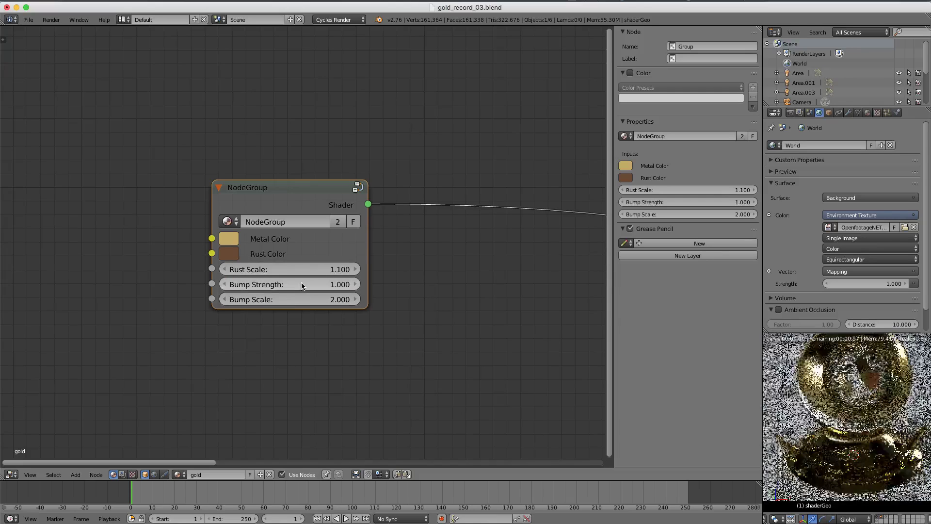
pyautogui.click(300, 299)
pyautogui.write('1')
pyautogui.press('Return')
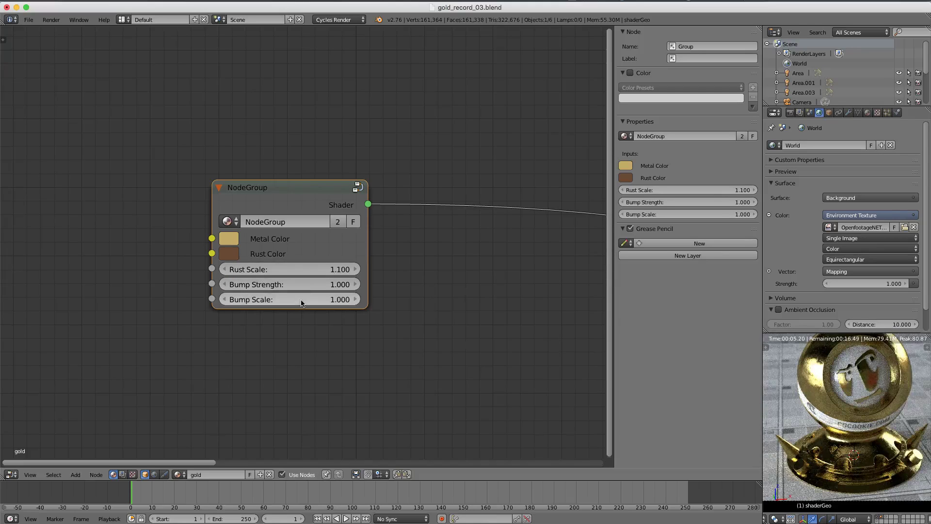
pyautogui.click(321, 270)
pyautogui.write('1')
pyautogui.press('Return')
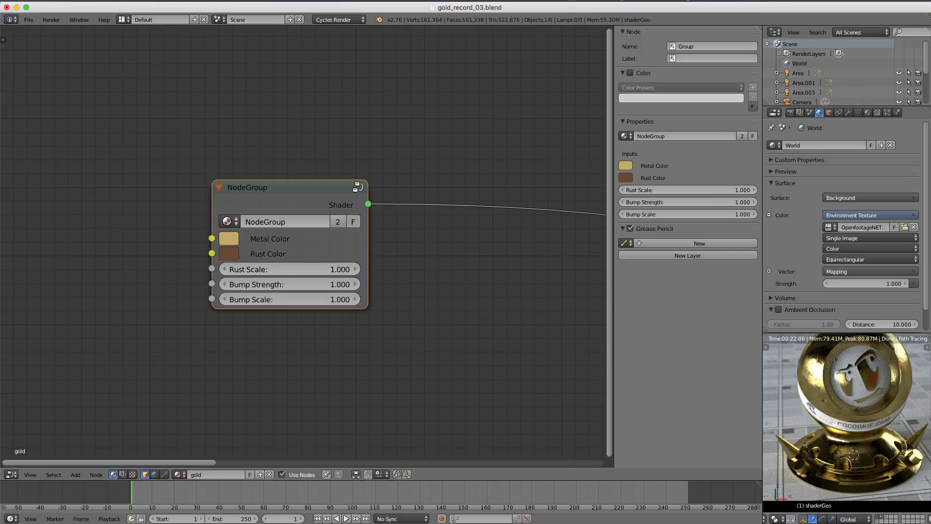
# Step: Open the node group for editing at the Multiply nodes beside the texture frames
pyautogui.scroll(6, 821, 400)
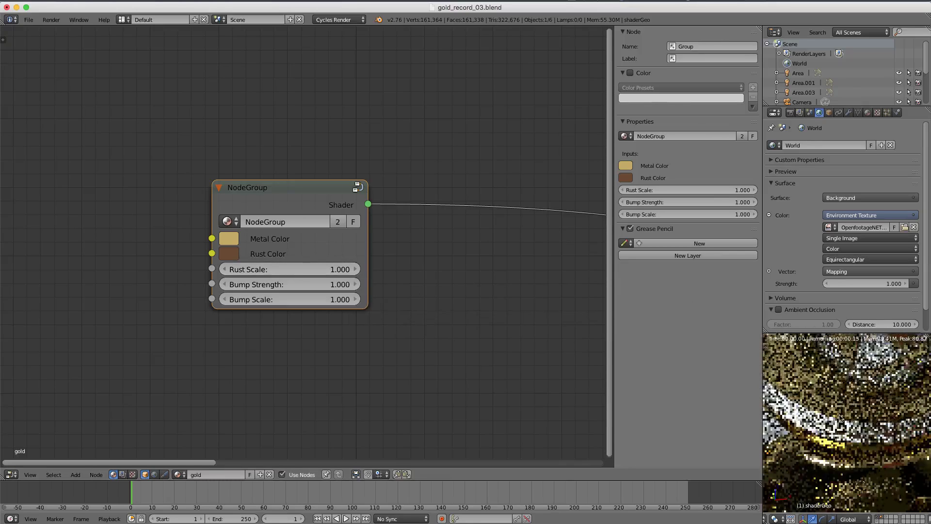
pyautogui.scroll(-6, 839, 417)
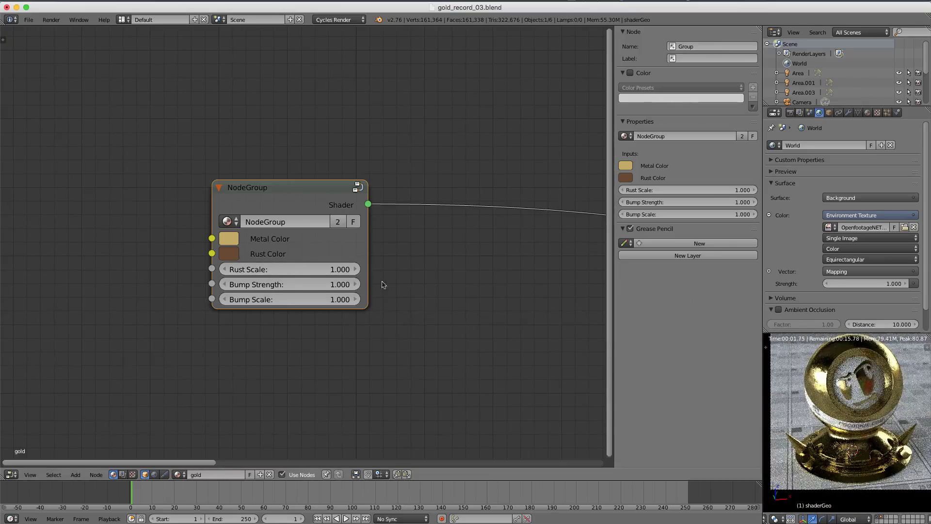
pyautogui.press('Tab')
pyautogui.scroll(-6, 339, 325)
pyautogui.moveTo(298, 286); pyautogui.dragTo(445, 286, button='middle')
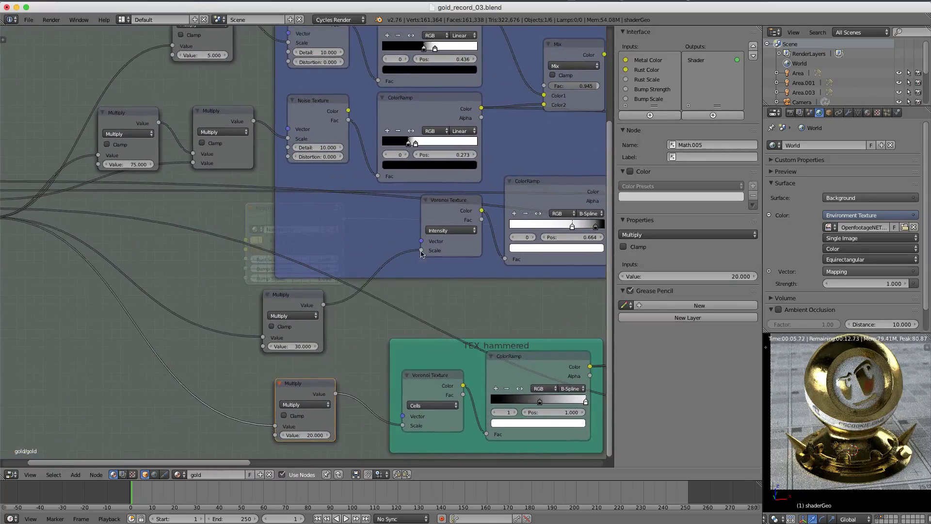
# Step: Detach the 30 Multiply node from the TEX_raw Voronoi Texture's Scale, and restore its Scale and Bump Scale links
pyautogui.moveTo(421, 251); pyautogui.dragTo(350, 281)
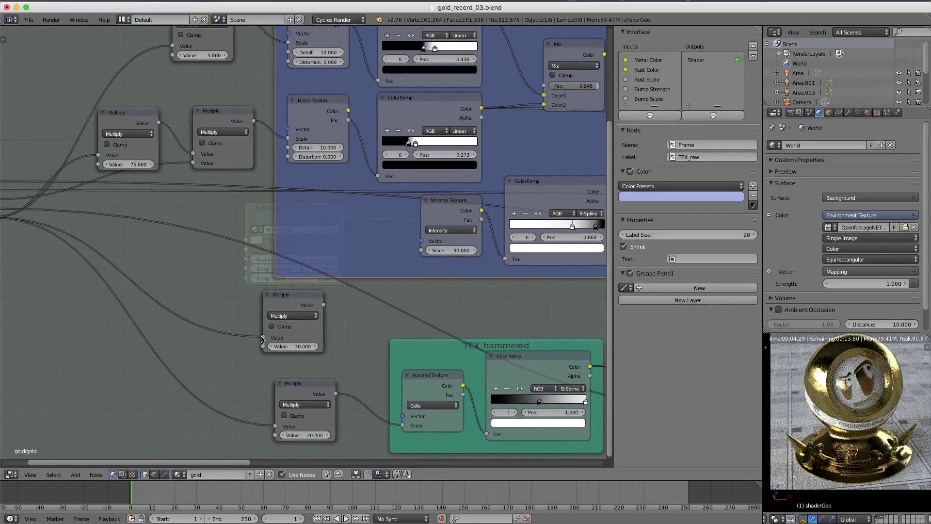
pyautogui.moveTo(263, 338); pyautogui.dragTo(252, 333)
pyautogui.moveTo(325, 325); pyautogui.dragTo(387, 326, button='middle')
pyautogui.moveTo(385, 307); pyautogui.dragTo(483, 252)
pyautogui.moveTo(325, 340); pyautogui.dragTo(53, 221)
pyautogui.moveTo(447, 413); pyautogui.dragTo(433, 386, button='middle')
# Step: Pull off and reattach the Scale links of the TEX_hammered Voronoi Texture and the TEX_raw Noise Textures
pyautogui.click(450, 404)
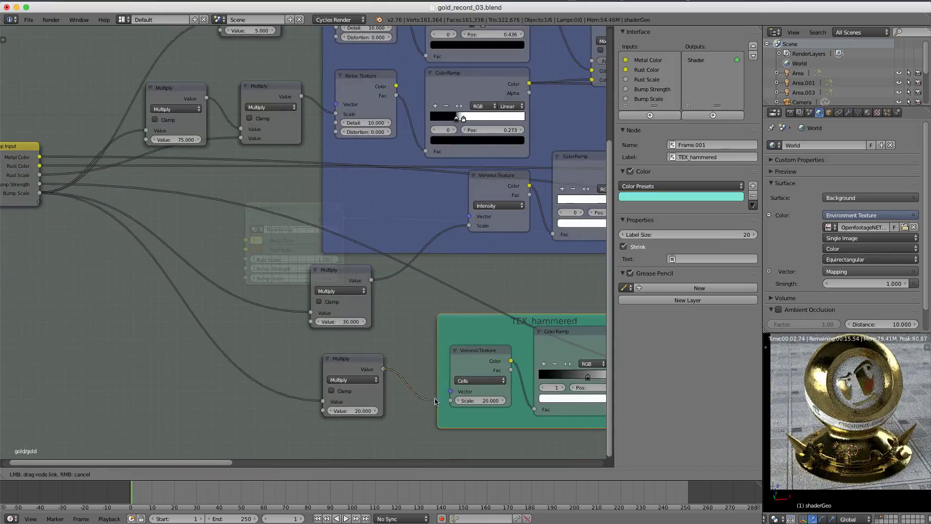
pyautogui.moveTo(336, 225); pyautogui.dragTo(384, 298, button='middle')
pyautogui.moveTo(308, 238); pyautogui.dragTo(385, 309, button='middle')
pyautogui.moveTo(361, 261)
pyautogui.mouseDown()
pyautogui.moveTo(335, 254)
pyautogui.moveTo(361, 261)
pyautogui.moveTo(342, 282)
pyautogui.moveTo(361, 270)
pyautogui.mouseUp()
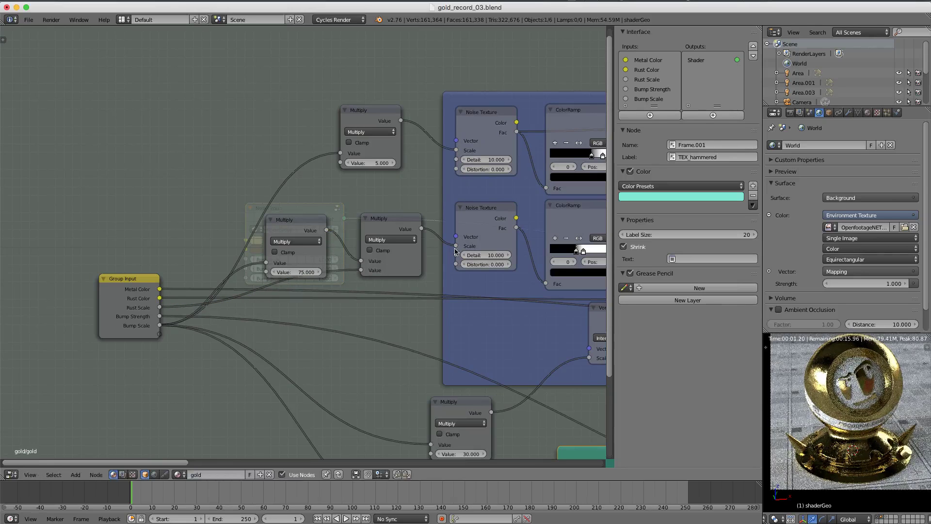
pyautogui.moveTo(455, 246)
pyautogui.mouseDown()
pyautogui.moveTo(435, 248)
pyautogui.moveTo(456, 245)
pyautogui.mouseUp()
pyautogui.moveTo(384, 213); pyautogui.dragTo(345, 266, button='middle')
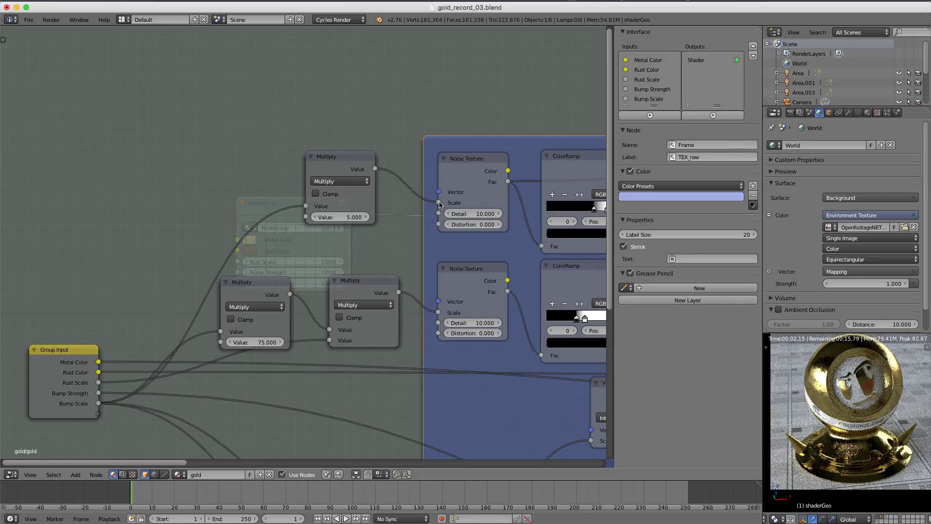
pyautogui.moveTo(439, 203)
pyautogui.mouseDown()
pyautogui.moveTo(406, 205)
pyautogui.moveTo(375, 170)
pyautogui.moveTo(439, 202)
pyautogui.mouseUp()
# Step: Look over the TEX_raw and TEX_hammered nodes and their connections inside the group
pyautogui.keyDown('ctrl'); pyautogui.moveTo(483, 314); pyautogui.dragTo(487, 302, button='middle'); pyautogui.keyUp('ctrl')
pyautogui.moveTo(487, 302); pyautogui.dragTo(356, 169, button='middle')
pyautogui.moveTo(447, 227); pyautogui.dragTo(366, 235, button='middle')
pyautogui.moveTo(294, 208); pyautogui.dragTo(498, 234, button='middle')
pyautogui.moveTo(380, 227); pyautogui.dragTo(408, 227, button='middle')
pyautogui.moveTo(455, 219); pyautogui.dragTo(309, 225, button='middle')
pyautogui.moveTo(400, 218); pyautogui.dragTo(380, 275, button='middle')
pyautogui.scroll(1, 299, 231)
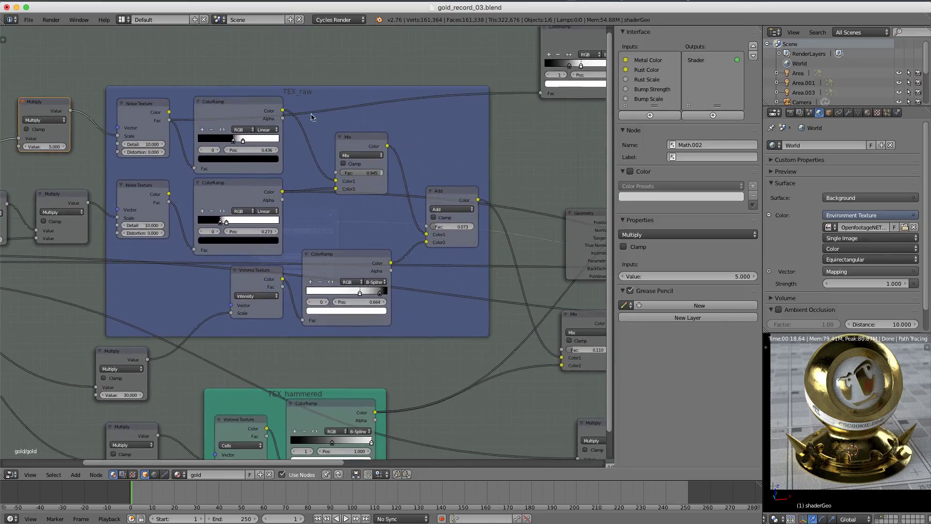
# Step: Link the Fac of the Mix node that blends TEX_raw and TEX_hammered to a new group input
pyautogui.moveTo(444, 240); pyautogui.dragTo(313, 189, button='middle')
pyautogui.moveTo(456, 272); pyautogui.dragTo(455, 276)
pyautogui.scroll(-1, 364, 273)
pyautogui.moveTo(364, 273); pyautogui.dragTo(408, 274, button='middle')
pyautogui.scroll(-4, 408, 274)
pyautogui.moveTo(408, 274); pyautogui.dragTo(548, 276, button='middle')
pyautogui.moveTo(565, 290); pyautogui.dragTo(93, 243)
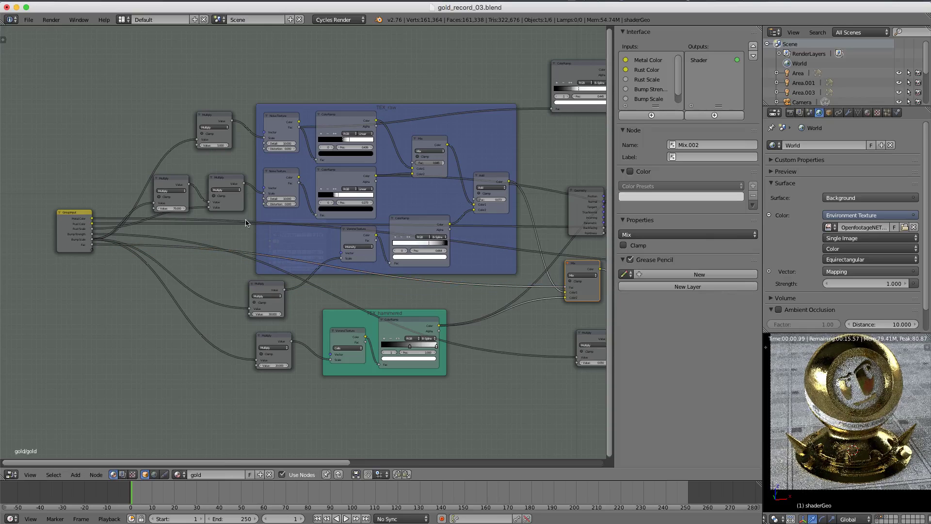
# Step: Set the default value of the new Fac group input to 0.1
pyautogui.moveTo(406, 255); pyautogui.dragTo(243, 229, button='middle')
pyautogui.scroll(6, 330, 278)
pyautogui.moveTo(483, 277); pyautogui.dragTo(364, 285, button='middle')
pyautogui.scroll(3, 364, 285)
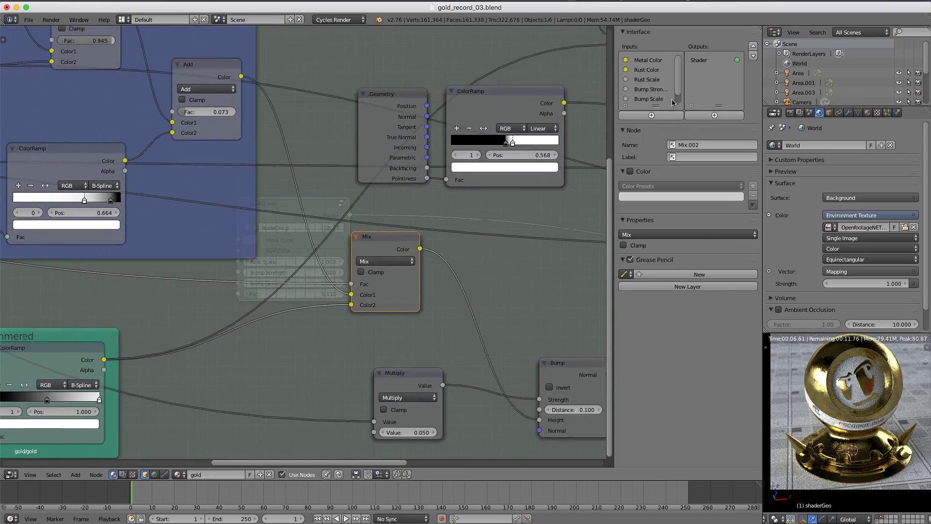
pyautogui.scroll(-1, 677, 99)
pyautogui.click(645, 100)
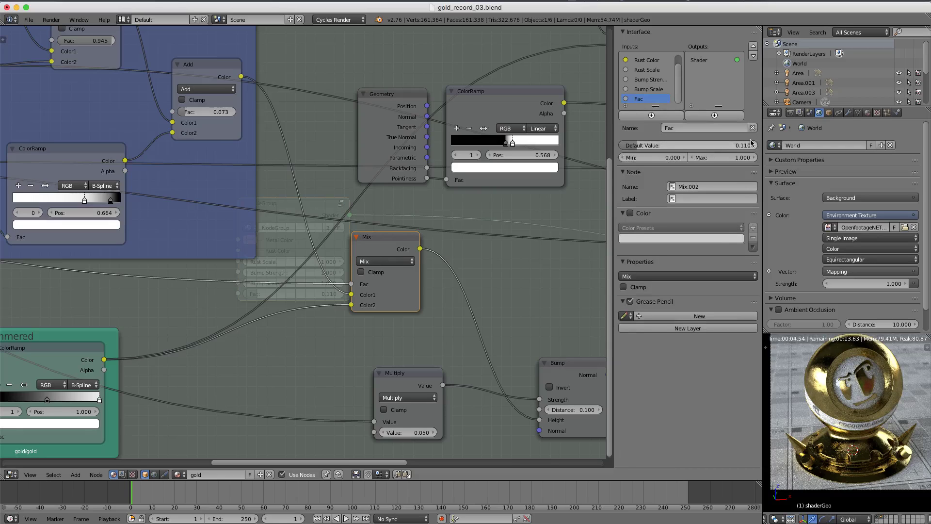
pyautogui.click(726, 145)
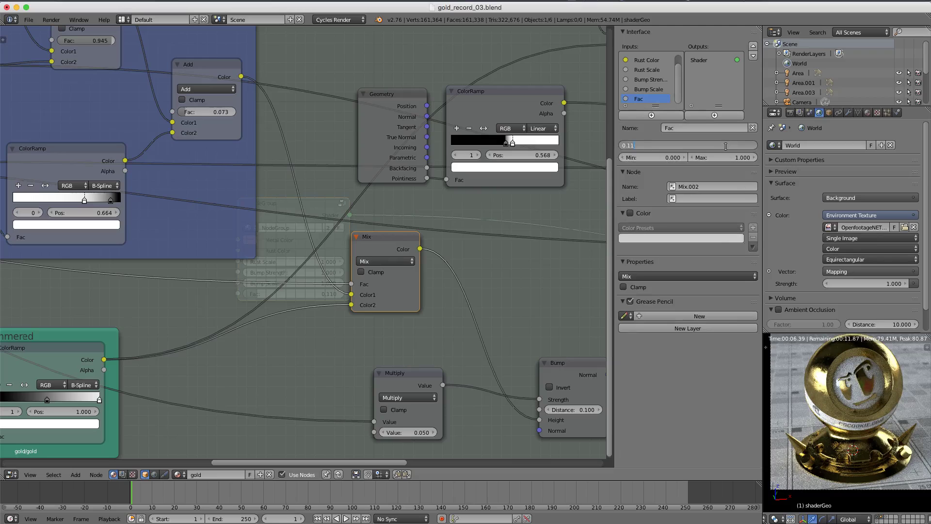
pyautogui.write('.1')
pyautogui.press('Return')
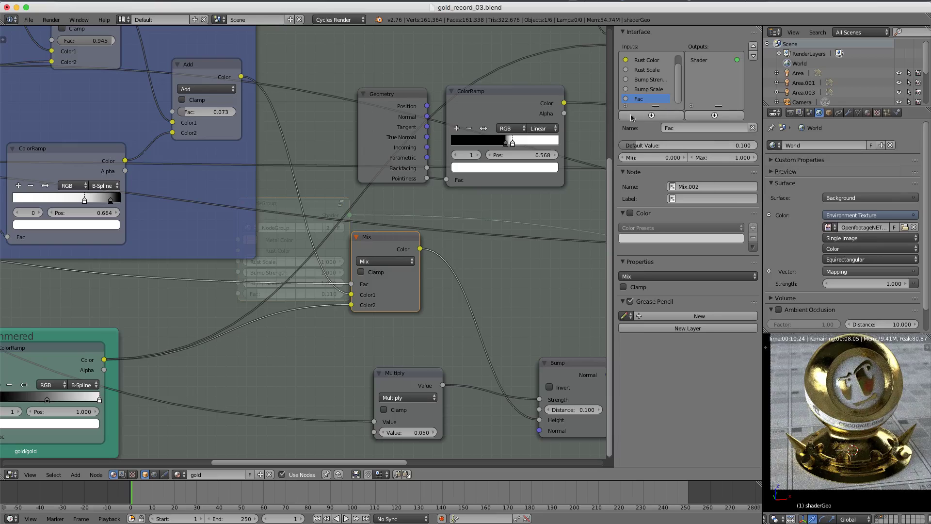
# Step: Rename the Fac group input to Raw/Hammered and widen the properties sidebar to fit the full name
pyautogui.doubleClick(646, 99)
pyautogui.write('Ra')
pyautogui.write('w/Hammered')
pyautogui.press('Return')
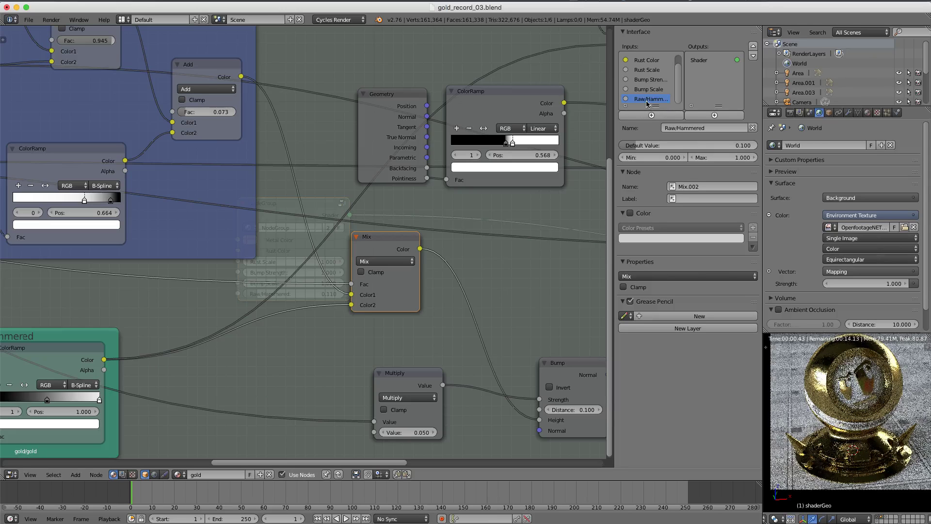
pyautogui.click(613, 93)
pyautogui.moveTo(613, 92); pyautogui.dragTo(567, 100)
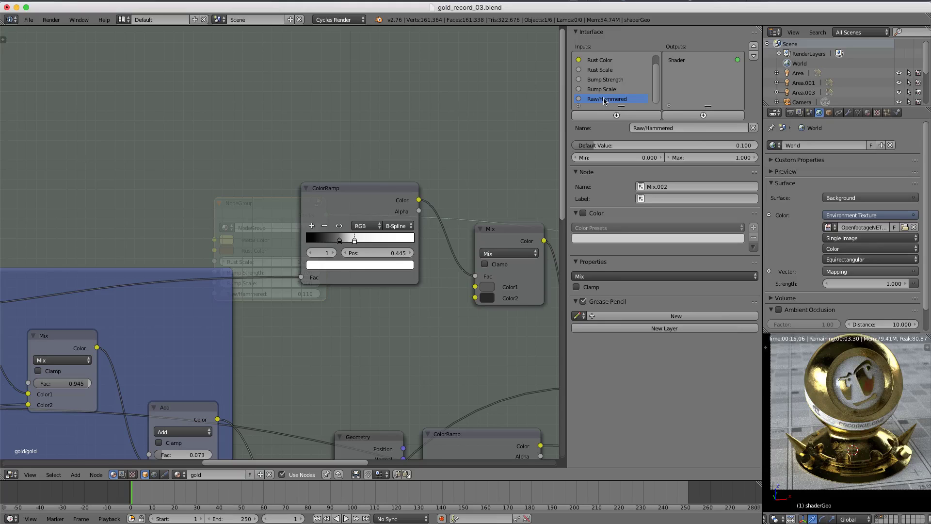
# Step: Leave the node group and set the group node's Raw/Hammered value to 1
pyautogui.press('Tab')
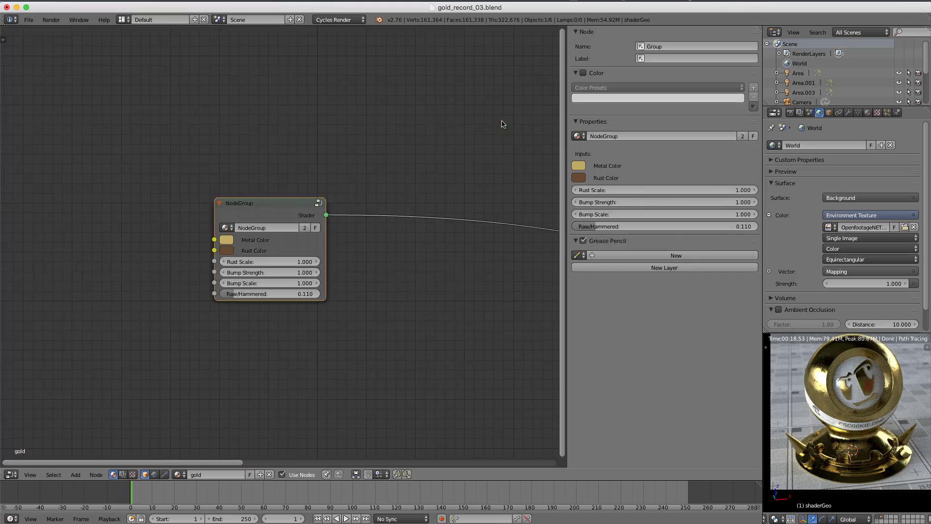
pyautogui.moveTo(343, 177); pyautogui.dragTo(398, 130, button='middle')
pyautogui.scroll(6, 399, 130)
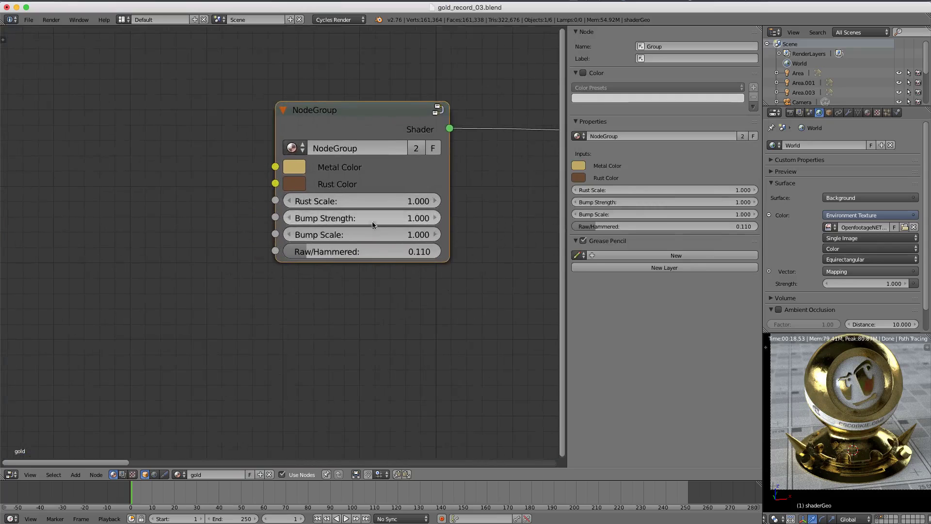
pyautogui.moveTo(383, 237); pyautogui.dragTo(373, 273, button='middle')
pyautogui.moveTo(295, 287); pyautogui.dragTo(396, 287)
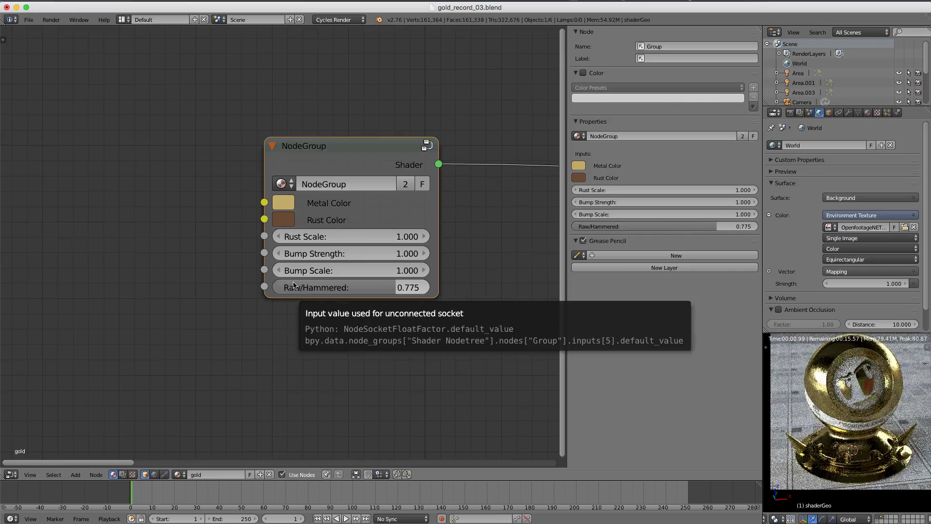
pyautogui.click(299, 286)
pyautogui.write('1')
pyautogui.press('Return')
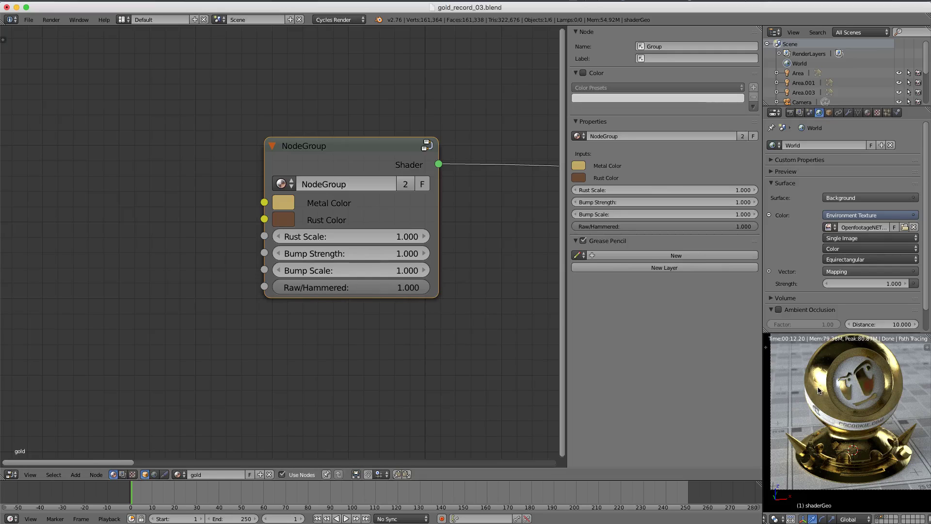
# Step: Inspect the render up close, reopen the node group and set the TEX_hammered Voronoi Texture's coloring to Intensity
pyautogui.scroll(5, 818, 390)
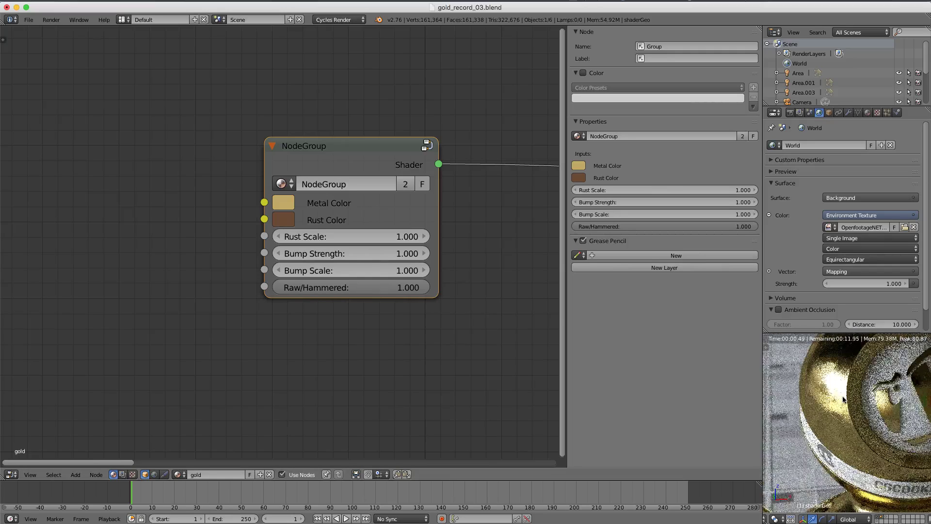
pyautogui.press('Tab')
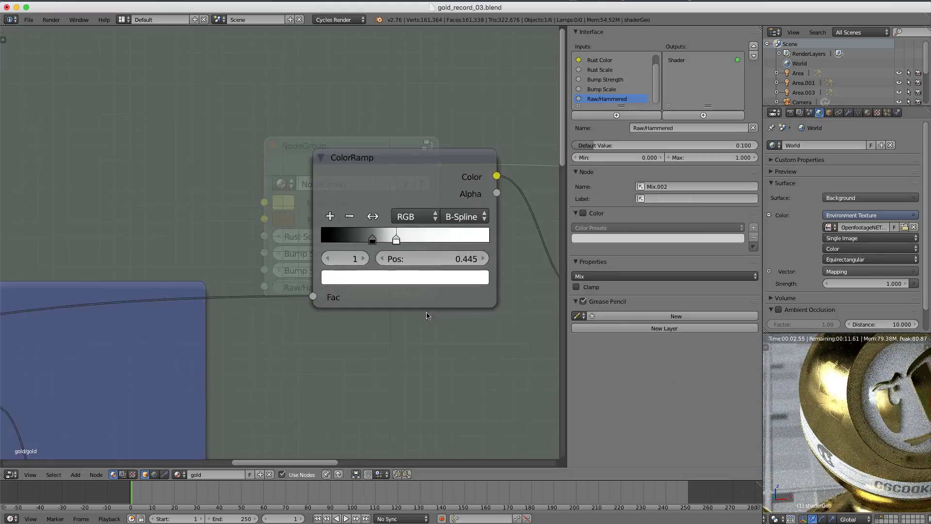
pyautogui.scroll(-11, 321, 359)
pyautogui.moveTo(327, 354); pyautogui.dragTo(411, 175, button='middle')
pyautogui.moveTo(315, 305); pyautogui.dragTo(506, 184, button='middle')
pyautogui.scroll(4, 296, 306)
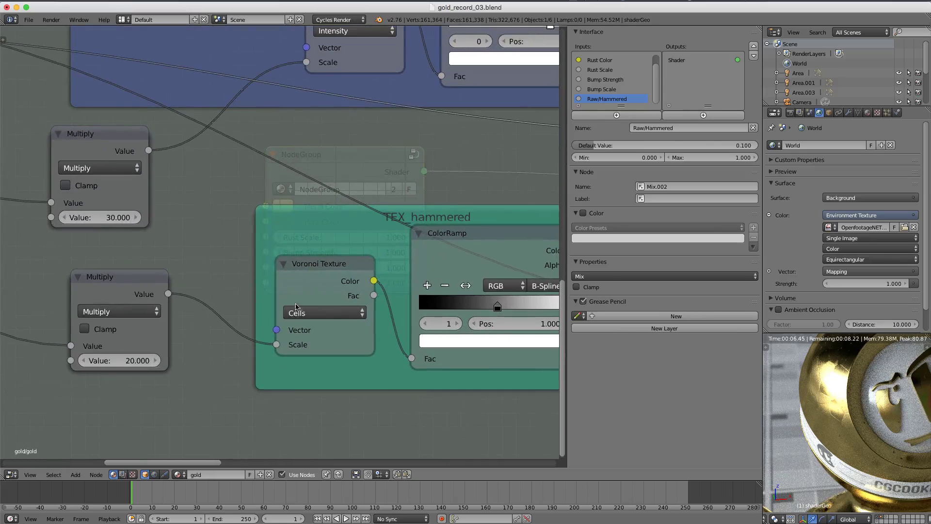
pyautogui.click(319, 314)
pyautogui.click(321, 297)
pyautogui.scroll(-4, 321, 297)
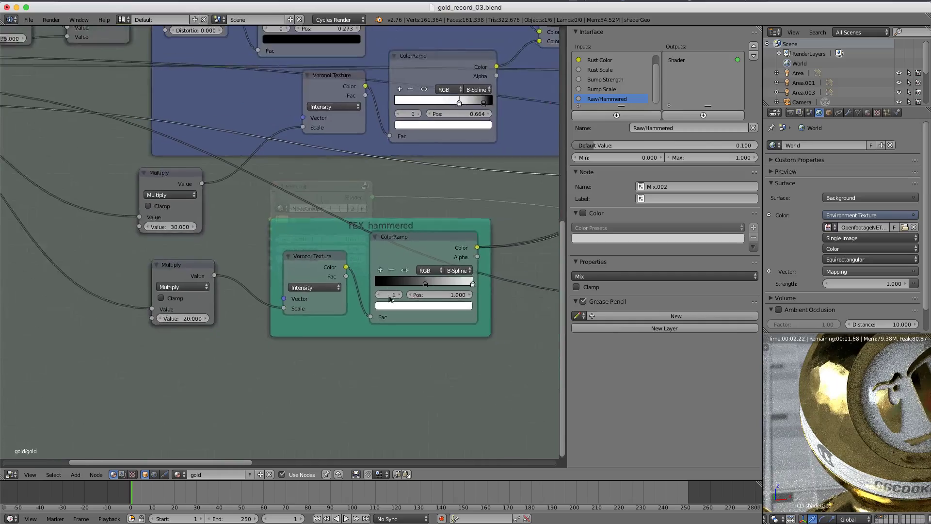
# Step: Leave the node group and set the group node's Raw/Hammered value to 0, checking the render up close
pyautogui.scroll(-1, 368, 283)
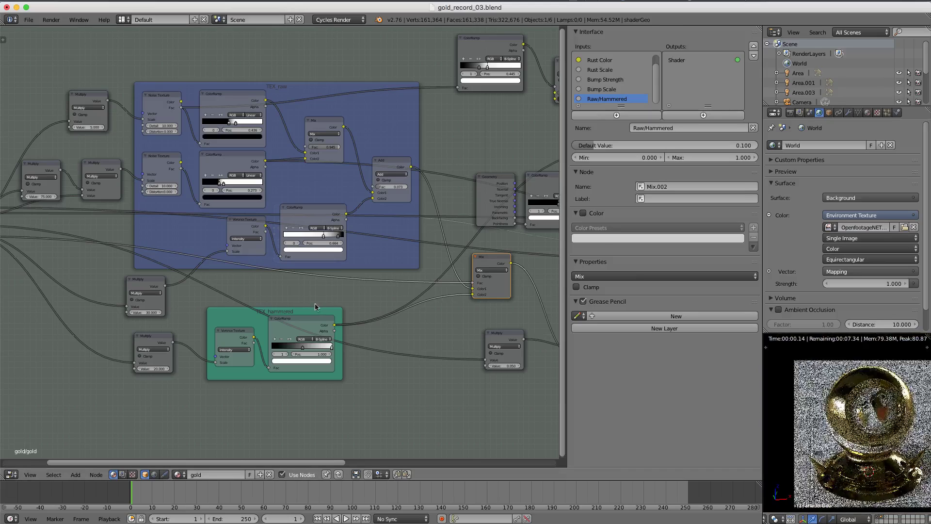
pyautogui.press('Tab')
pyautogui.scroll(5, 158, 297)
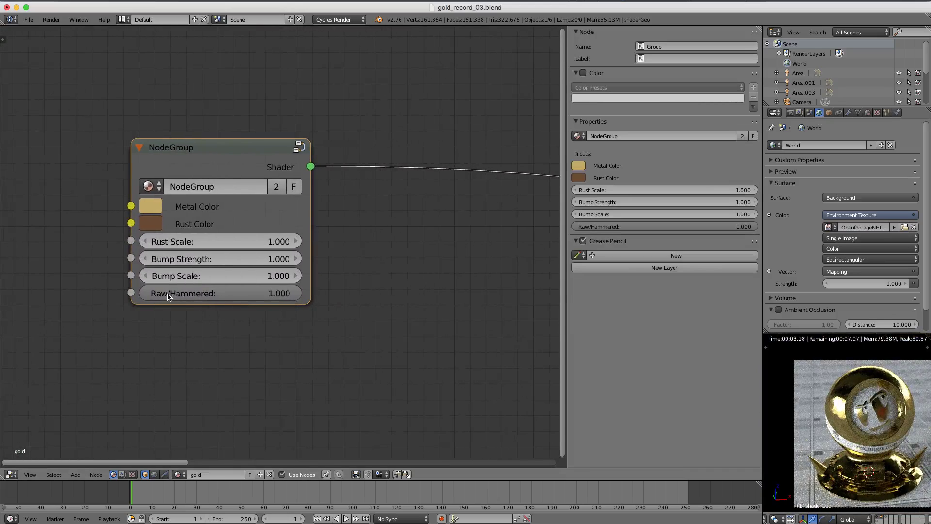
pyautogui.scroll(4, 857, 461)
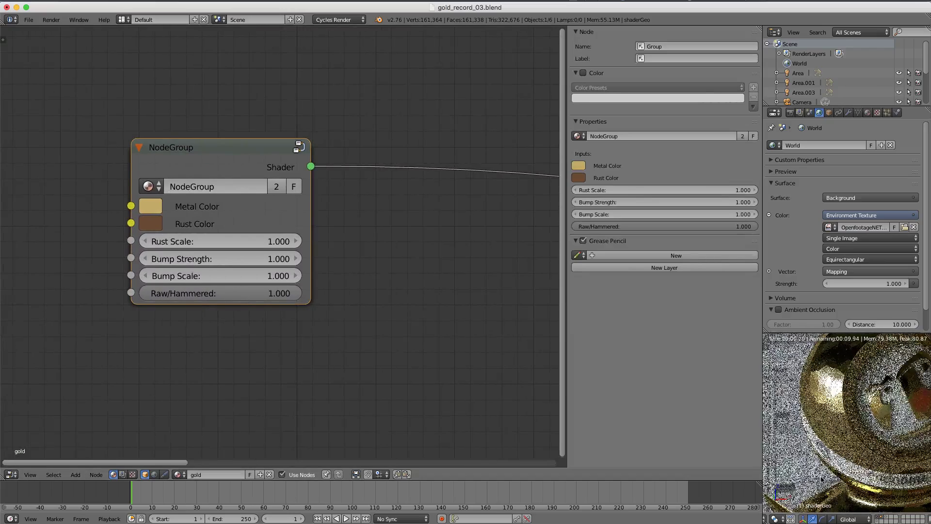
pyautogui.click(222, 292)
pyautogui.write('0')
pyautogui.press('Return')
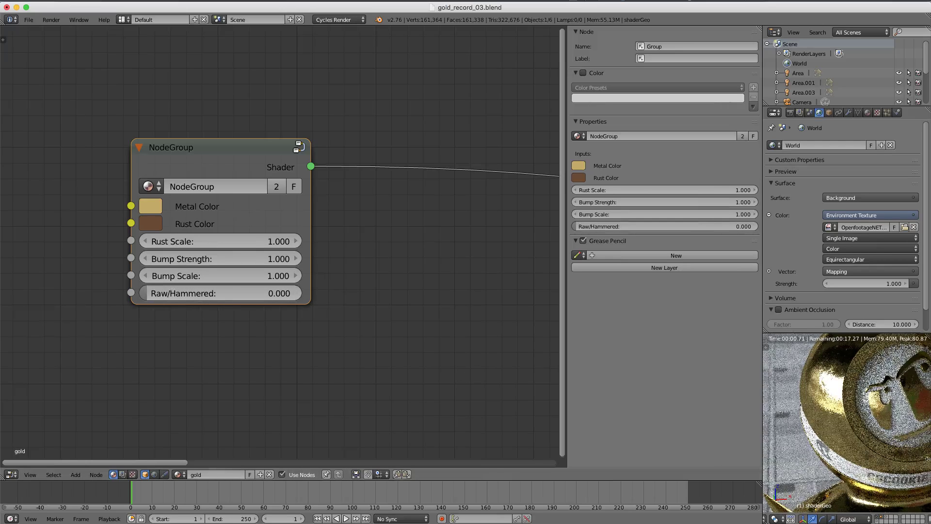
pyautogui.moveTo(907, 380); pyautogui.dragTo(863, 419, button='middle')
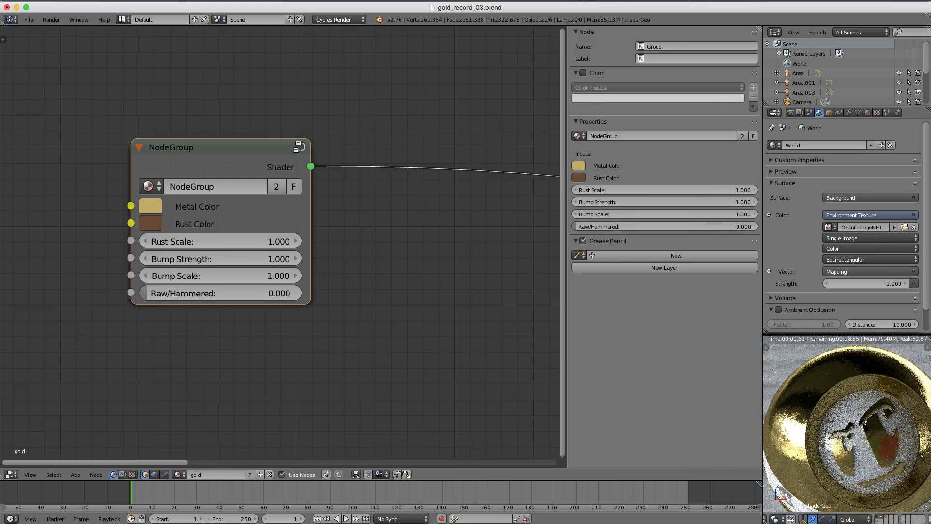
# Step: Set the group node's Raw/Hammered value to about 0.178 and return the render preview to the camera view
pyautogui.rightClick(223, 294)
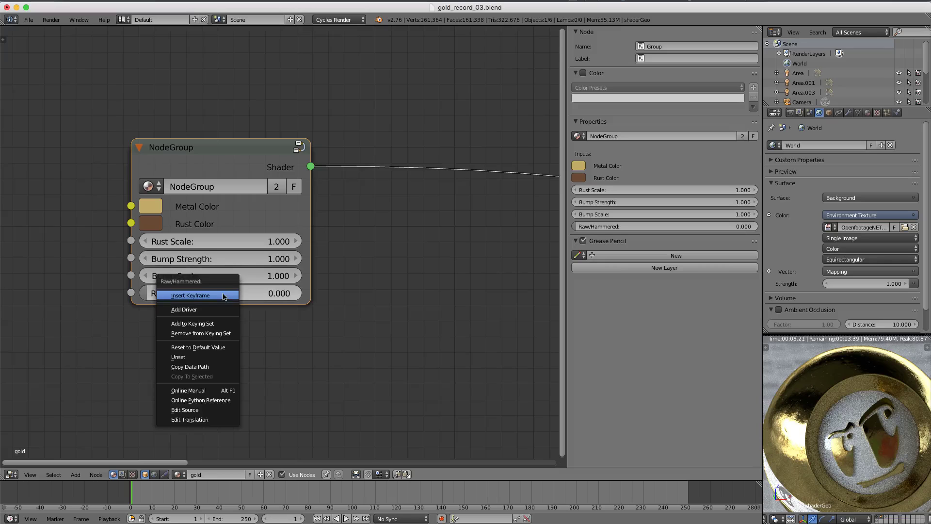
pyautogui.click(197, 348)
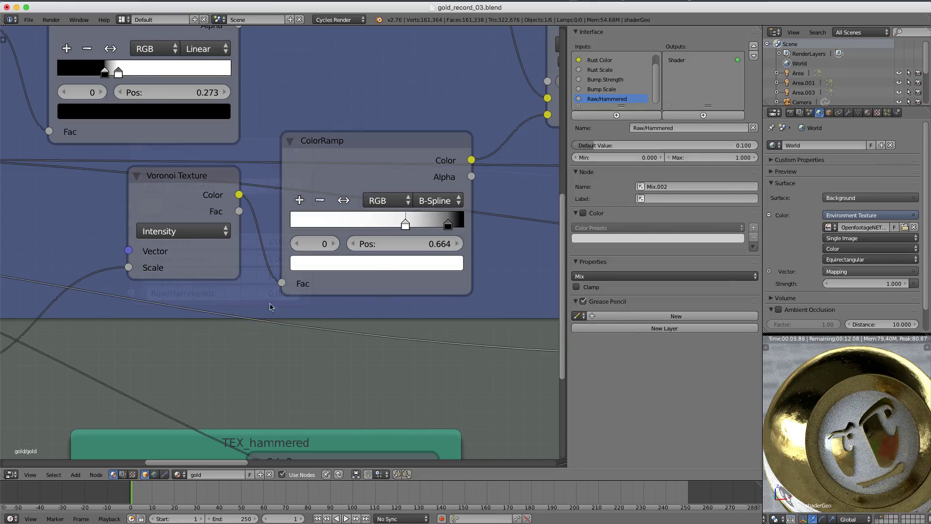
pyautogui.press('Tab')
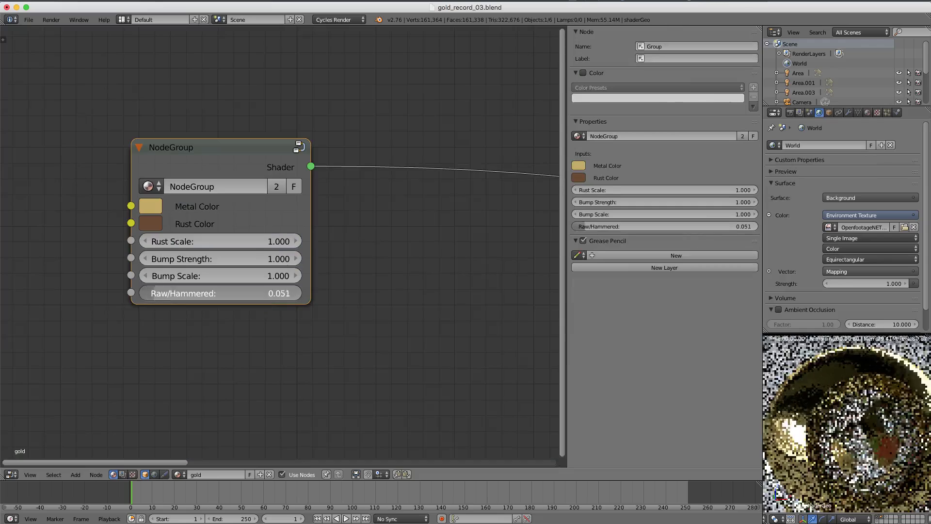
pyautogui.moveTo(146, 294)
pyautogui.mouseDown()
pyautogui.moveTo(160, 294)
pyautogui.moveTo(147, 294)
pyautogui.mouseUp()
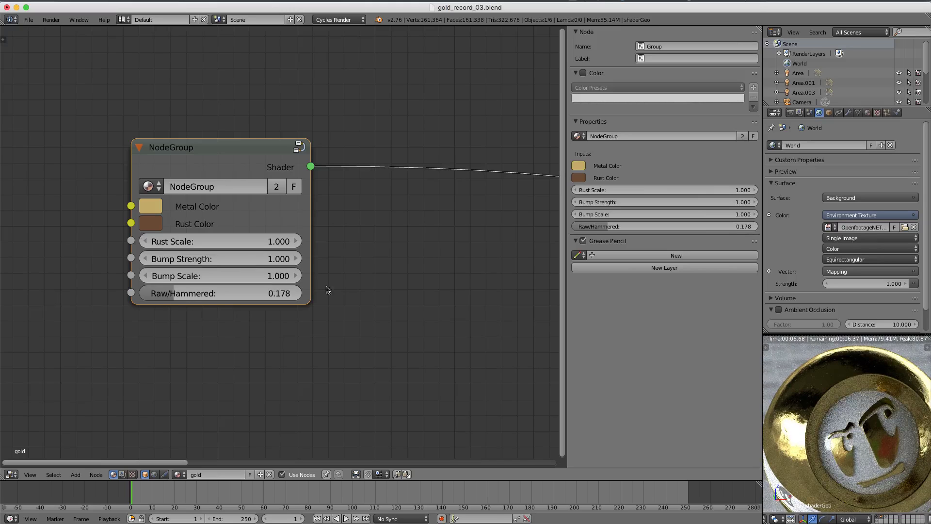
pyautogui.press('KP_0')
pyautogui.keyDown('shift'); pyautogui.moveTo(873, 477); pyautogui.dragTo(866, 439, button='middle'); pyautogui.keyUp('shift')
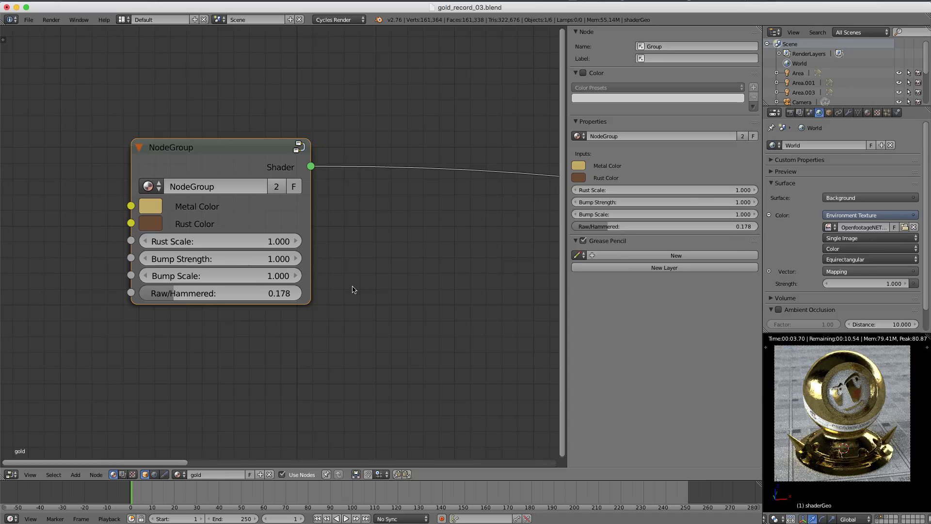
pyautogui.press('Tab')
pyautogui.scroll(-6, 363, 257)
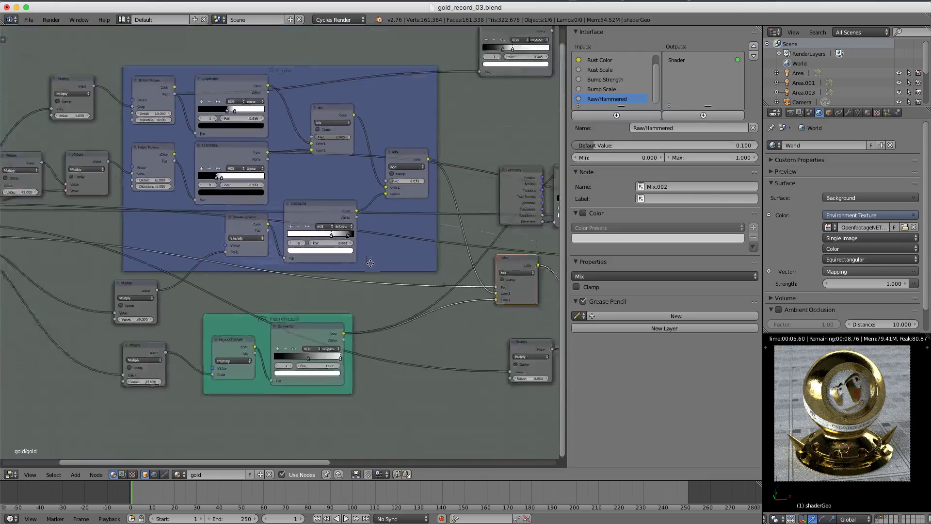
pyautogui.moveTo(372, 227); pyautogui.dragTo(286, 252, button='middle')
pyautogui.press('Tab')
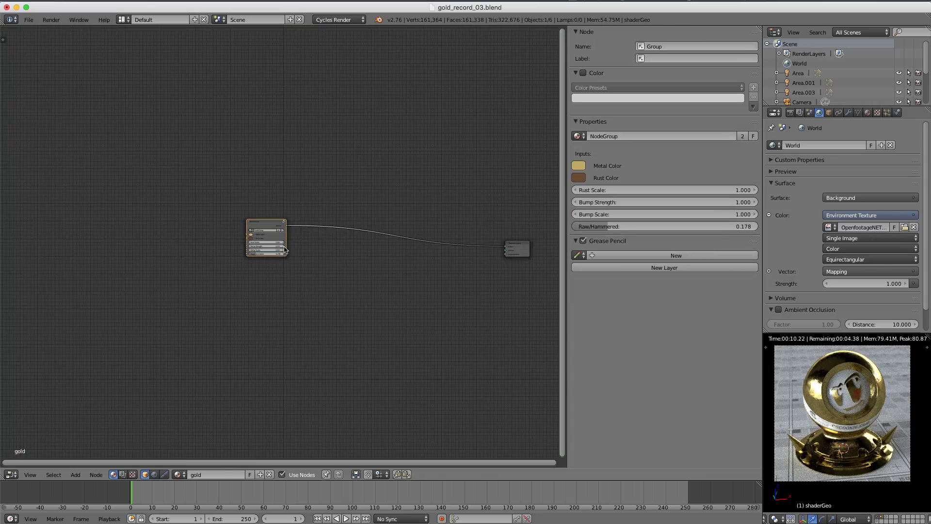
pyautogui.scroll(4, 284, 257)
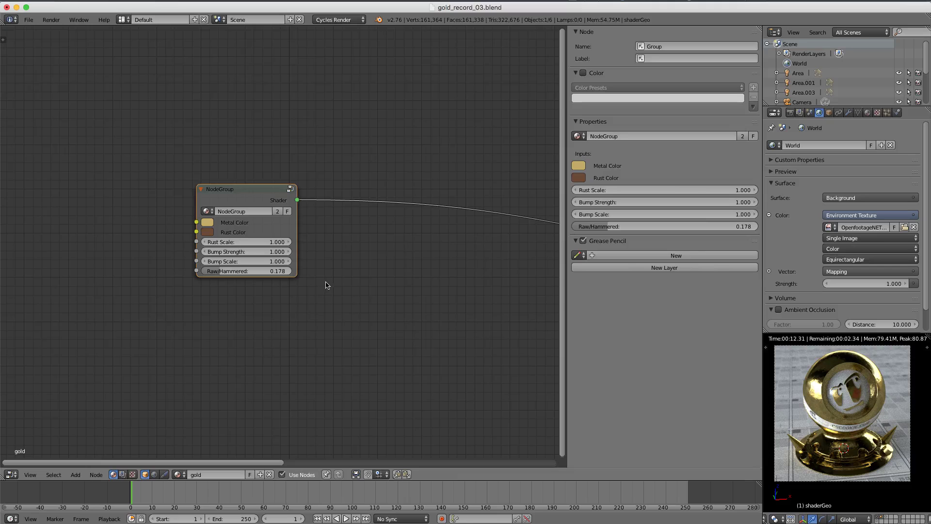
pyautogui.scroll(2, 324, 281)
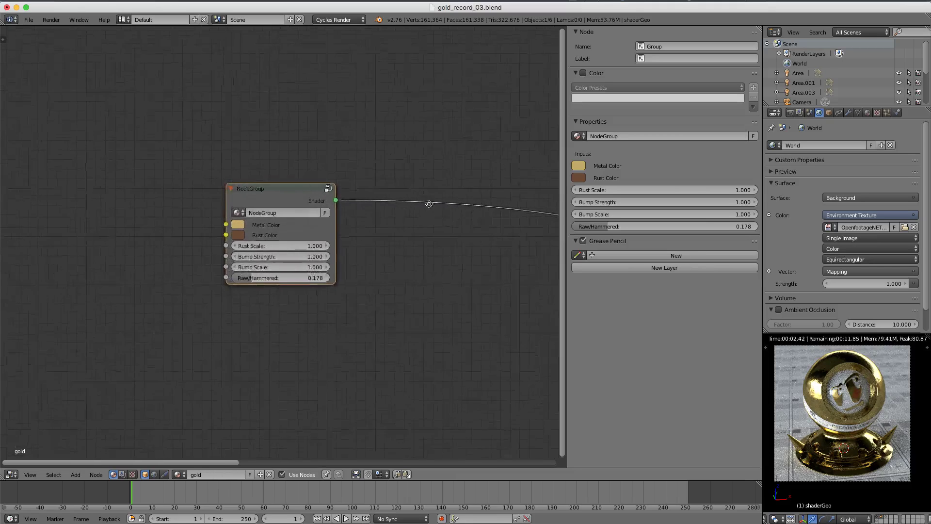
# Step: Change the group node's Metal Color to a copper tone with hue 0.064, saturation 0.441 and value 0.759
pyautogui.scroll(3, 429, 204)
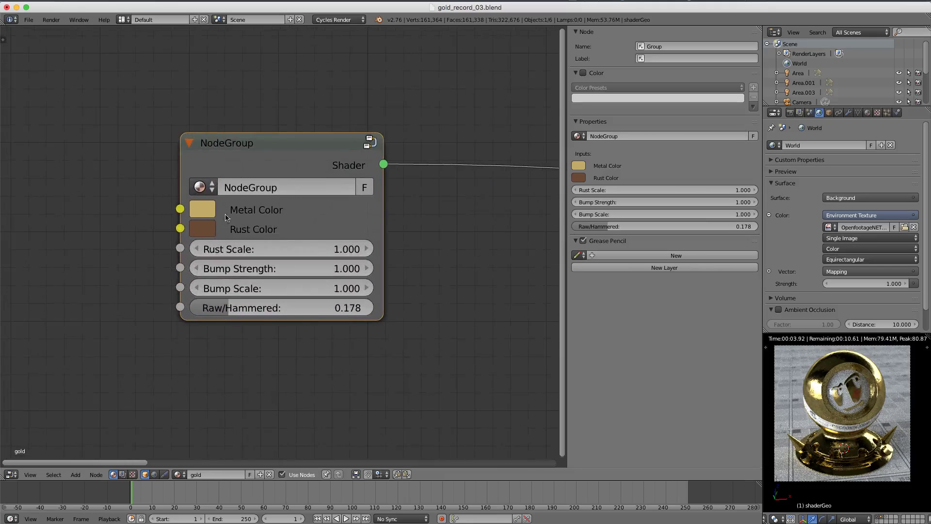
pyautogui.click(209, 211)
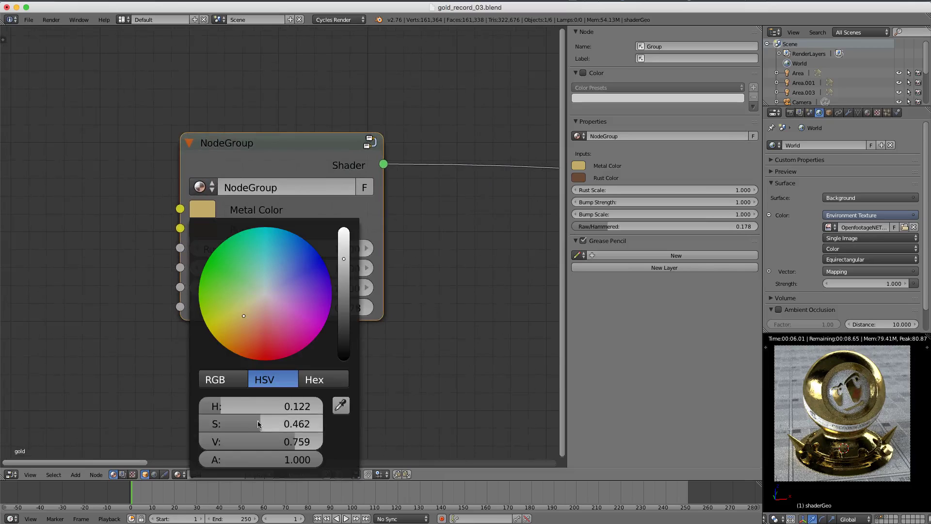
pyautogui.moveTo(261, 424); pyautogui.dragTo(207, 424)
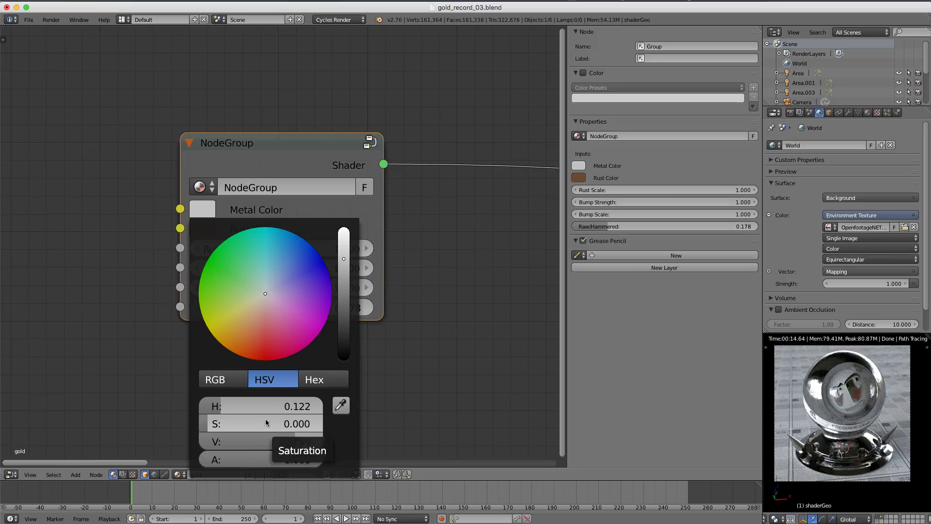
pyautogui.click(253, 320)
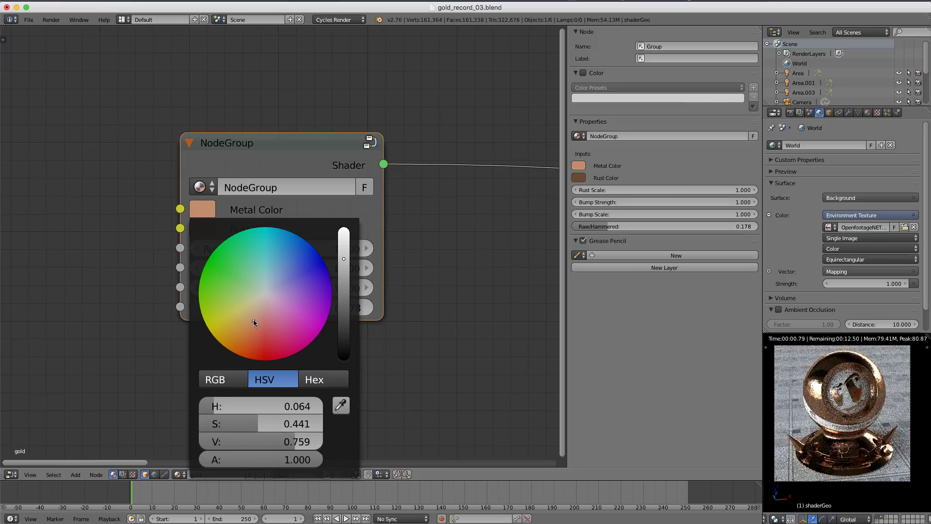
# Step: Set the group node's Bump Strength to 2 and raise it slightly to 2.1
pyautogui.scroll(1, 310, 286)
pyautogui.doubleClick(301, 272)
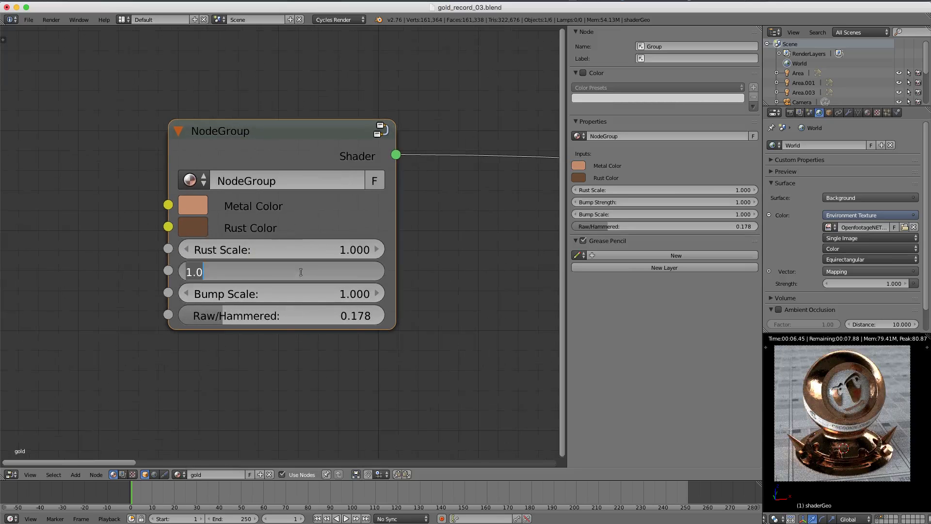
pyautogui.write('2')
pyautogui.press('Return')
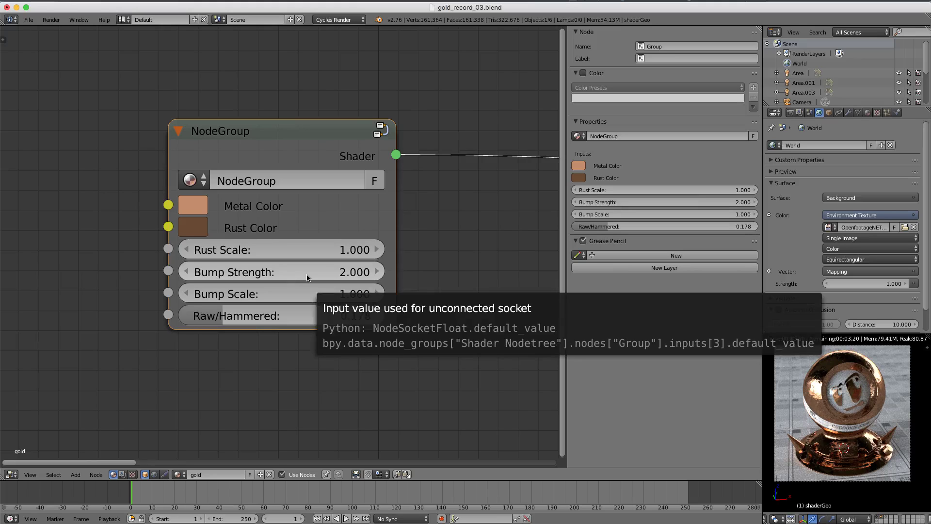
pyautogui.keyDown('ctrl'); pyautogui.scroll(1, 310, 274); pyautogui.keyUp('ctrl')
pyautogui.scroll(-1, 316, 272)
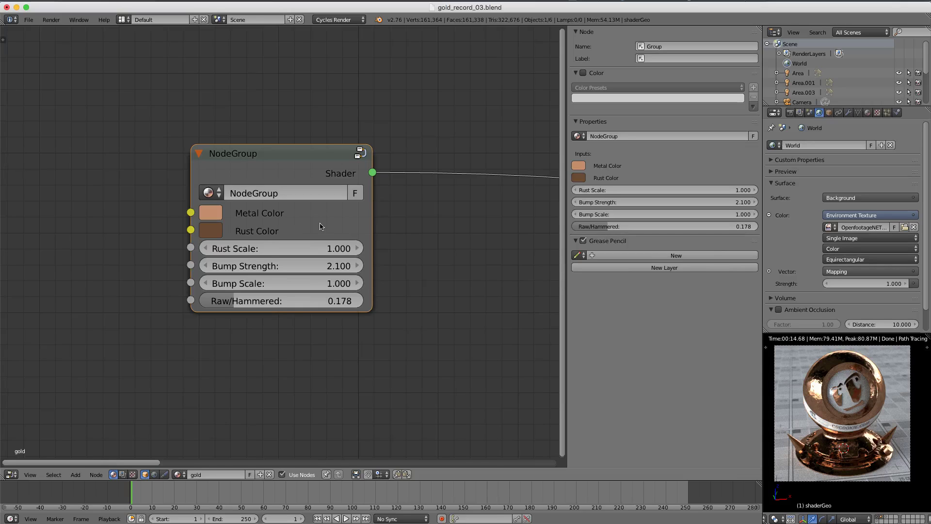
pyautogui.scroll(-1, 279, 175)
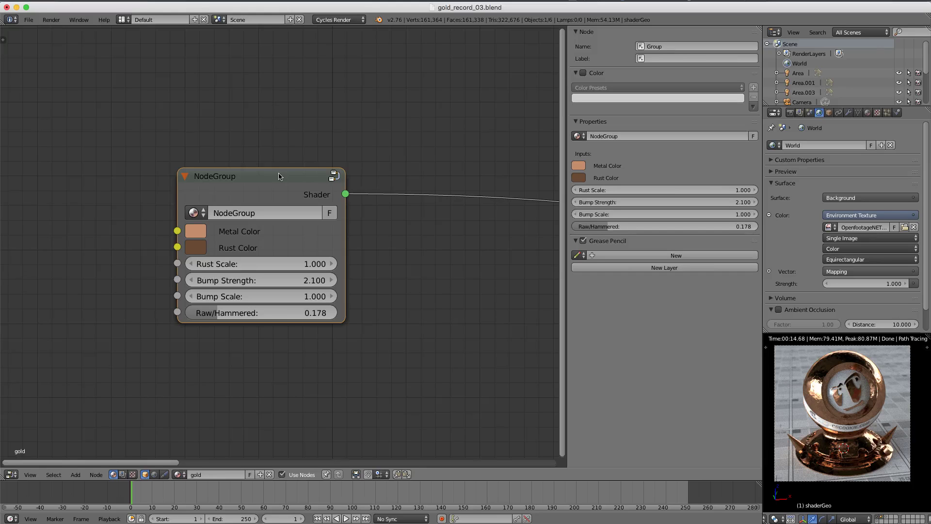
pyautogui.scroll(2, 267, 228)
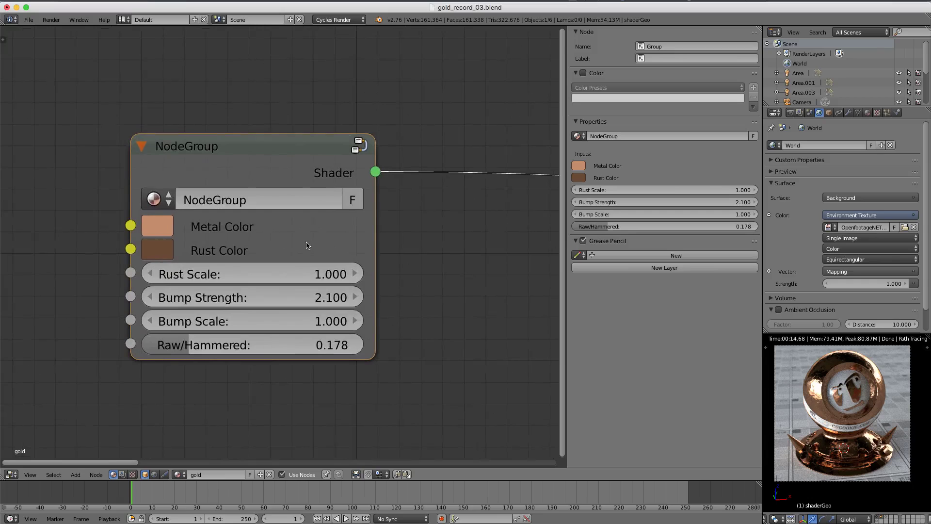
pyautogui.scroll(-1, 307, 244)
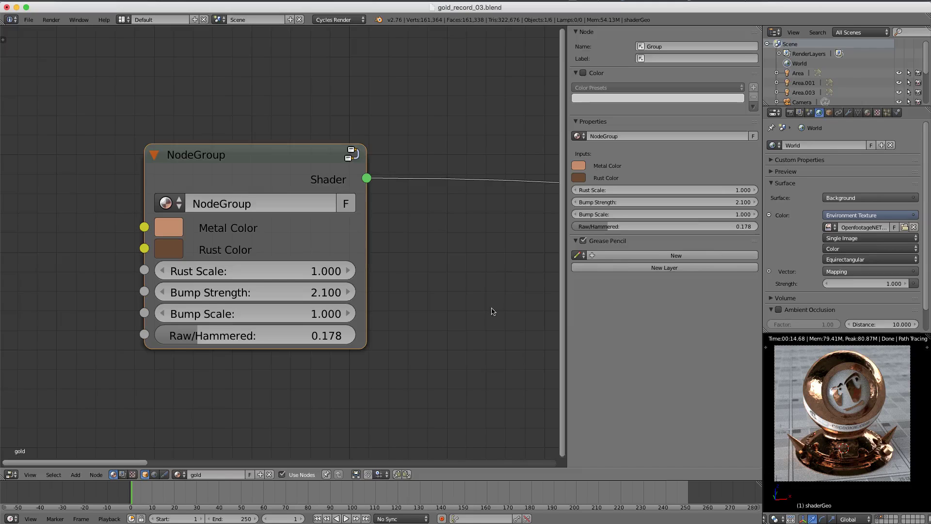
pyautogui.scroll(-2, 395, 244)
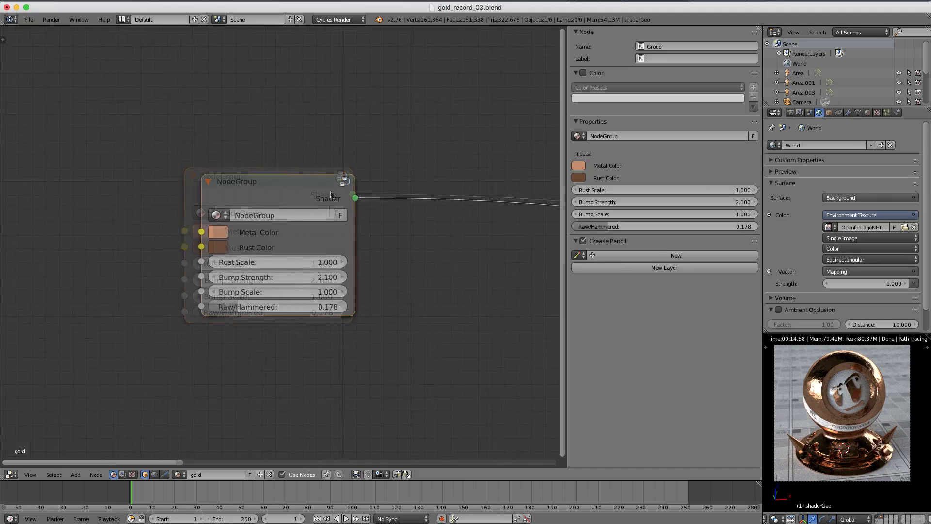
# Step: Inside the node group, duplicate the Bump node's Multiply node and insert the copy between the last Add node and the Glossy BSDF's Roughness
pyautogui.press('Tab')
pyautogui.scroll(-5, 359, 267)
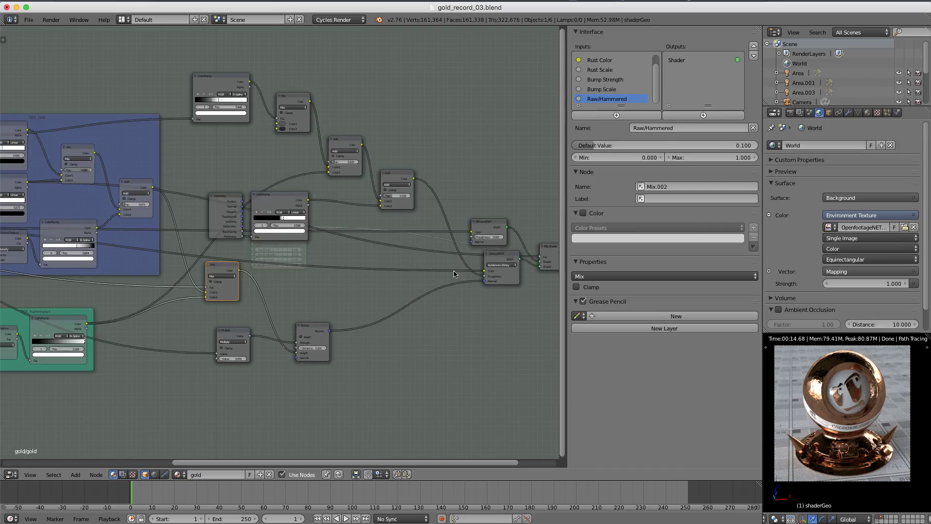
pyautogui.keyDown('ctrl'); pyautogui.moveTo(455, 271); pyautogui.dragTo(387, 272, button='middle'); pyautogui.keyUp('ctrl')
pyautogui.moveTo(388, 273); pyautogui.dragTo(318, 284, button='middle')
pyautogui.scroll(3, 317, 284)
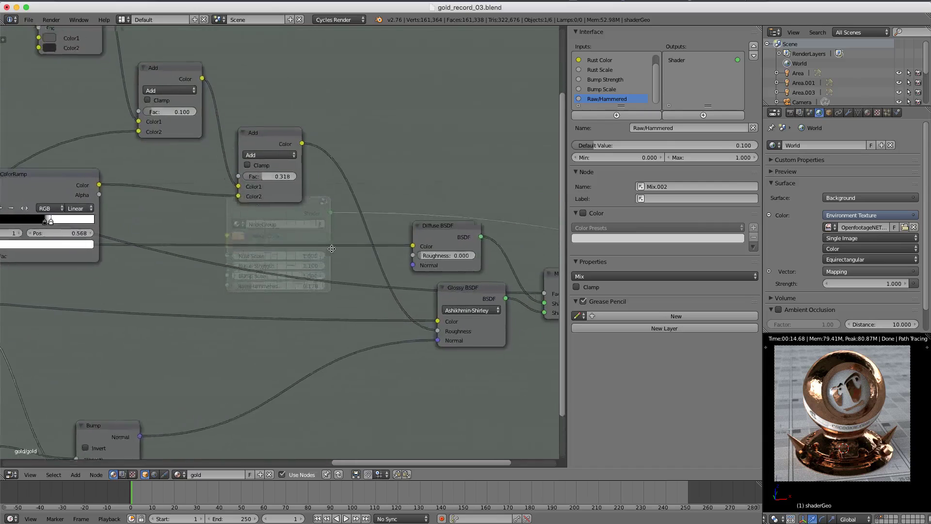
pyautogui.moveTo(284, 138); pyautogui.dragTo(240, 136, button='middle')
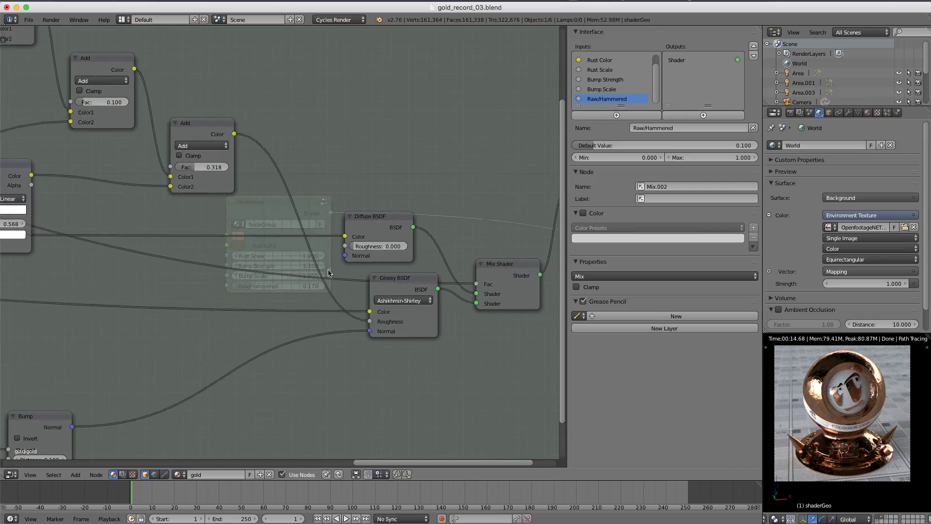
pyautogui.moveTo(264, 180); pyautogui.dragTo(410, 141, button='middle')
pyautogui.click(30, 392)
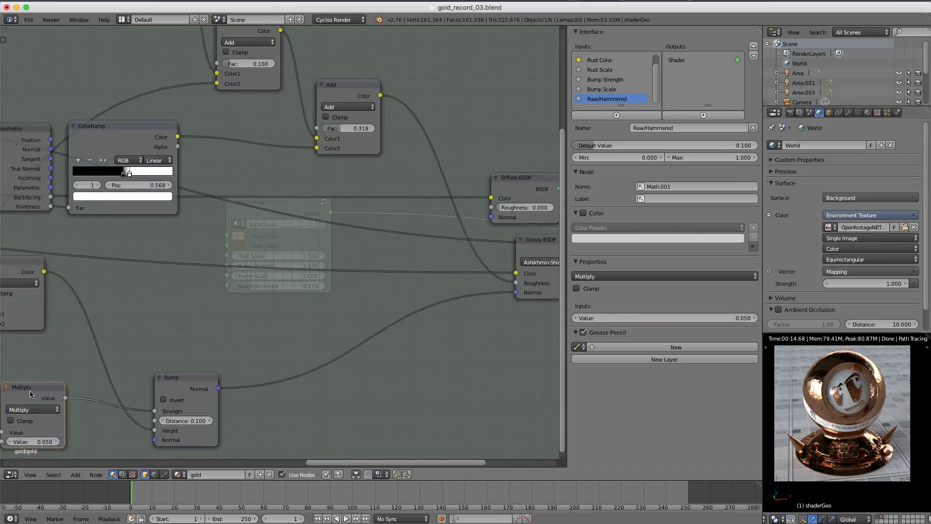
pyautogui.hotkey('shift', 'd')
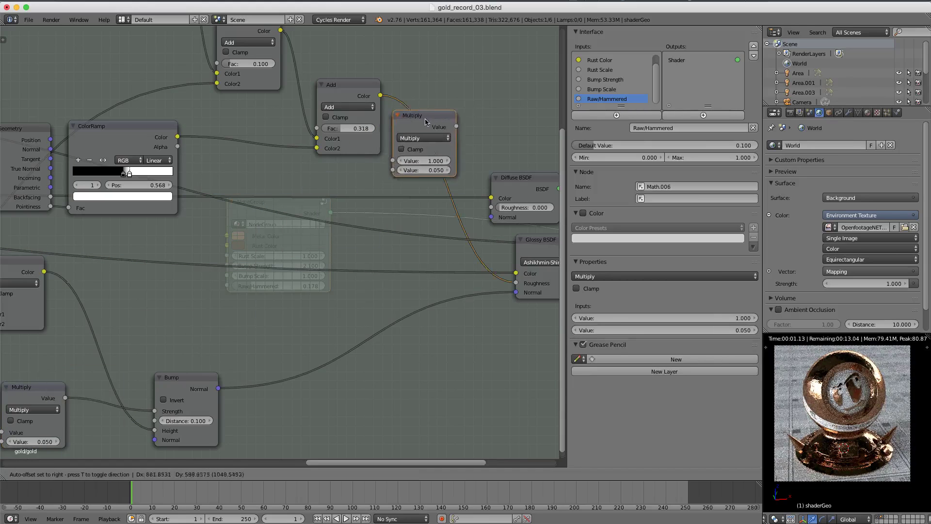
pyautogui.click(443, 115)
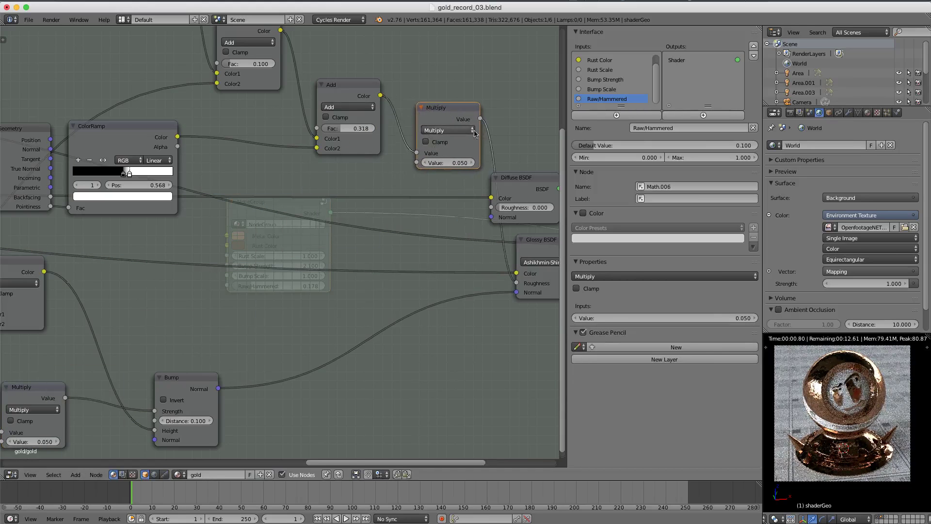
# Step: Set the second value of the new Multiply node before the Glossy BSDF to 1
pyautogui.moveTo(455, 148); pyautogui.dragTo(285, 224, button='middle')
pyautogui.scroll(3, 286, 216)
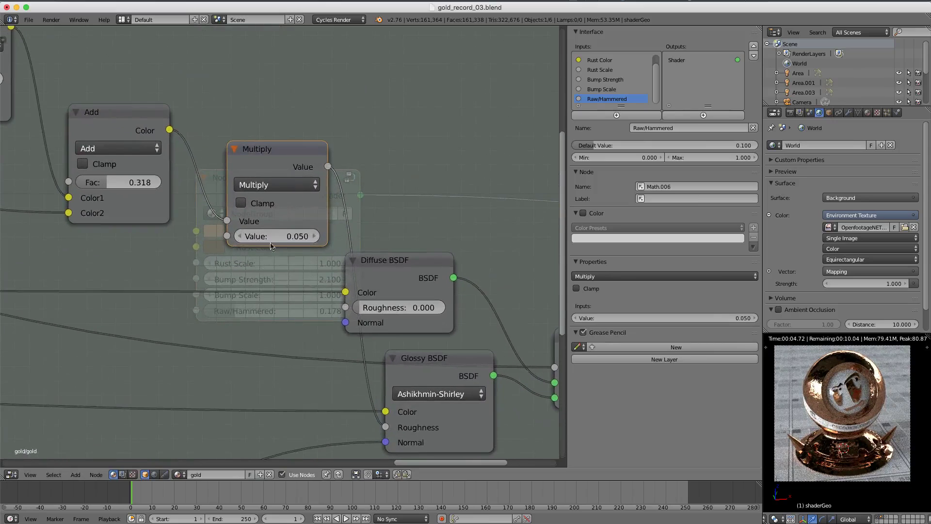
pyautogui.doubleClick(270, 238)
pyautogui.write('1')
pyautogui.press('Return')
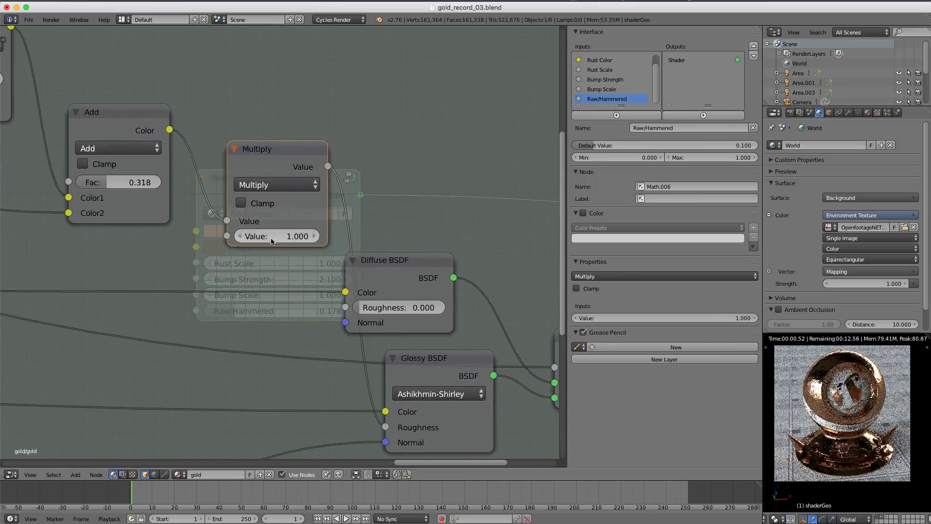
# Step: Expose the new Multiply node's second value as a group input by linking it to the Group Input node's empty socket
pyautogui.scroll(-3, 270, 238)
pyautogui.moveTo(195, 235); pyautogui.dragTo(463, 221, button='middle')
pyautogui.scroll(-5, 424, 214)
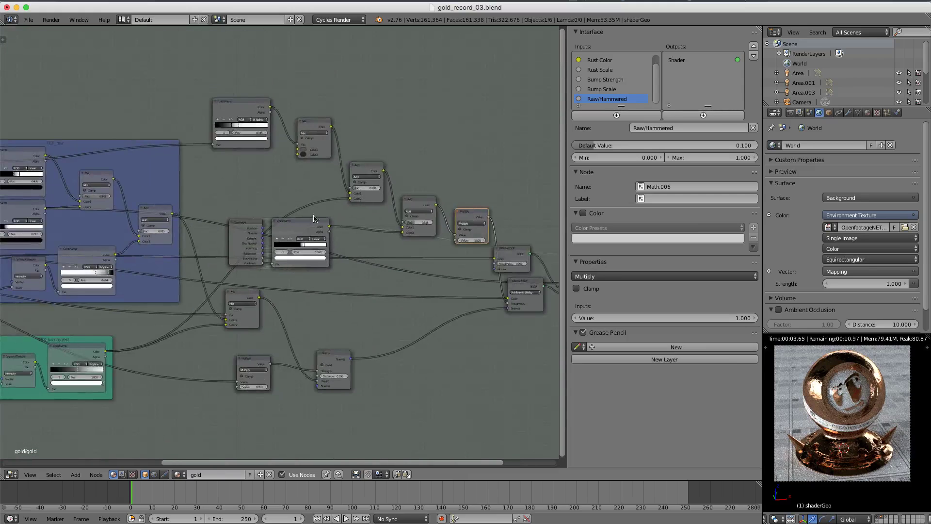
pyautogui.scroll(-3, 388, 233)
pyautogui.moveTo(323, 220); pyautogui.dragTo(464, 228, button='middle')
pyautogui.scroll(-1, 464, 228)
pyautogui.moveTo(518, 245); pyautogui.dragTo(23, 270)
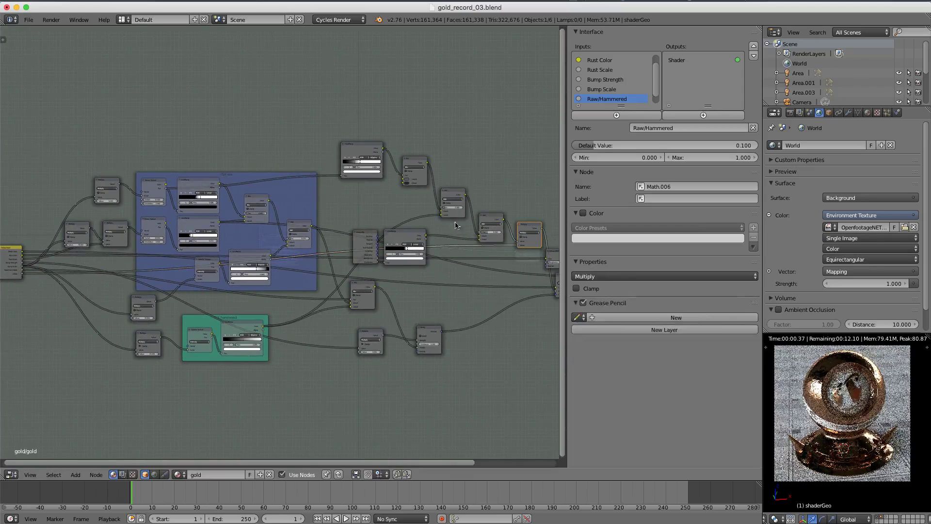
# Step: Rename the newly exposed group input as Metal Roughness
pyautogui.scroll(-1, 659, 86)
pyautogui.doubleClick(599, 98)
pyautogui.write('Roughness')
pyautogui.press('Return')
pyautogui.doubleClick(597, 99)
pyautogui.press('Home')
pyautogui.write('Metal')
pyautogui.press('Return')
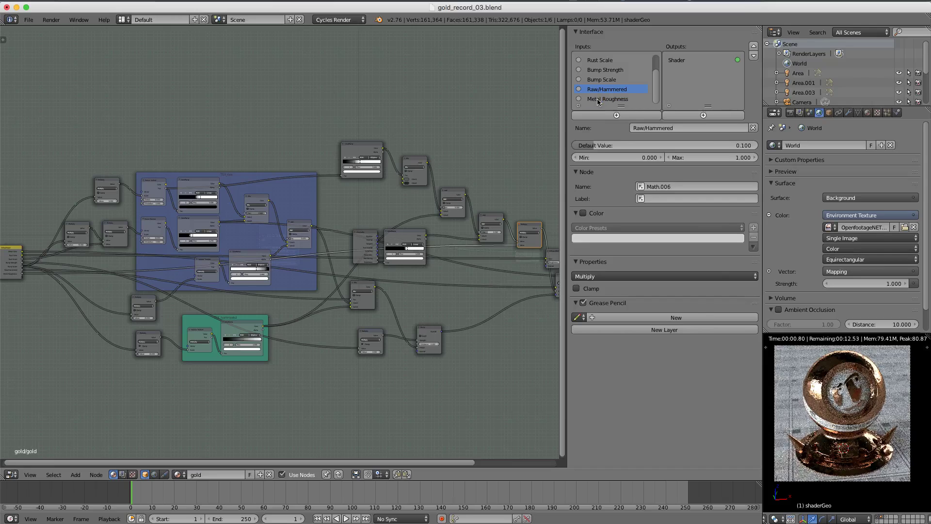
# Step: Move the Metal Roughness input up the group's input list to directly below Metal Color
pyautogui.click(599, 100)
pyautogui.scroll(2, 658, 68)
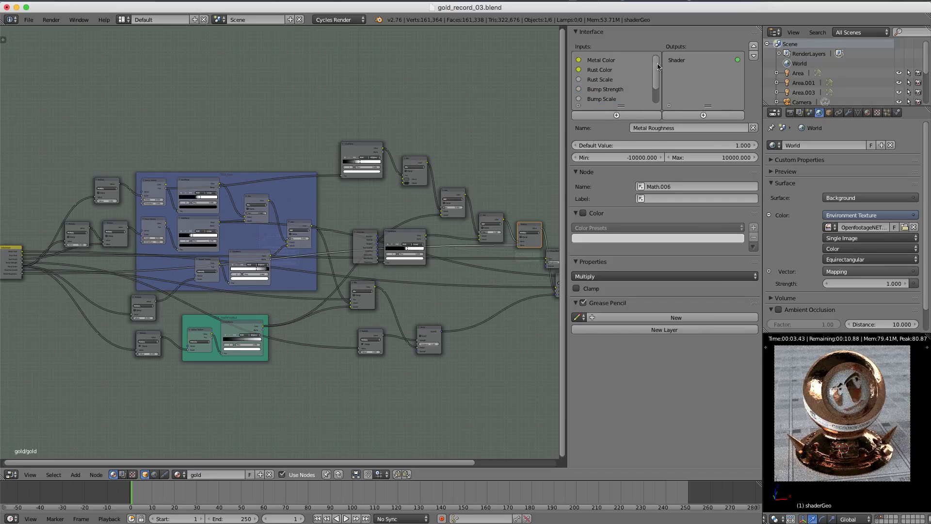
pyautogui.click(754, 46)
pyautogui.click(754, 46)
pyautogui.click(754, 46)
pyautogui.click(754, 46)
pyautogui.click(754, 46)
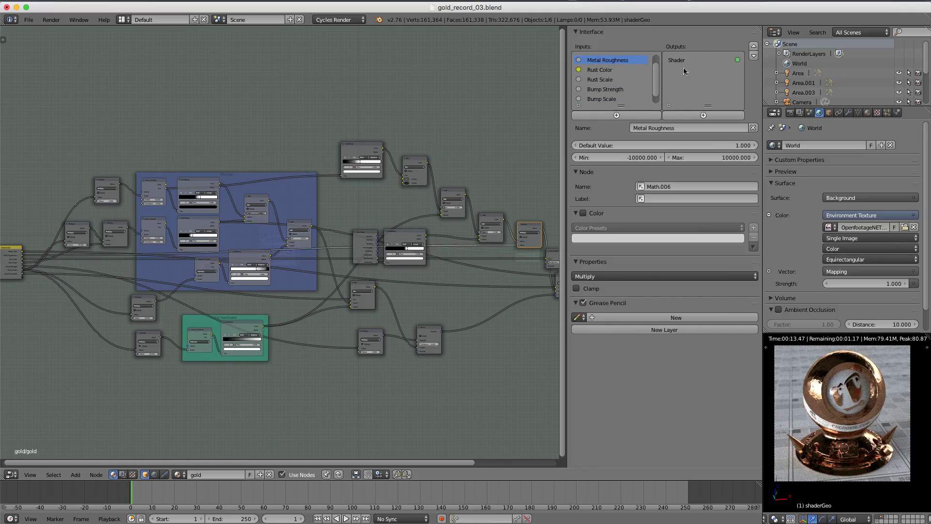
pyautogui.scroll(1, 652, 86)
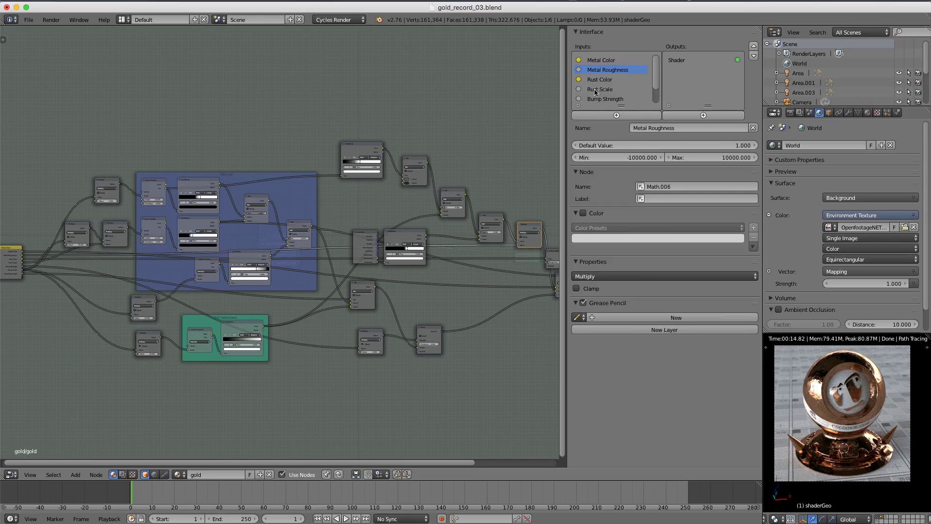
pyautogui.scroll(-2, 658, 77)
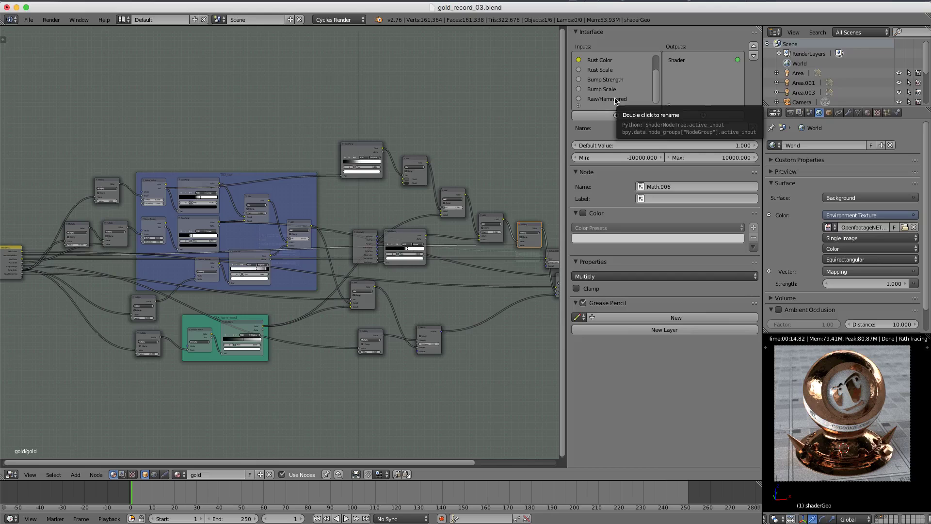
# Step: Leave the node group and set the group node's Metal Roughness to 0.2
pyautogui.moveTo(392, 211); pyautogui.dragTo(400, 187, button='middle')
pyautogui.press('Tab')
pyautogui.scroll(5, 300, 258)
pyautogui.moveTo(299, 257); pyautogui.dragTo(176, 245, button='middle')
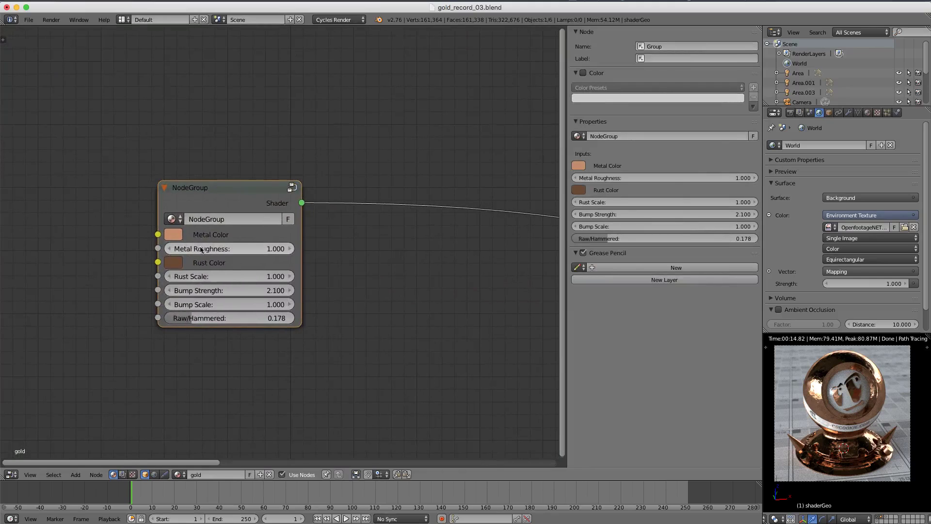
pyautogui.click(225, 249)
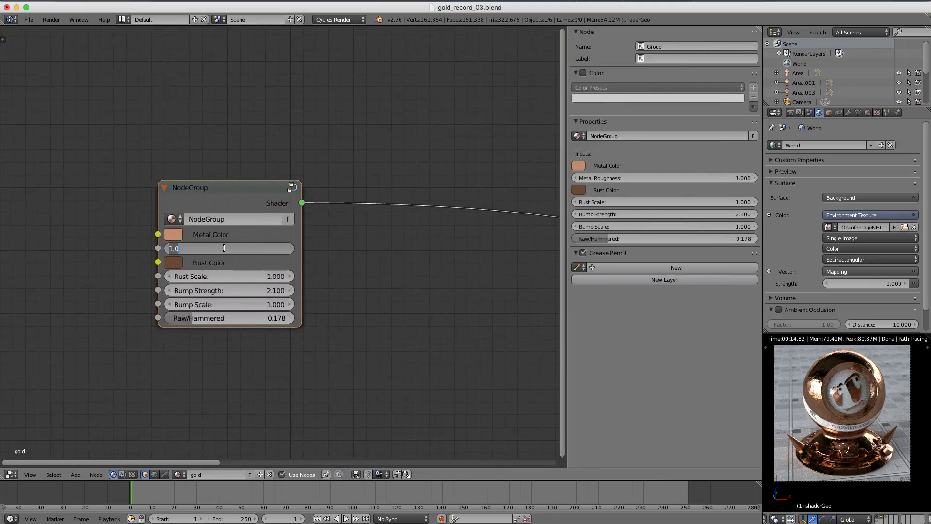
pyautogui.write('.2')
pyautogui.press('Return')
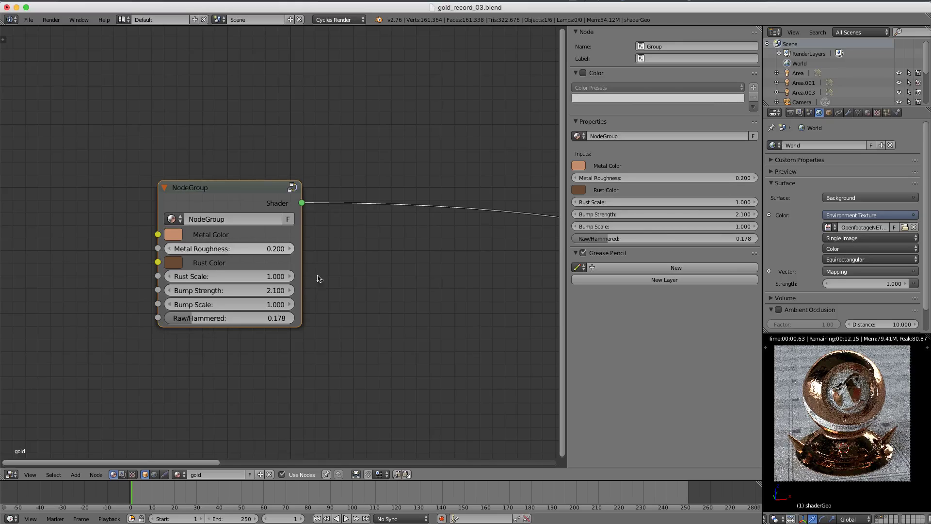
# Step: Set the group node's Metal Roughness to 3 and inspect the rendered metal up close
pyautogui.click(213, 246)
pyautogui.write('3')
pyautogui.press('Return')
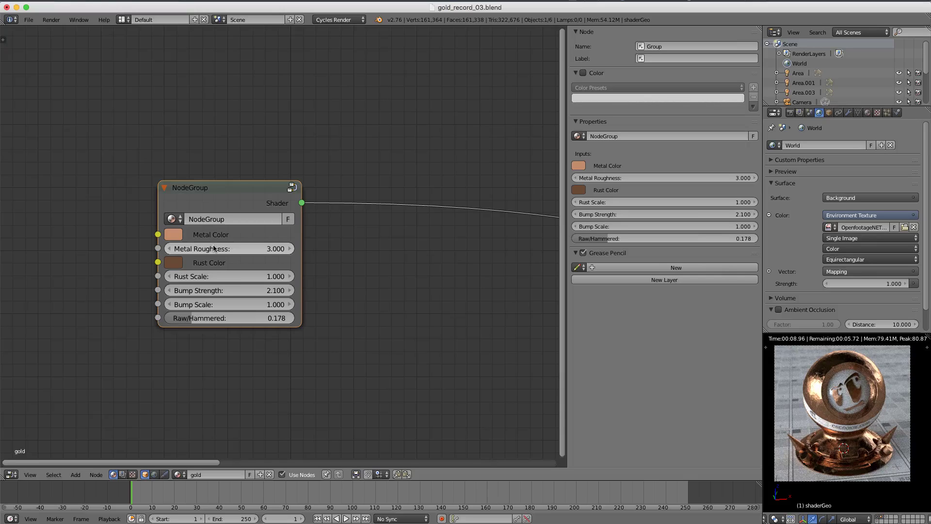
pyautogui.scroll(5, 804, 468)
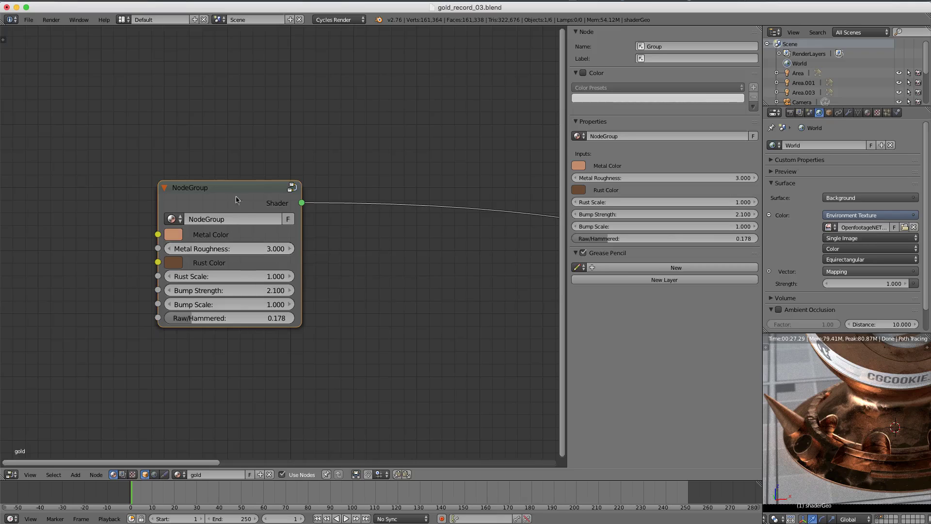
# Step: Inside the node group, change the Multiply node feeding the Glossy BSDF's Roughness to the Add operation
pyautogui.press('Tab')
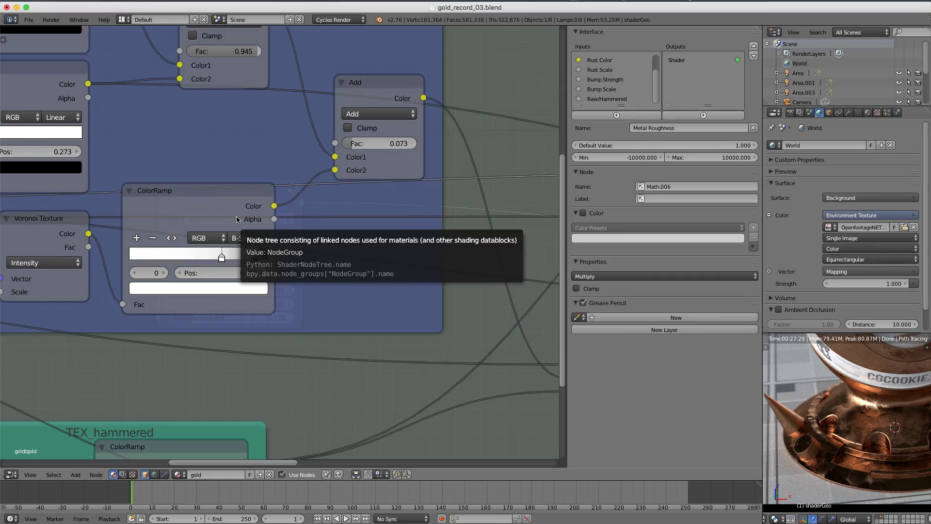
pyautogui.scroll(-5, 403, 242)
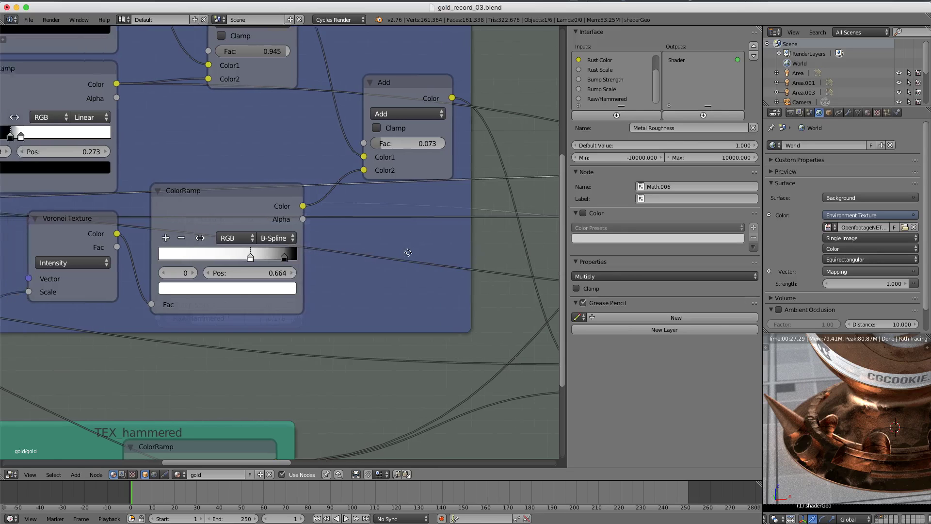
pyautogui.scroll(2, 261, 205)
pyautogui.moveTo(441, 180); pyautogui.dragTo(82, 219, button='middle')
pyautogui.scroll(6, 266, 239)
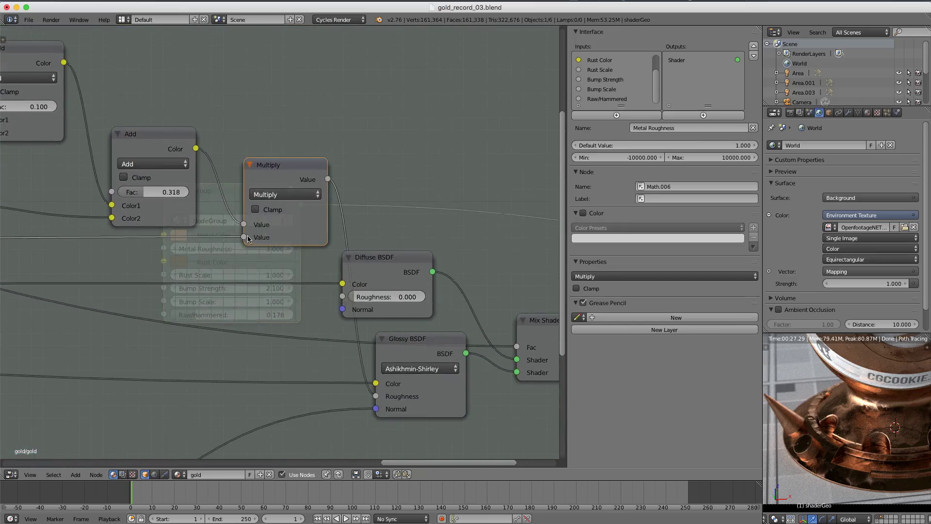
pyautogui.click(273, 195)
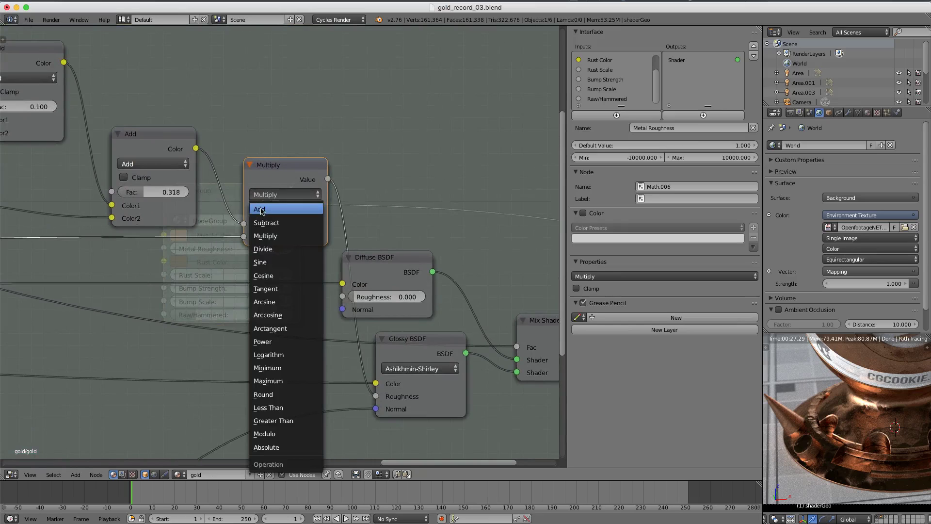
pyautogui.click(260, 210)
pyautogui.moveTo(261, 210); pyautogui.dragTo(330, 178, button='middle')
pyautogui.moveTo(258, 146); pyautogui.dragTo(239, 119, button='middle')
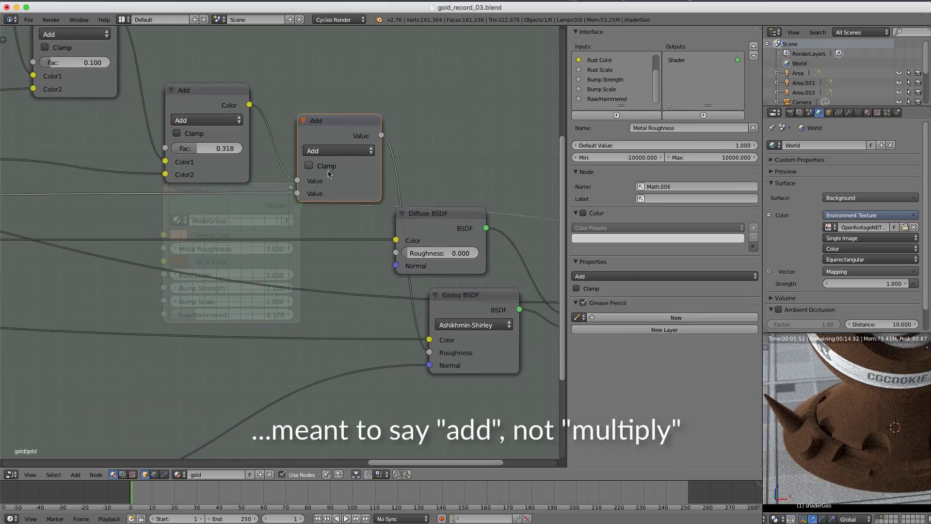
pyautogui.moveTo(298, 194)
pyautogui.mouseDown()
pyautogui.moveTo(290, 198)
pyautogui.moveTo(298, 194)
pyautogui.mouseUp()
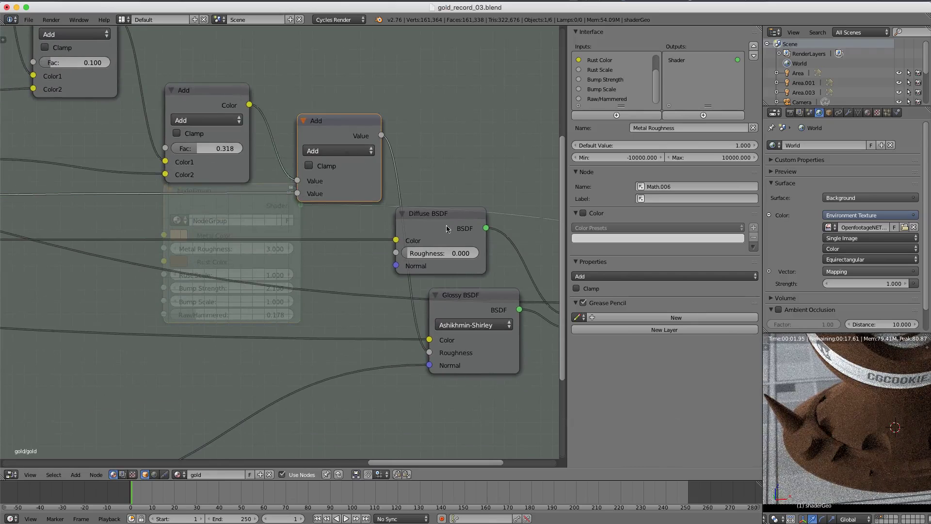
# Step: Space out the Diffuse BSDF and the Add mix node with factor 0.318 to clear the surrounding links
pyautogui.moveTo(457, 222); pyautogui.dragTo(492, 222)
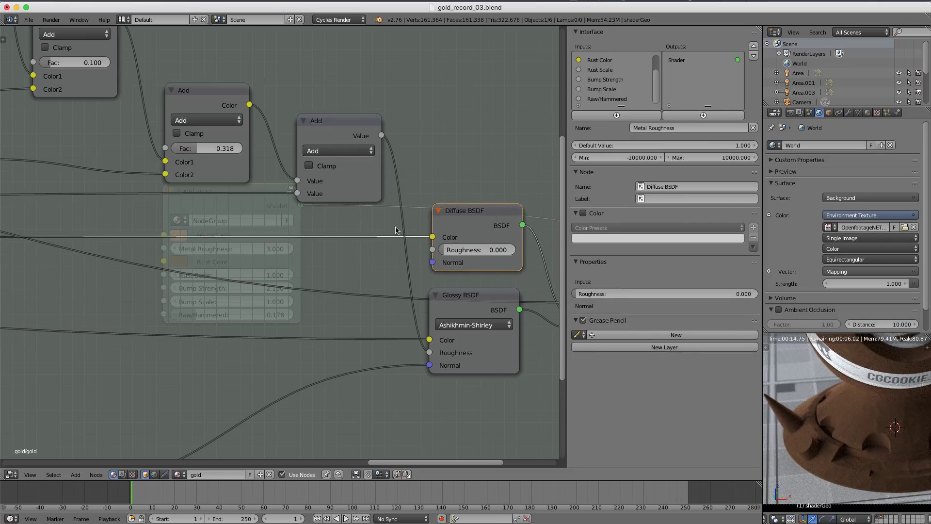
pyautogui.scroll(-1, 316, 195)
pyautogui.scroll(-1, 316, 195)
pyautogui.moveTo(232, 119); pyautogui.dragTo(232, 94)
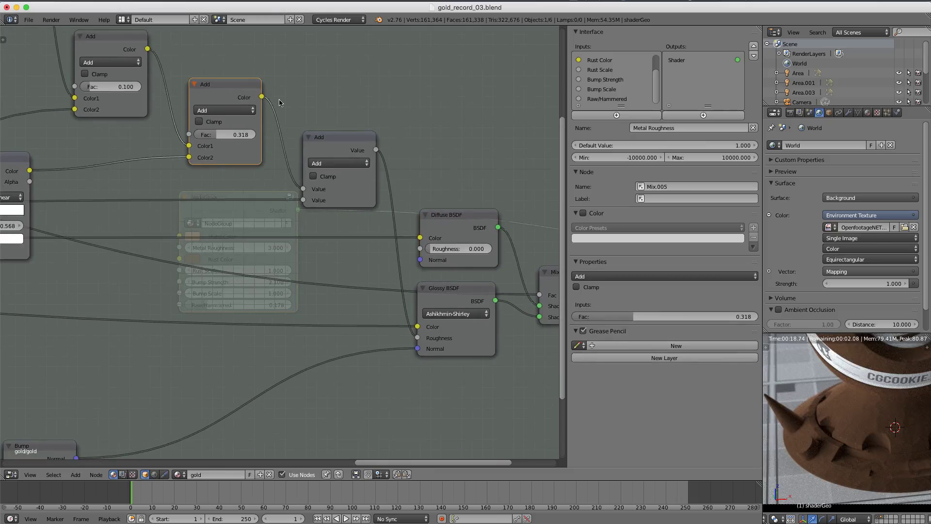
# Step: Leave the node group and set the group node's Metal Roughness to 1
pyautogui.press('Tab')
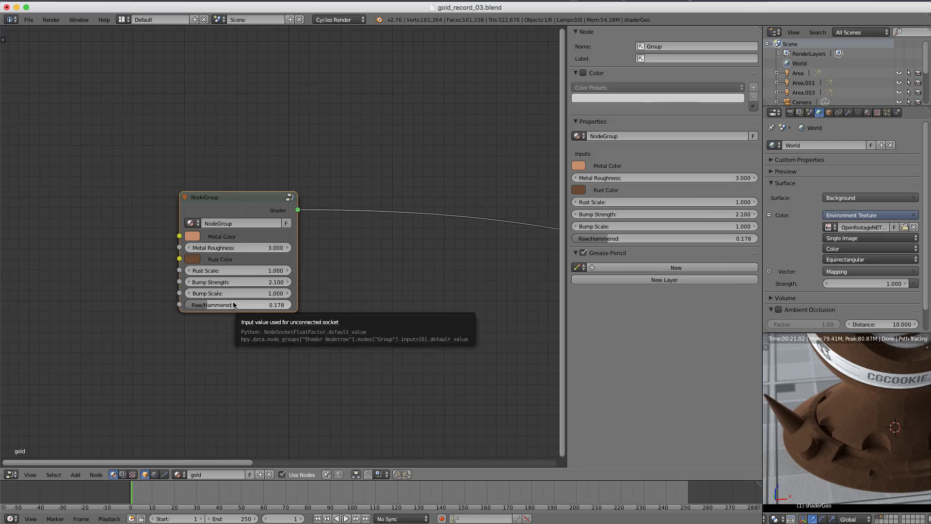
pyautogui.click(237, 248)
pyautogui.write('1')
pyautogui.press('Return')
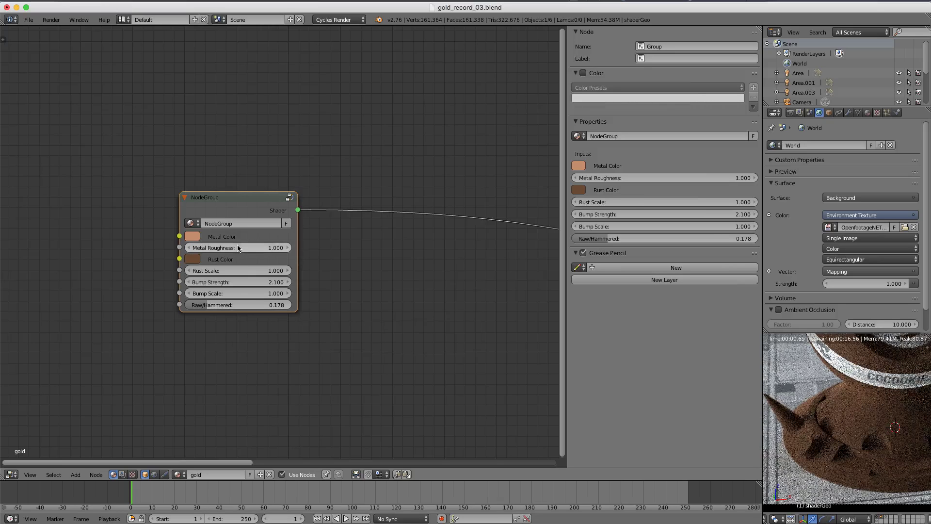
# Step: Inside the node group, disconnect the Metal Roughness link from the math Add node before the Glossy BSDF and set that value to 0
pyautogui.press('Tab')
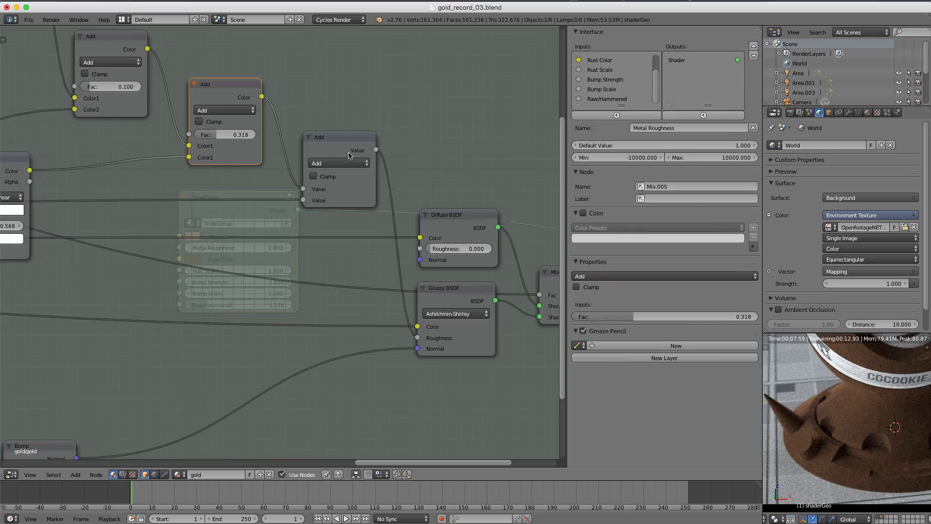
pyautogui.moveTo(332, 149); pyautogui.dragTo(375, 190, button='middle')
pyautogui.keyDown('ctrl'); pyautogui.moveTo(374, 190); pyautogui.dragTo(366, 256, button='middle'); pyautogui.keyUp('ctrl')
pyautogui.moveTo(358, 240); pyautogui.dragTo(325, 241)
pyautogui.click(402, 239)
pyautogui.write('0')
pyautogui.press('Return')
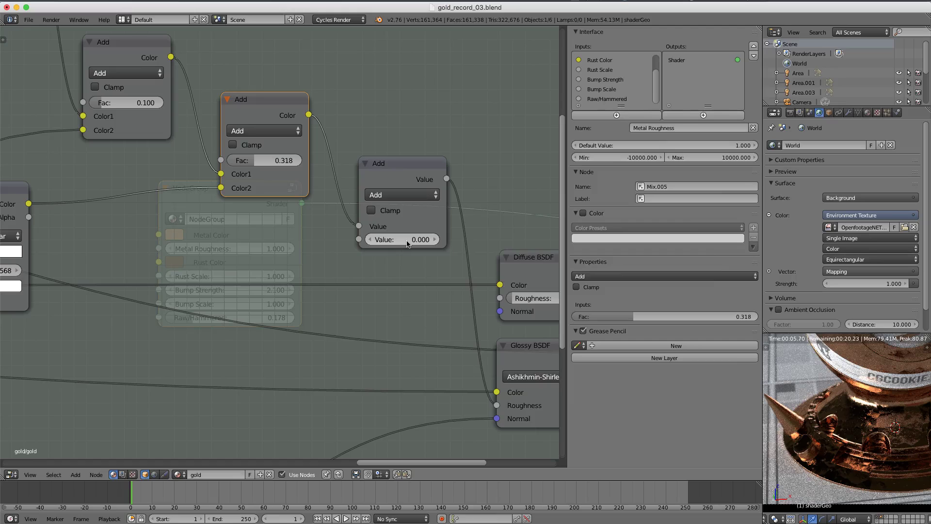
# Step: Duplicate the math Add node, change the copy's operation to Subtract and set its second value to 1
pyautogui.click(367, 183)
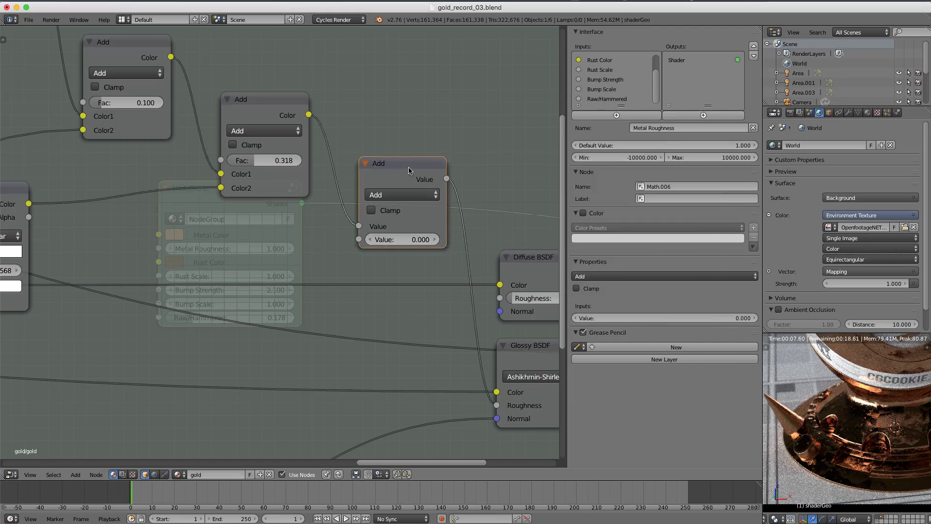
pyautogui.hotkey('shift', 'd')
pyautogui.click(414, 53)
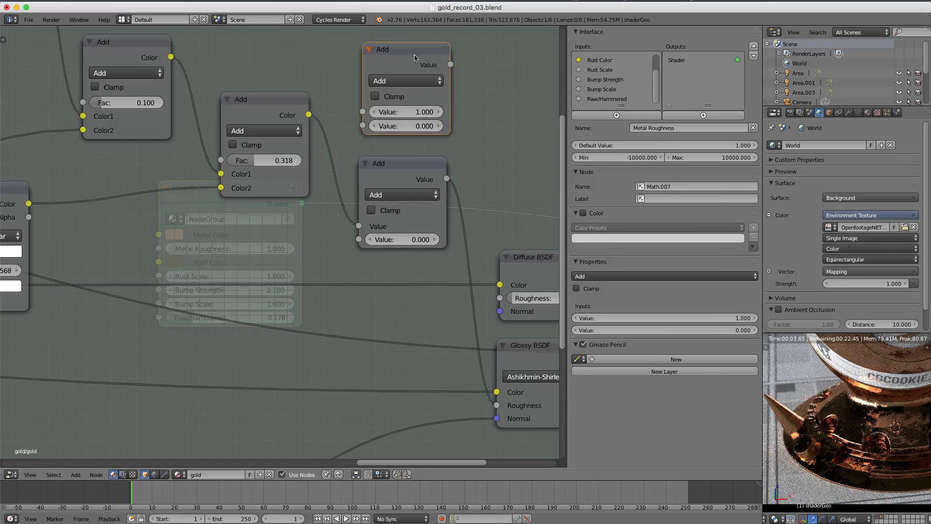
pyautogui.keyDown('shift'); pyautogui.scroll(1, 427, 118); pyautogui.keyUp('shift')
pyautogui.click(398, 100)
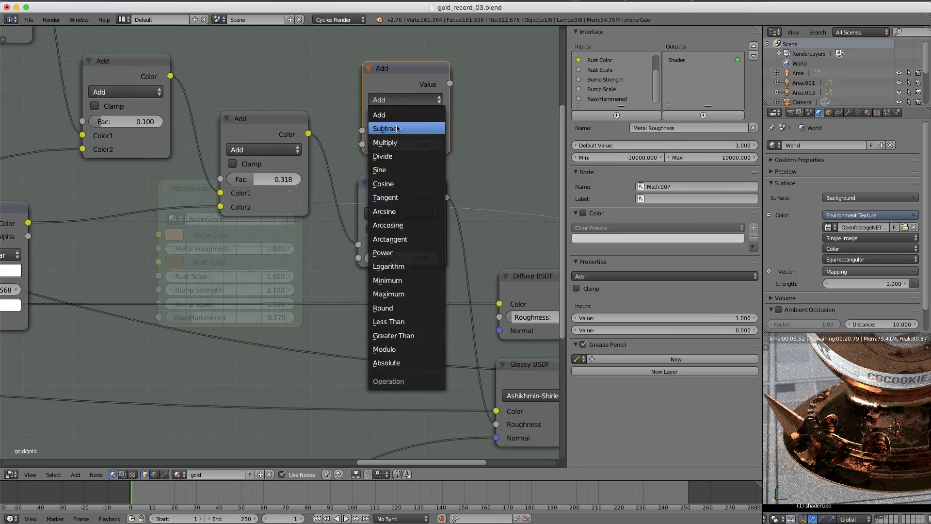
pyautogui.click(397, 129)
pyautogui.click(405, 145)
pyautogui.write('1')
pyautogui.press('Return')
# Step: Place the Subtract node before the math Add node and connect its output to the Add node's second value
pyautogui.moveTo(416, 77); pyautogui.dragTo(291, 216)
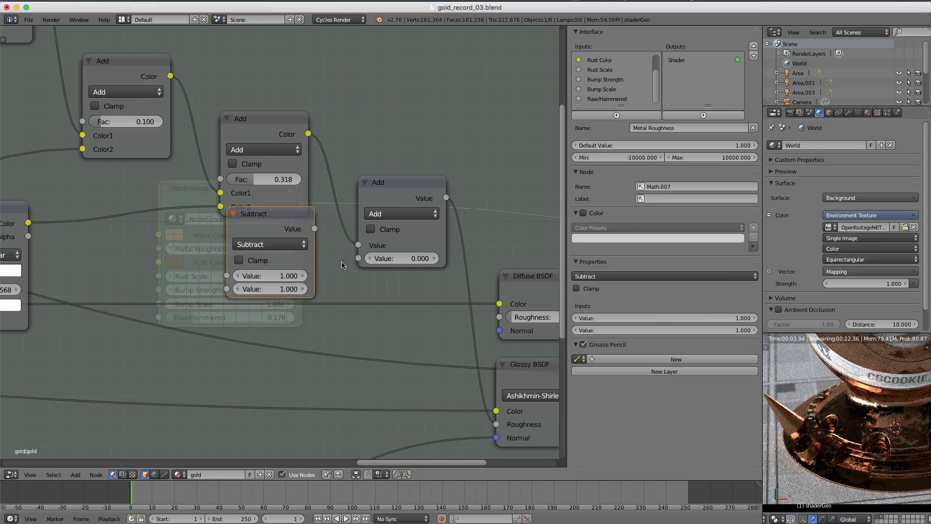
pyautogui.scroll(-2, 342, 265)
pyautogui.scroll(1, 286, 216)
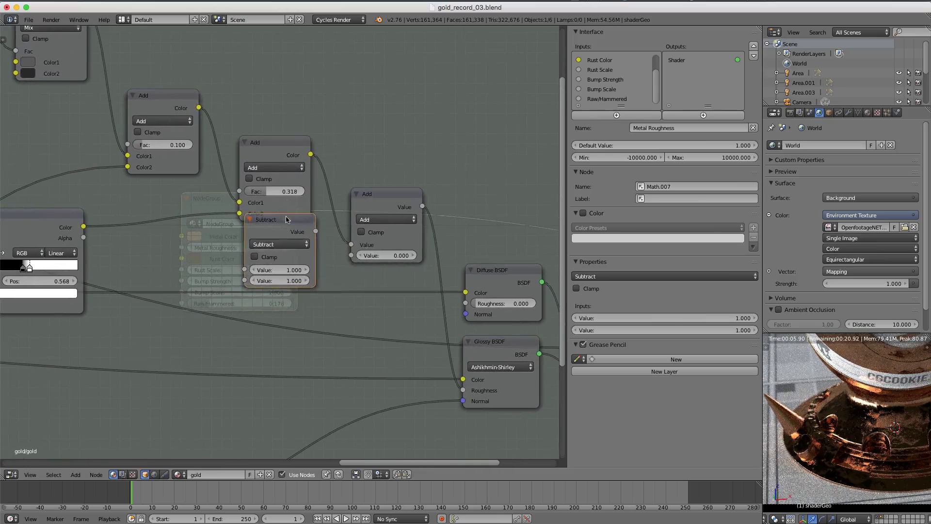
pyautogui.moveTo(284, 223); pyautogui.dragTo(285, 220)
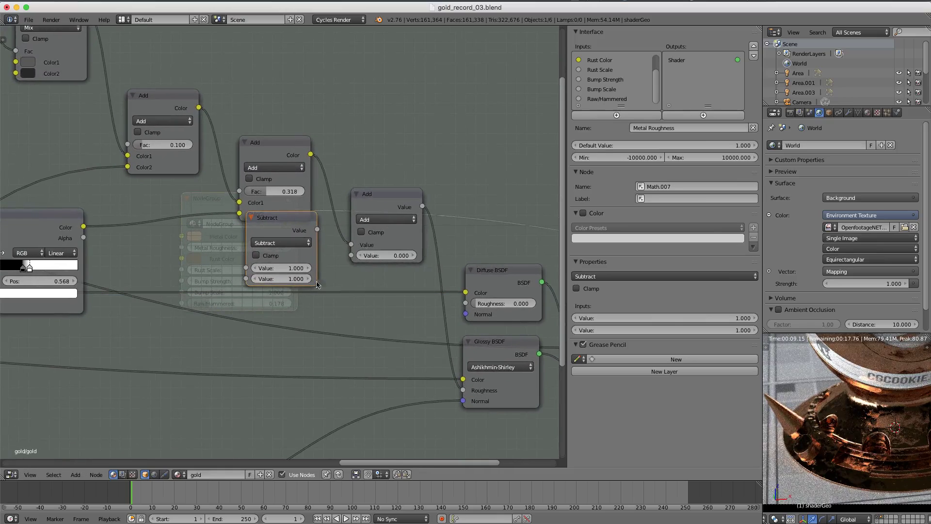
pyautogui.moveTo(317, 230); pyautogui.dragTo(350, 255)
# Step: Link the Group Input node's Metal Roughness output to the Subtract node's first value
pyautogui.scroll(-4, 325, 253)
pyautogui.moveTo(254, 218); pyautogui.dragTo(530, 213, button='middle')
pyautogui.scroll(-2, 518, 235)
pyautogui.scroll(-1, 483, 234)
pyautogui.moveTo(482, 234); pyautogui.dragTo(528, 236, button='middle')
pyautogui.moveTo(522, 235); pyautogui.dragTo(72, 239)
pyautogui.moveTo(332, 217); pyautogui.dragTo(80, 226, button='middle')
pyautogui.scroll(15, 343, 260)
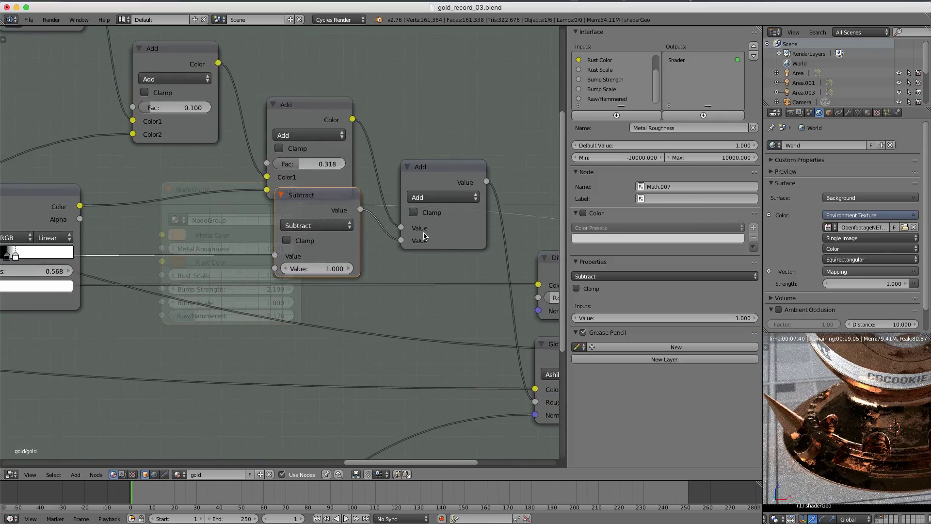
# Step: Leave the node group, set Metal Roughness to 0.5 and check the upper part of the model in the render
pyautogui.press('Tab')
pyautogui.scroll(3, 281, 234)
pyautogui.click(245, 253)
pyautogui.write('.5')
pyautogui.press('Return')
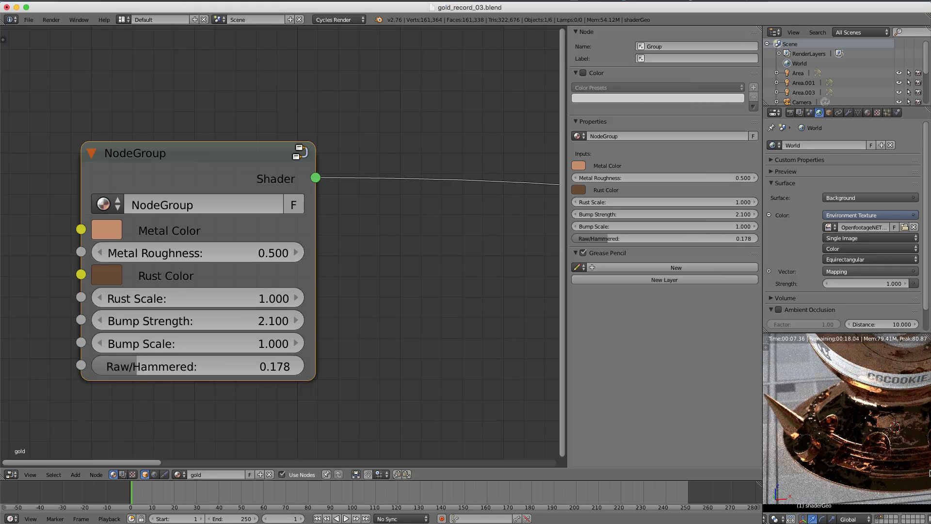
pyautogui.keyDown('shift'); pyautogui.moveTo(886, 380); pyautogui.dragTo(857, 431, button='middle'); pyautogui.keyUp('shift')
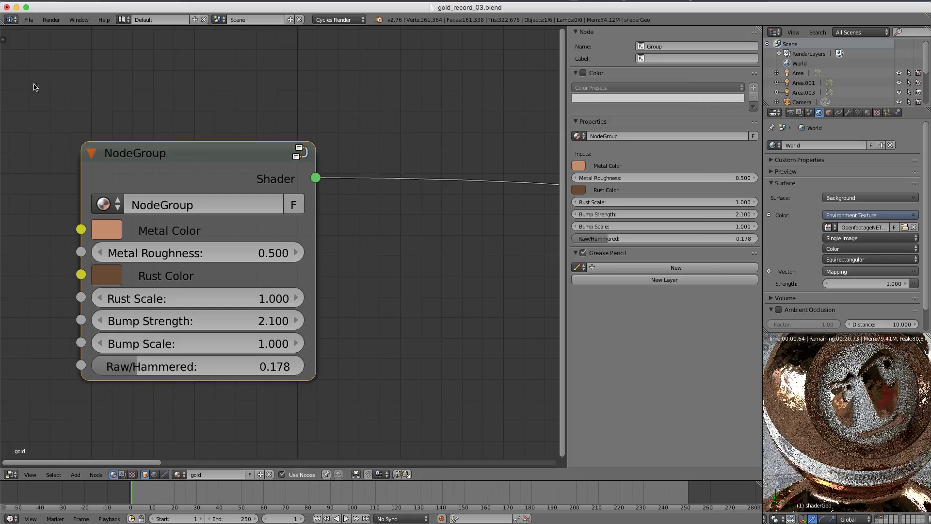
# Step: Set the group node's Metal Roughness to 2
pyautogui.click(192, 249)
pyautogui.write('2')
pyautogui.press('Return')
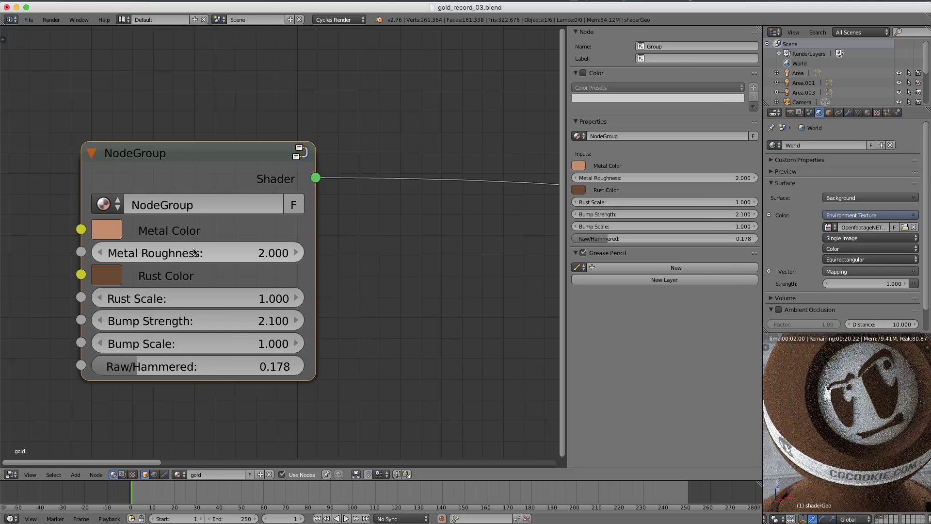
# Step: Set the group node's Metal Roughness to 1.2
pyautogui.click(198, 253)
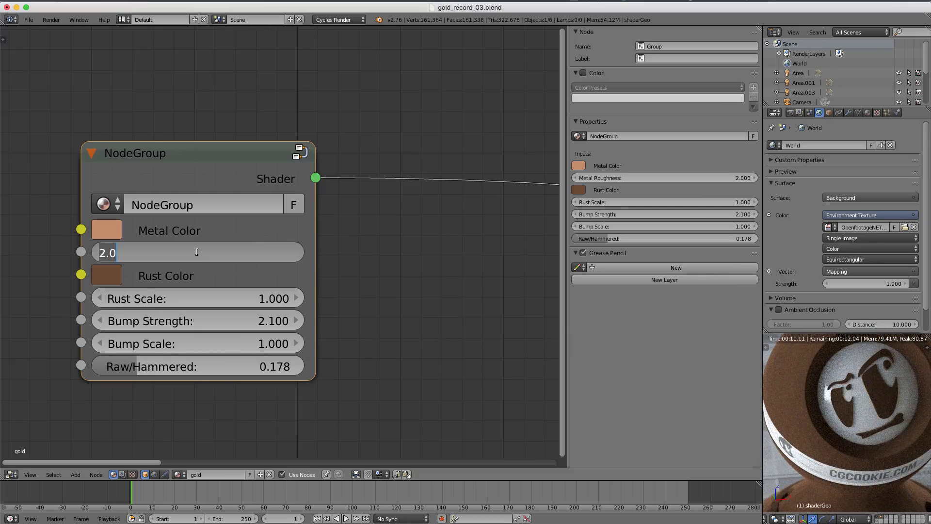
pyautogui.write('1.2')
pyautogui.press('Return')
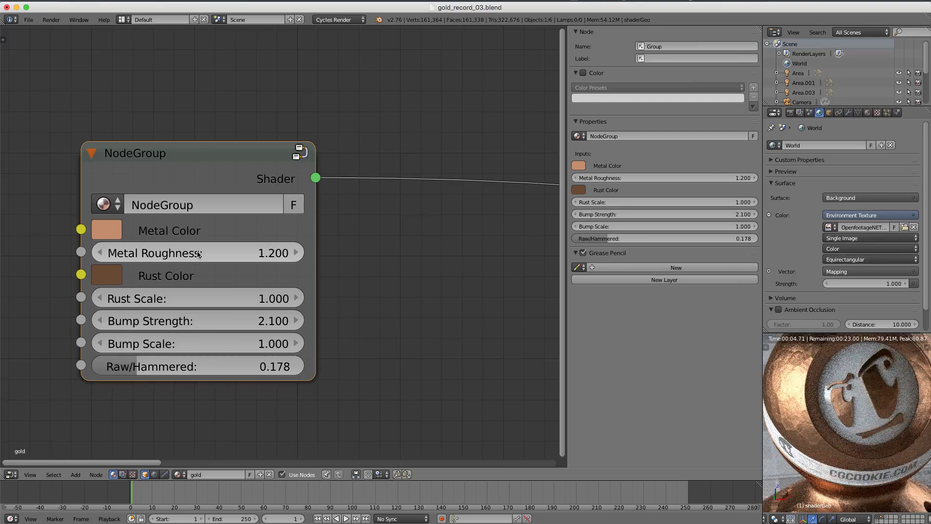
pyautogui.scroll(-2, 254, 248)
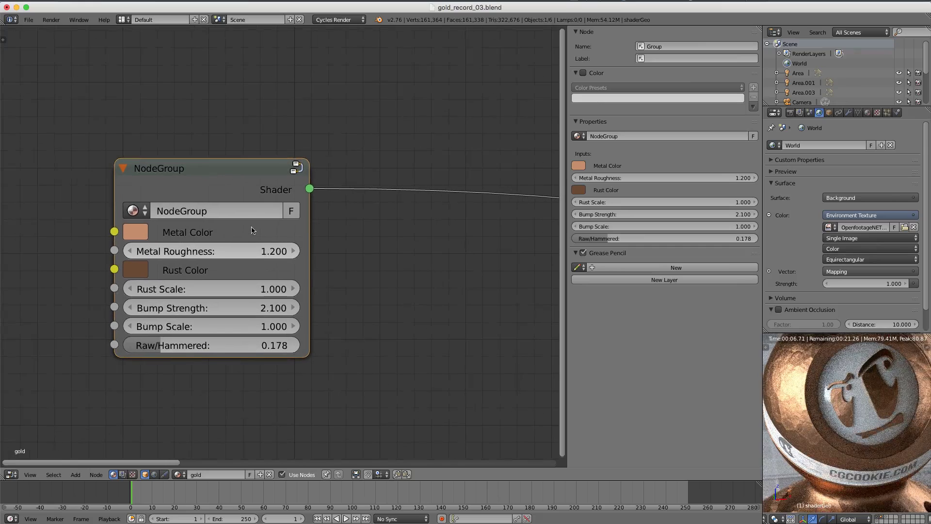
# Step: Set the group node's Metal Roughness to 1.1
pyautogui.press('KP_0')
pyautogui.scroll(2, 865, 413)
pyautogui.scroll(3, 865, 414)
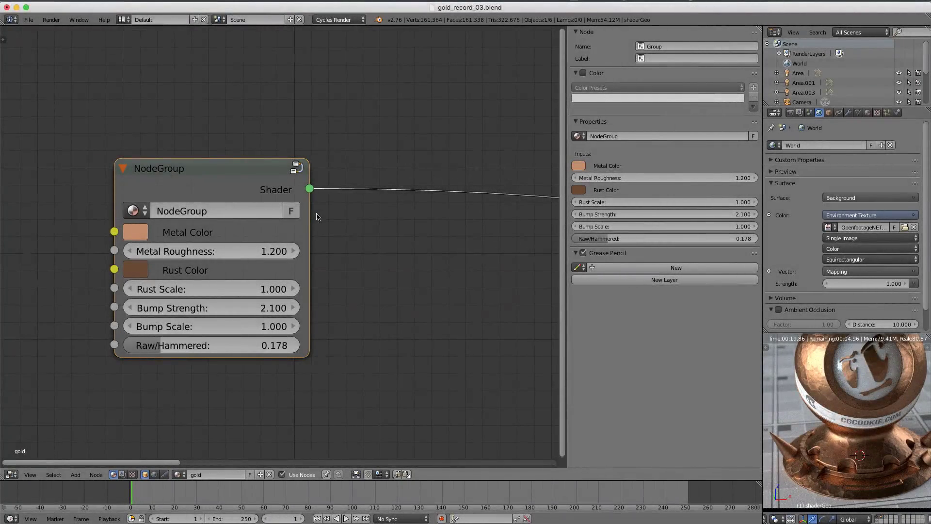
pyautogui.scroll(1, 311, 228)
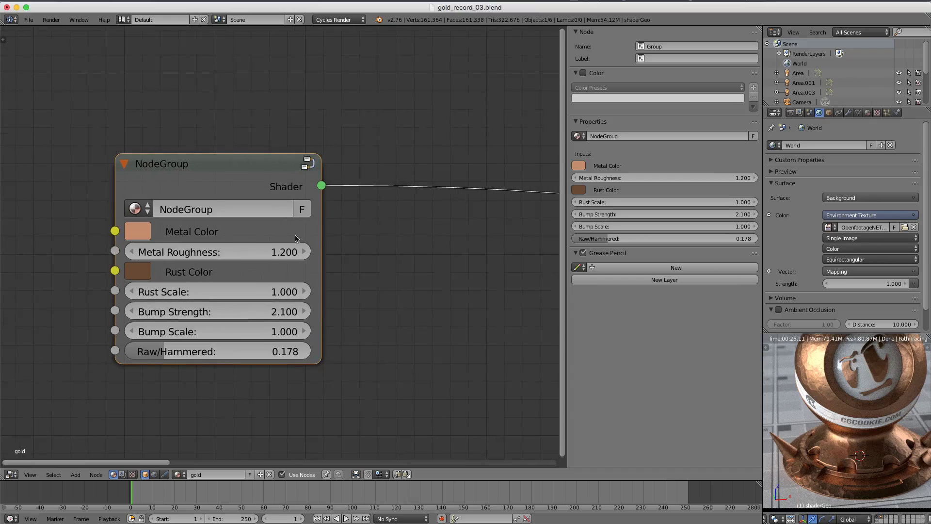
pyautogui.click(230, 251)
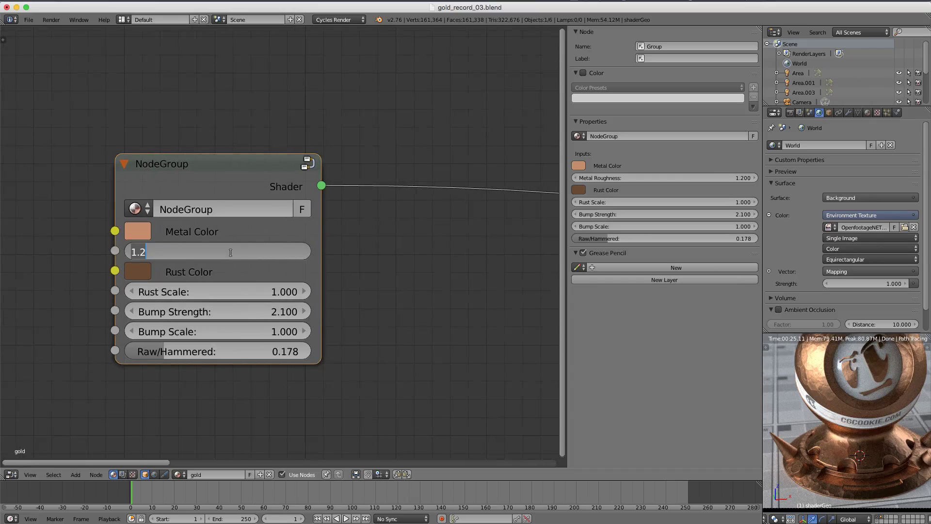
pyautogui.write('1.1')
pyautogui.press('Return')
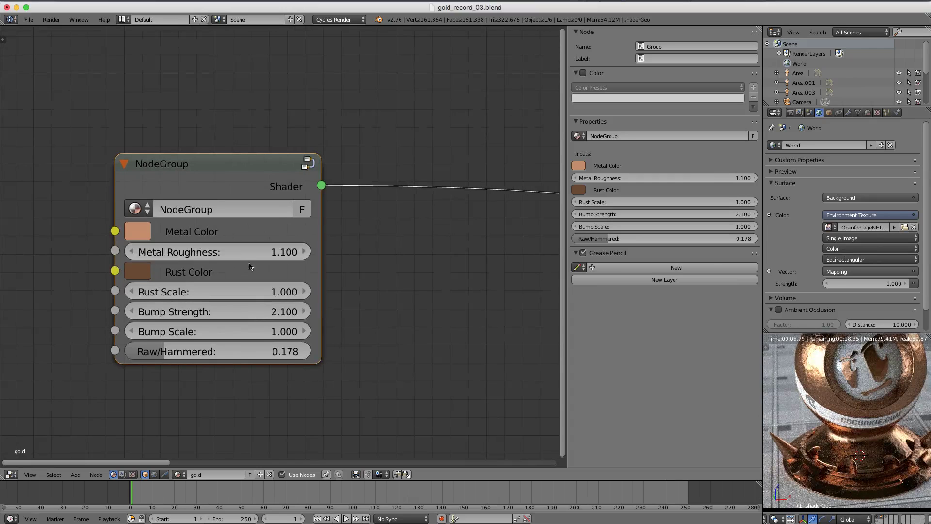
# Step: Set both the Metal Roughness and the Bump Strength of the group node to 1
pyautogui.click(238, 253)
pyautogui.write('1.1')
pyautogui.press('Return')
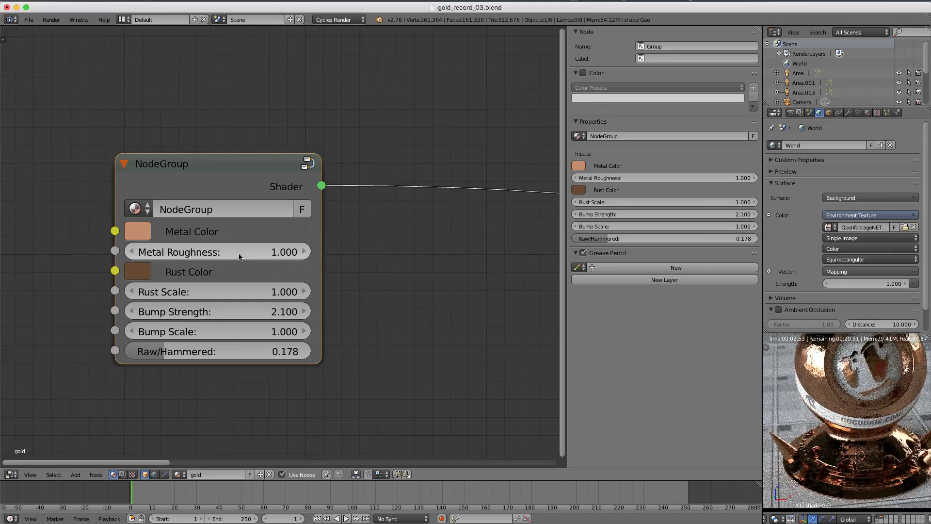
pyautogui.click(238, 311)
pyautogui.write('1')
pyautogui.press('Return')
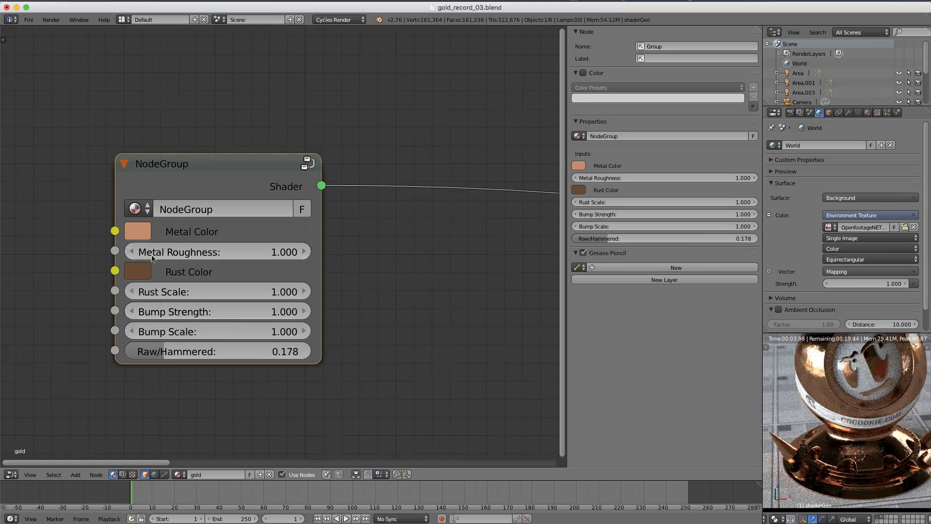
# Step: Change the group node's Metal Color to a gold tone, about hue 0.10, saturation 0.48 and value 0.76
pyautogui.click(142, 231)
pyautogui.click(182, 341)
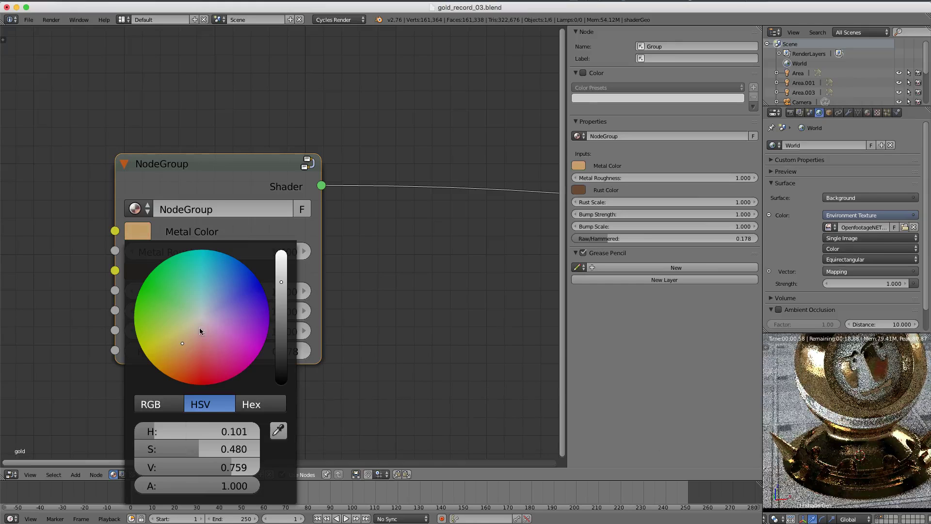
# Step: Try resetting the Metal Color to its default value and undo the reset
pyautogui.rightClick(139, 232)
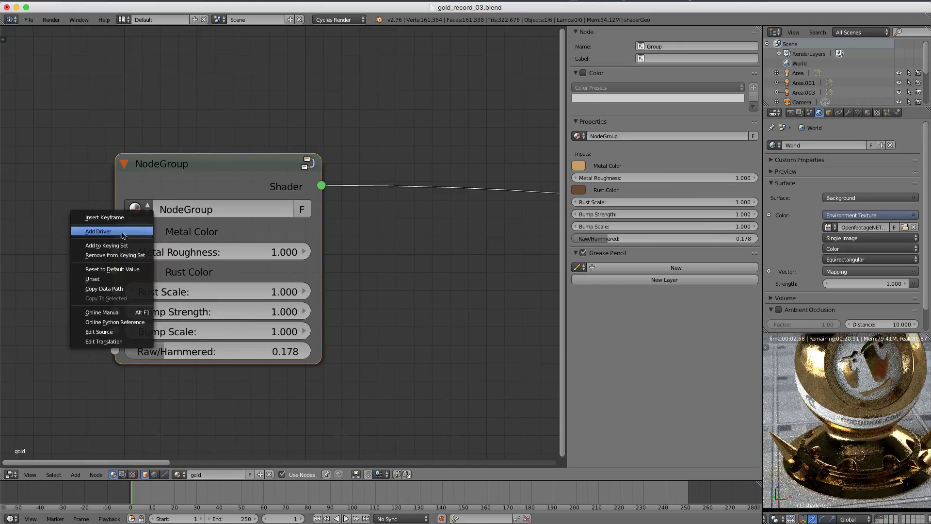
pyautogui.click(112, 268)
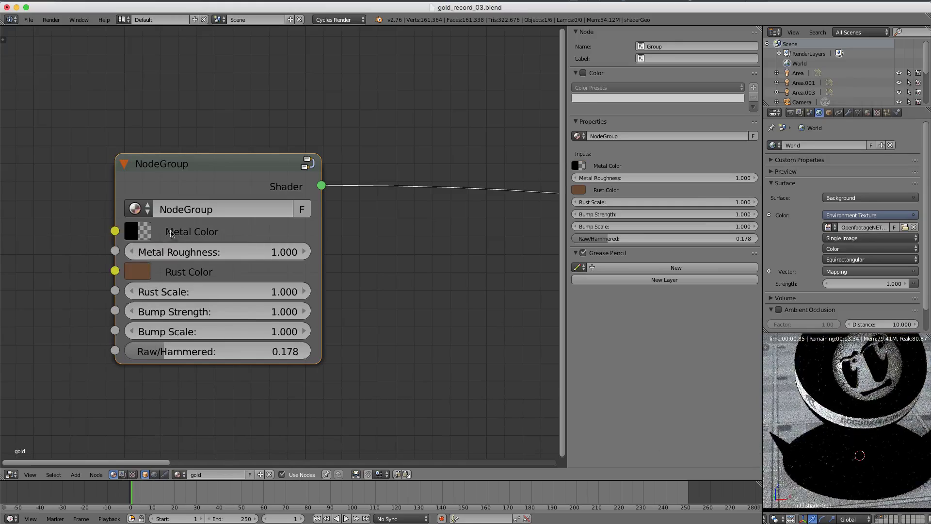
pyautogui.hotkey('ctrl', 'z')
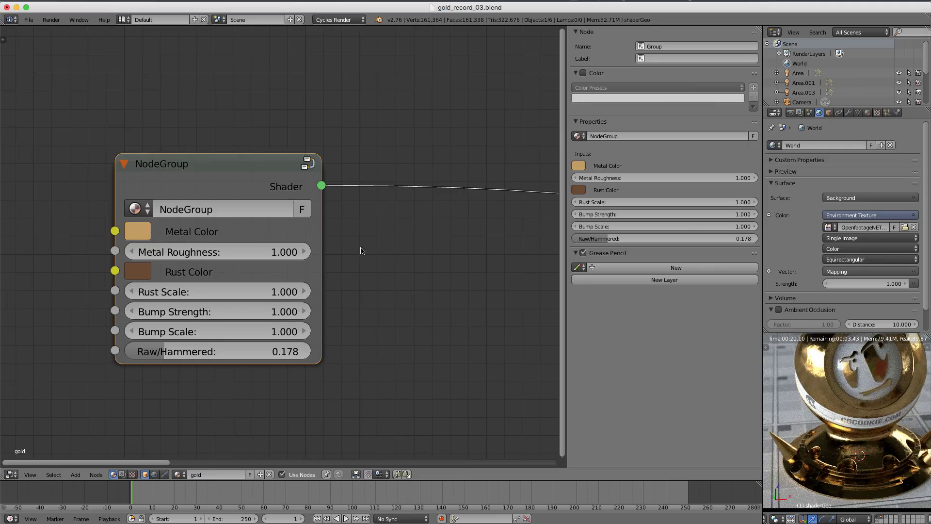
# Step: Enter "Hammered Metal" as both the name and the label of the group node
pyautogui.scroll(-5, 363, 248)
pyautogui.scroll(-2, 890, 393)
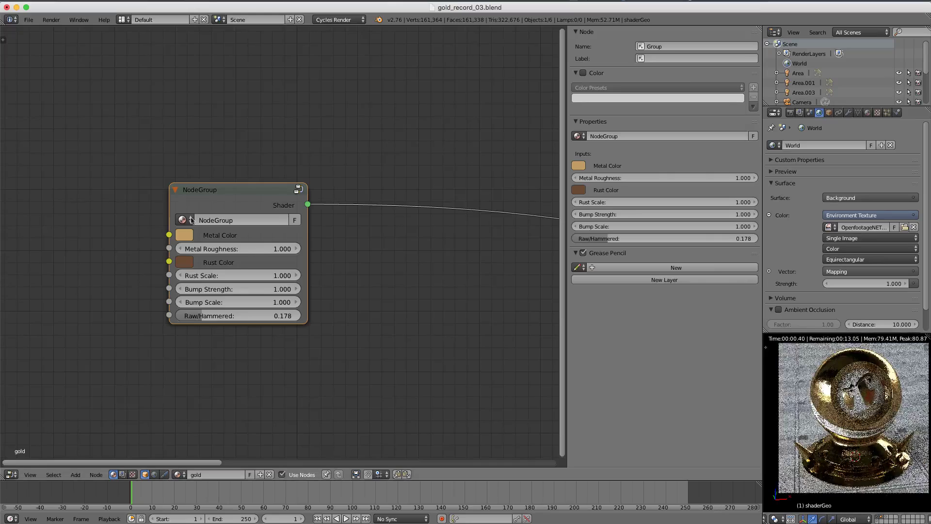
pyautogui.scroll(-2, 248, 204)
pyautogui.moveTo(248, 203); pyautogui.dragTo(213, 251, button='middle')
pyautogui.scroll(5, 220, 246)
pyautogui.scroll(-1, 213, 250)
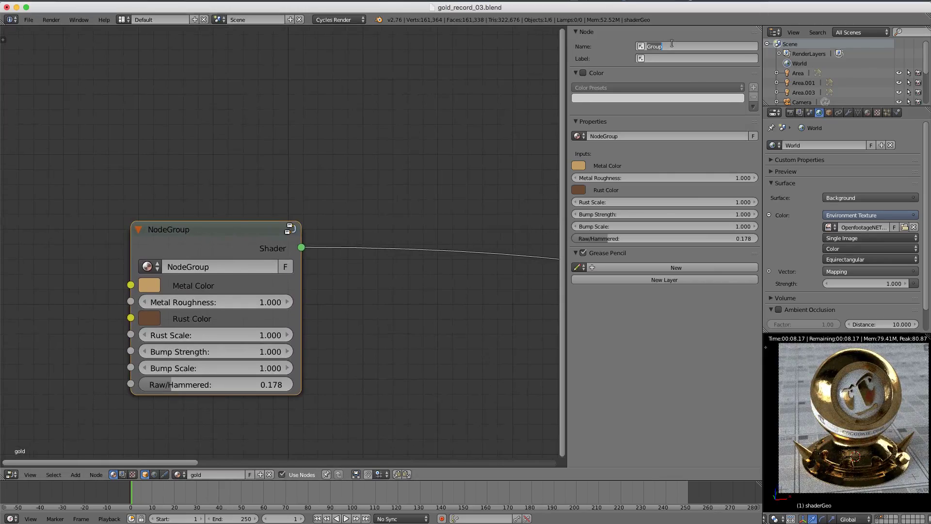
pyautogui.write('Hammered Metal')
pyautogui.press('Return')
pyautogui.write('Hammered Metal')
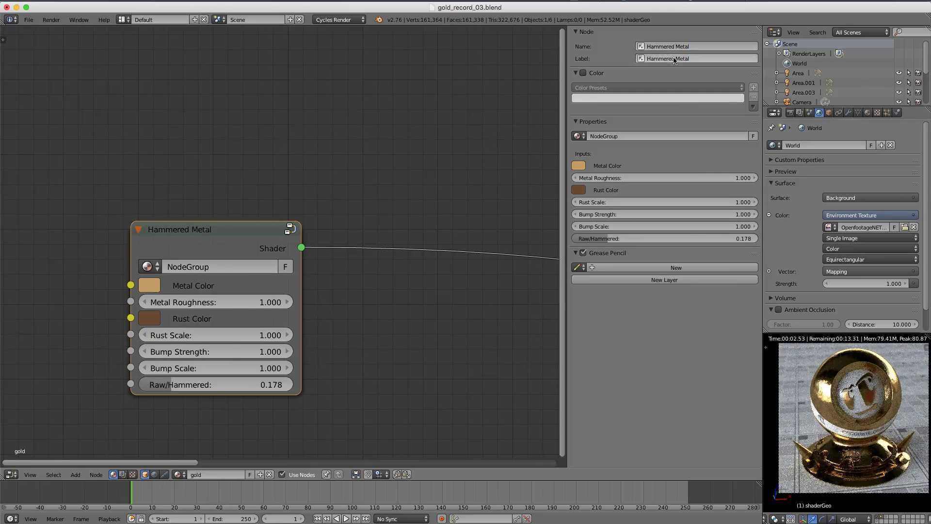
# Step: Rename the node group data-block used by the Hammered Metal node as HammeredMetal_NG
pyautogui.click(631, 134)
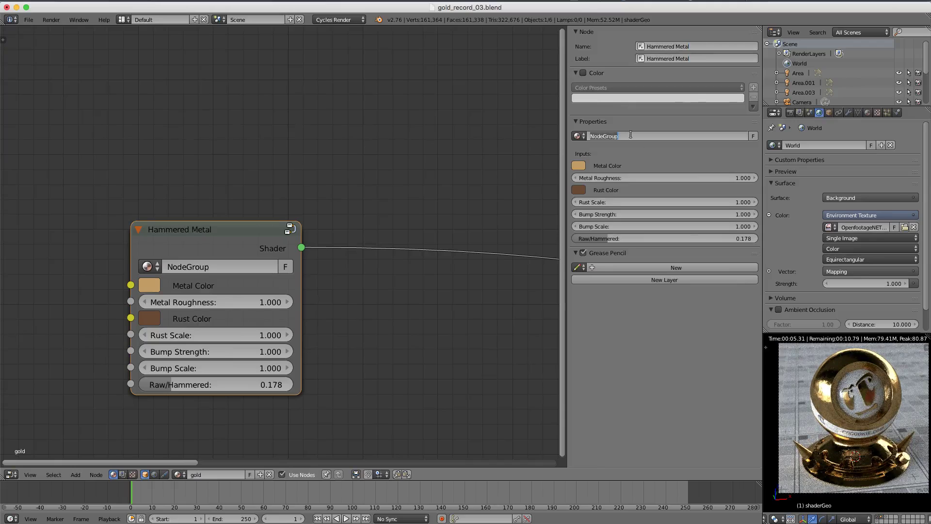
pyautogui.write('Hammered Metal')
pyautogui.press('BackSpace')
pyautogui.press('Return')
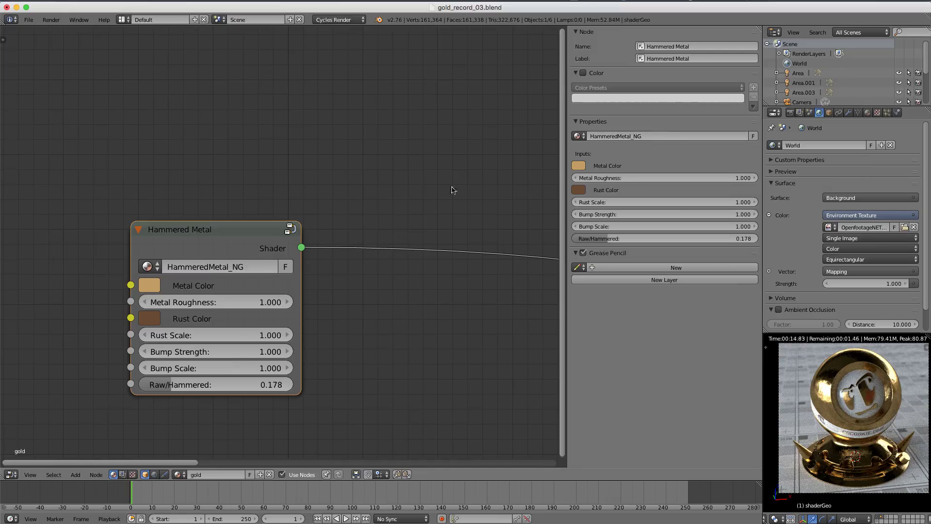
pyautogui.scroll(-1, 396, 219)
pyautogui.moveTo(397, 218); pyautogui.dragTo(393, 199, button='middle')
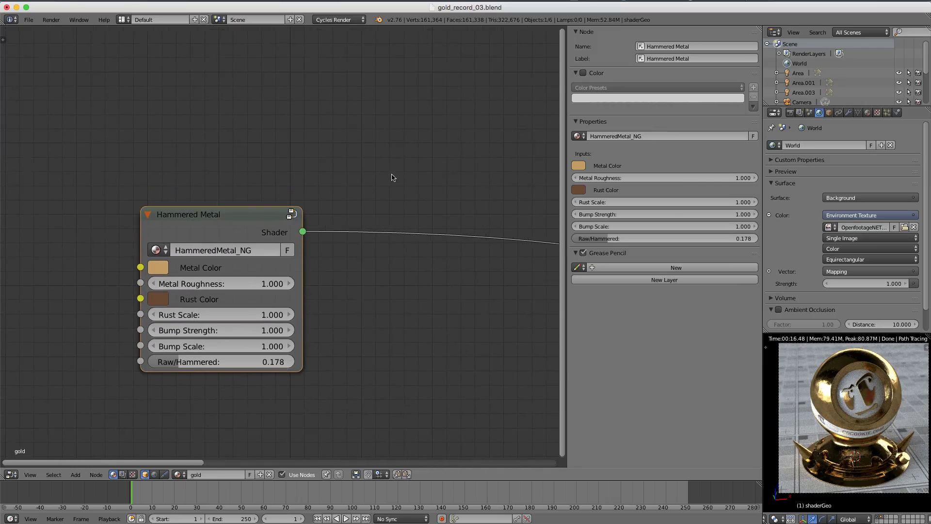